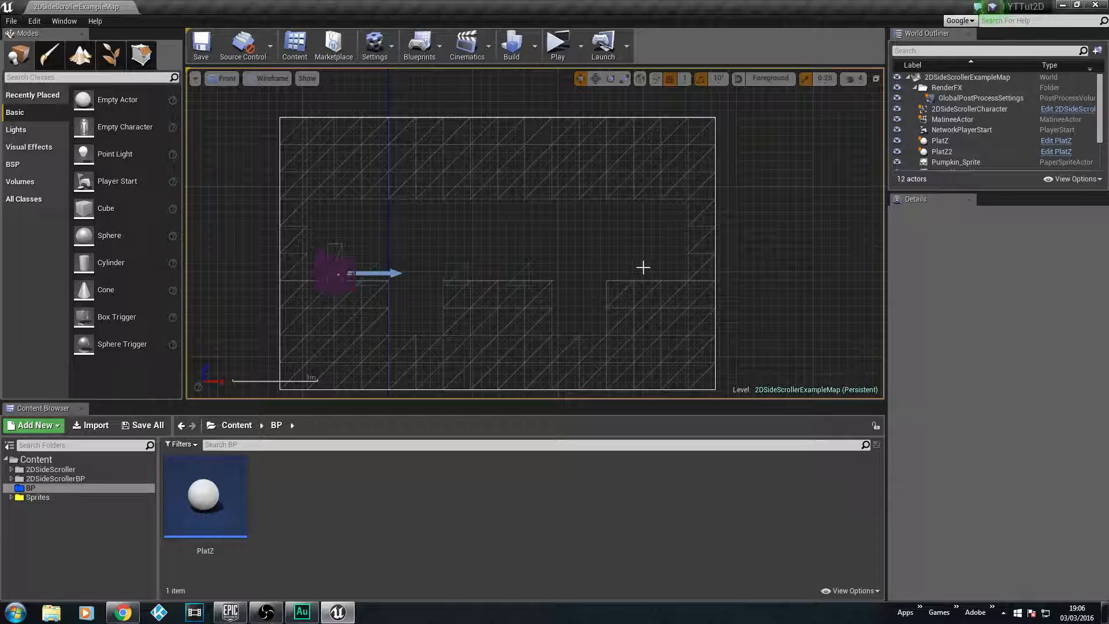
{"action": "left_click", "coordinate": [633, 262]}
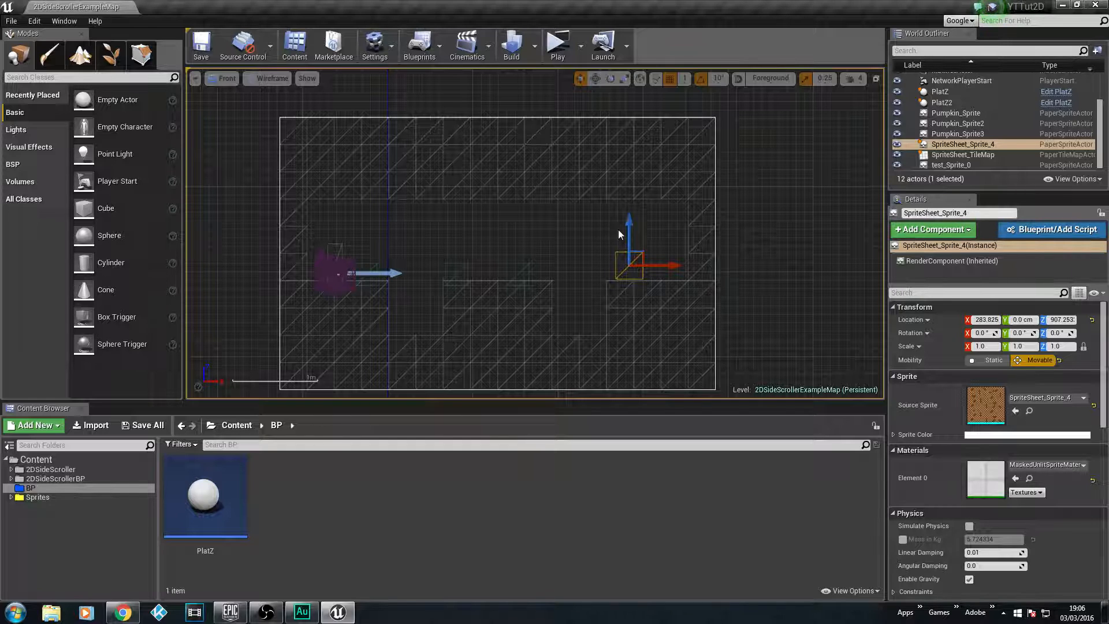
{"action": "left_click", "coordinate": [224, 491]}
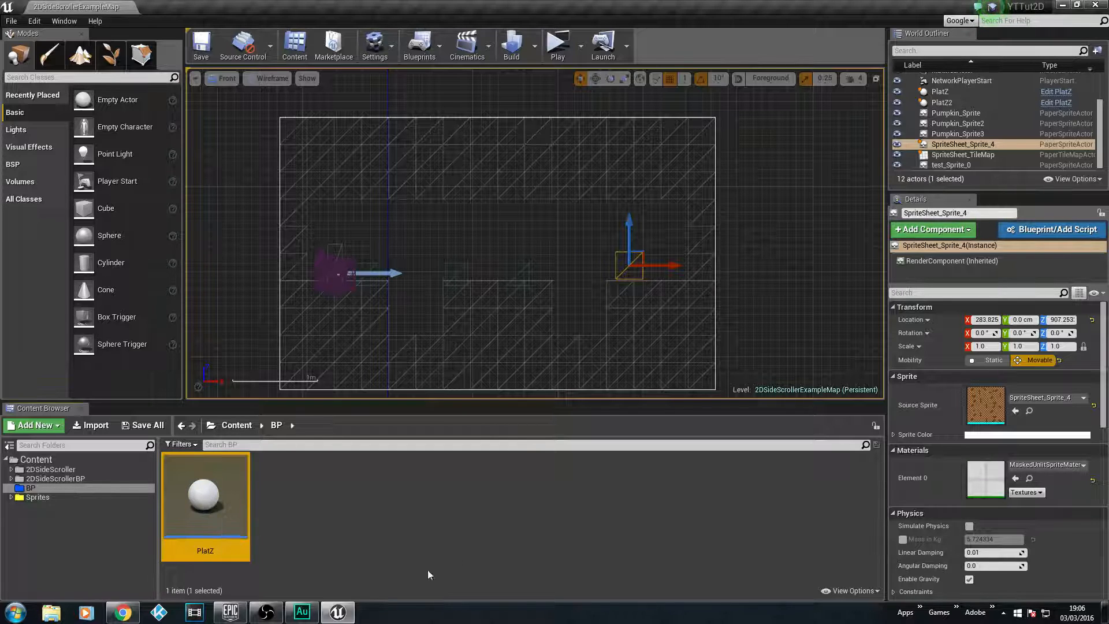
{"action": "left_click", "coordinate": [270, 510]}
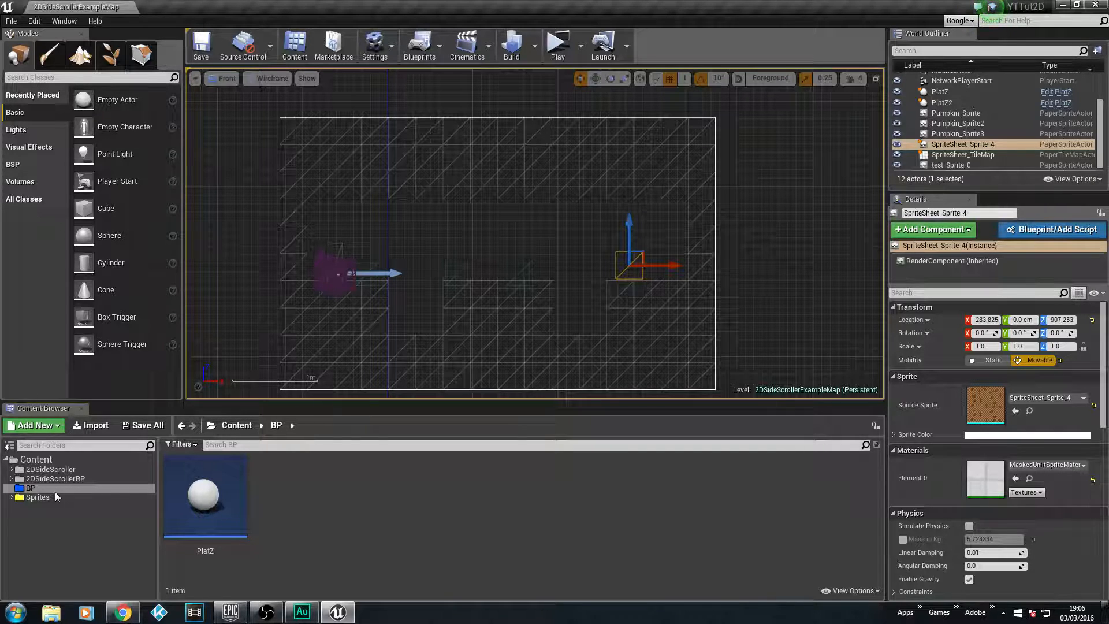
Step: Create a new folder named HUD directly under the Content folder
{"action": "left_click", "coordinate": [26, 460]}
{"action": "right_click", "coordinate": [24, 462]}
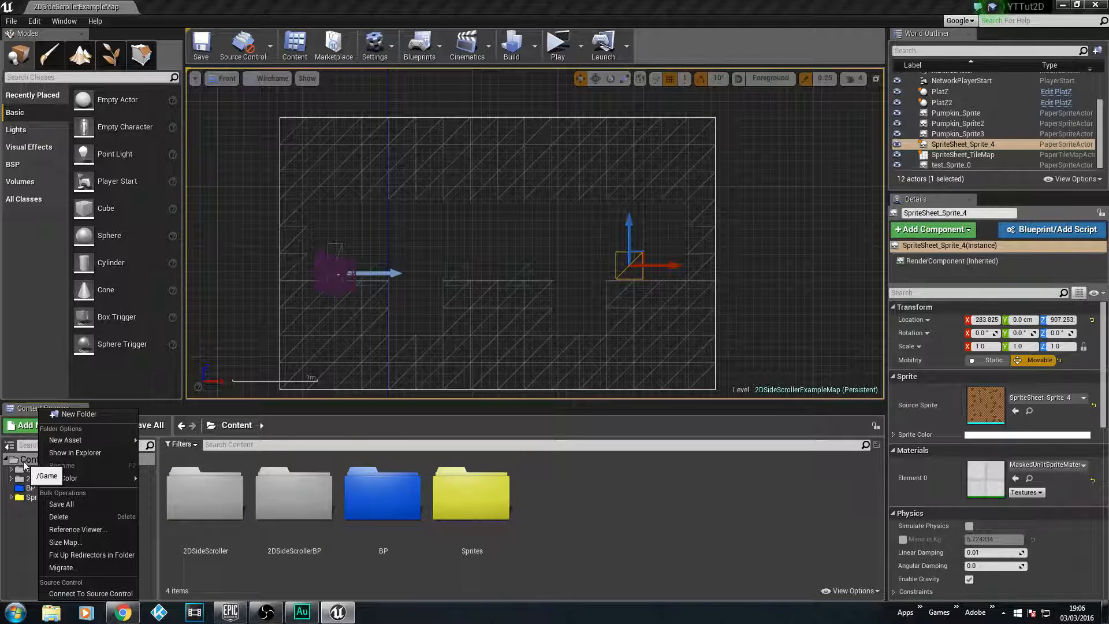
{"action": "left_click", "coordinate": [69, 414]}
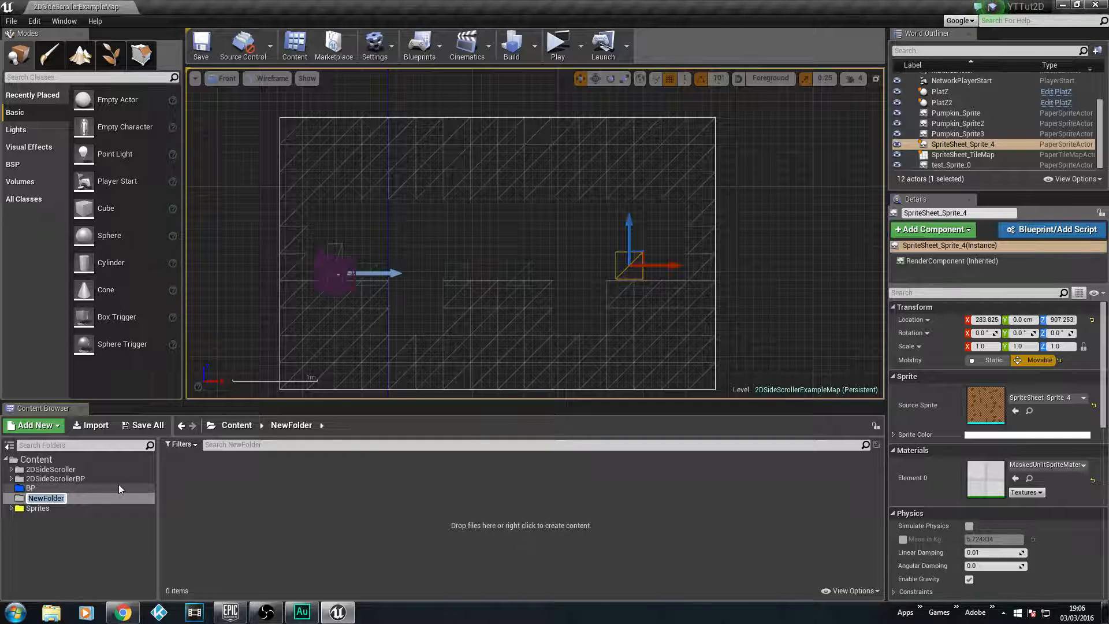
{"action": "type", "text": "HUD"}
{"action": "key", "text": "Return"}
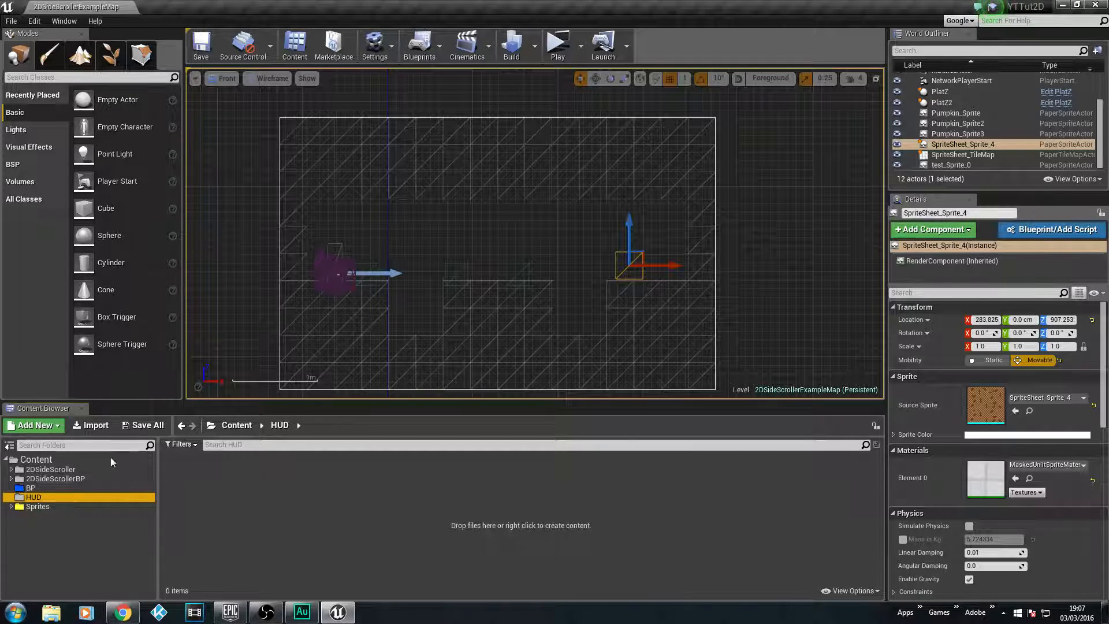
Step: Give the HUD folder a new green colour with hex value 037F23FF
{"action": "right_click", "coordinate": [43, 495]}
{"action": "mouse_move", "coordinate": [82, 478]}
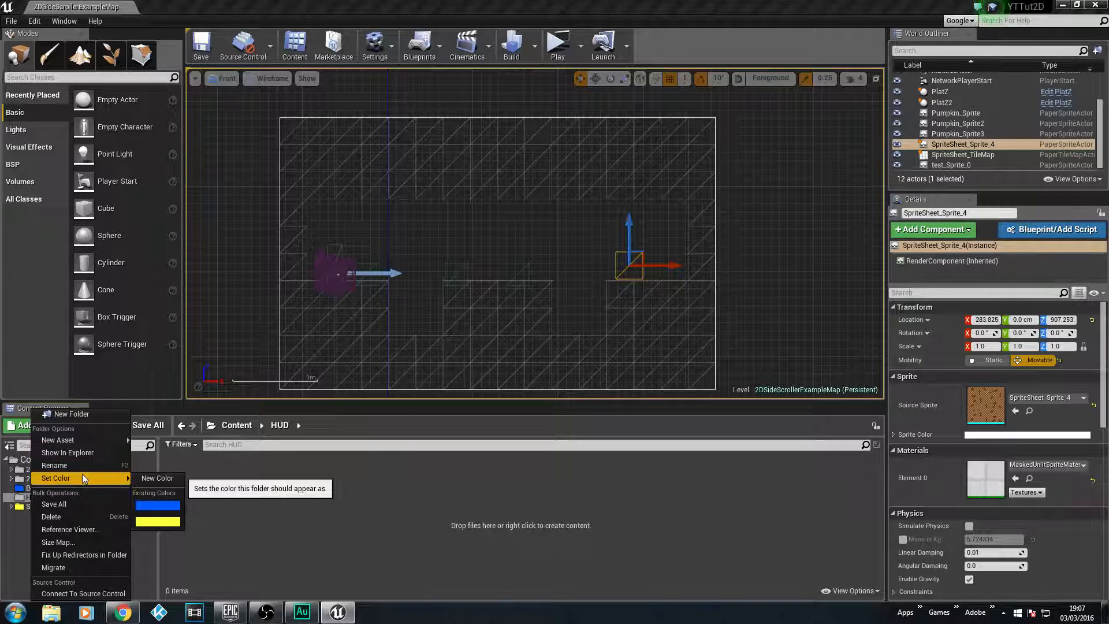
{"action": "left_click", "coordinate": [156, 479]}
{"action": "left_click_drag", "start_coordinate": [234, 437], "coordinate": [188, 473]}
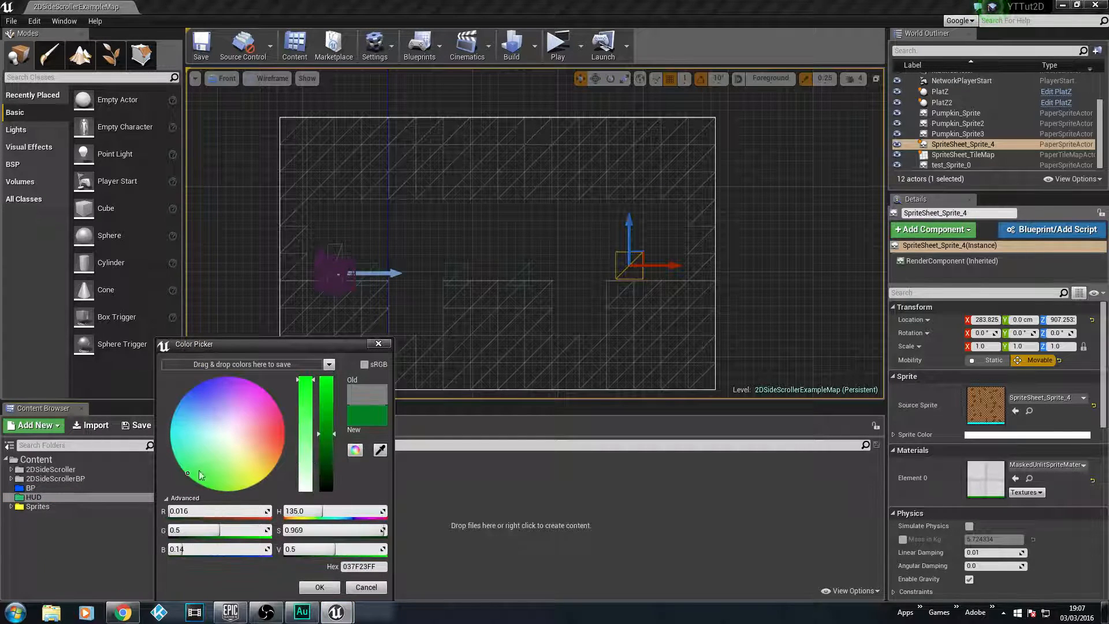
{"action": "left_click", "coordinate": [320, 587]}
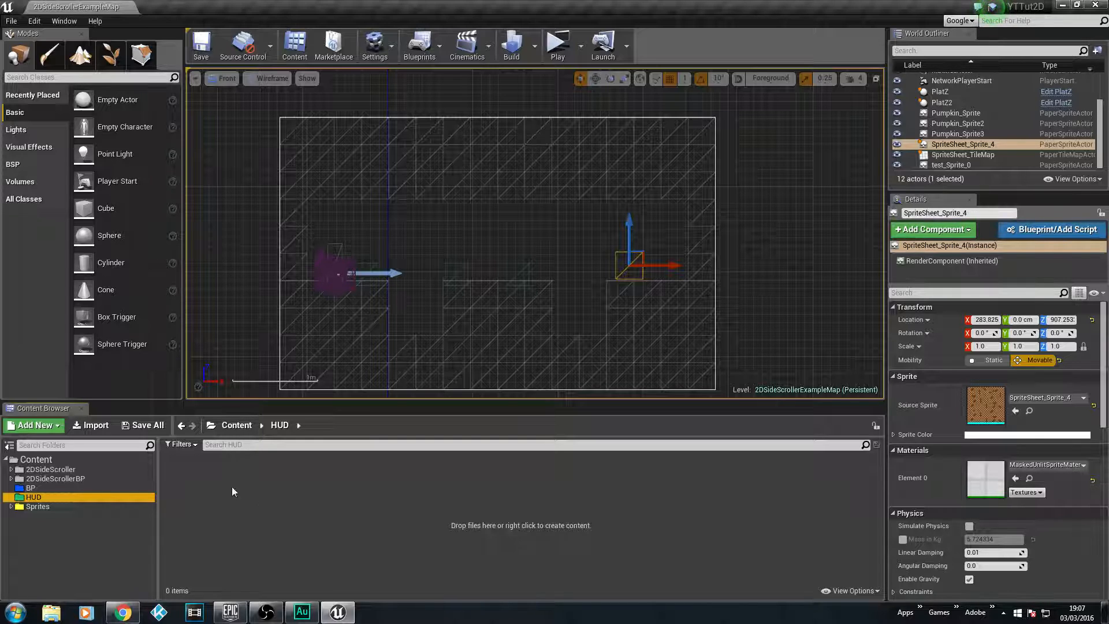
Step: Create a Widget Blueprint named MainUI inside the HUD folder and open it for editing
{"action": "right_click", "coordinate": [190, 506]}
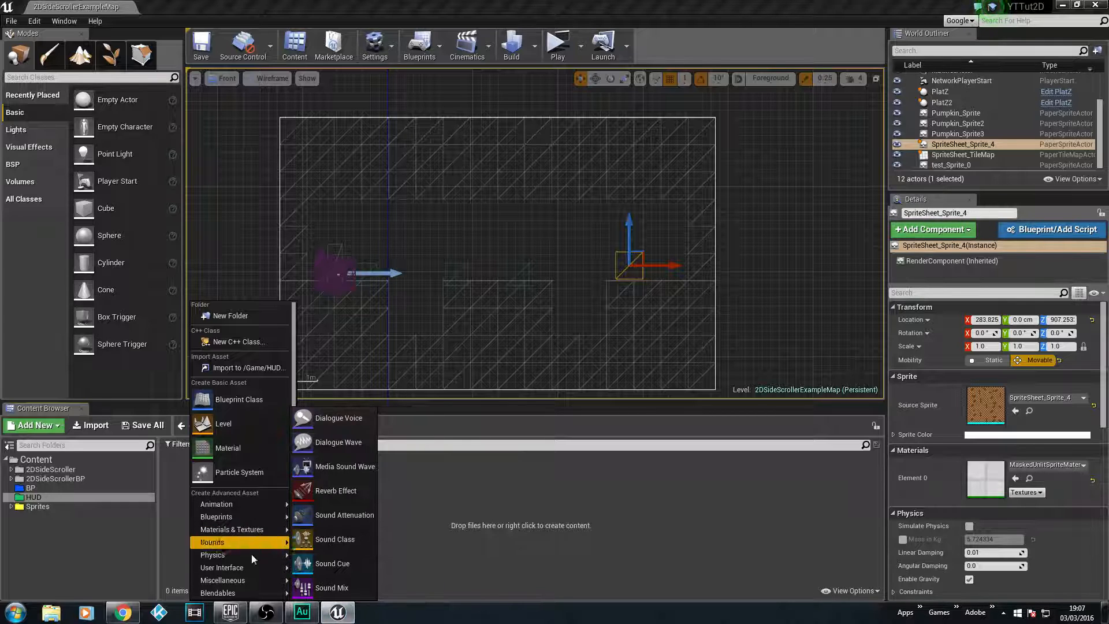
{"action": "mouse_move", "coordinate": [230, 505]}
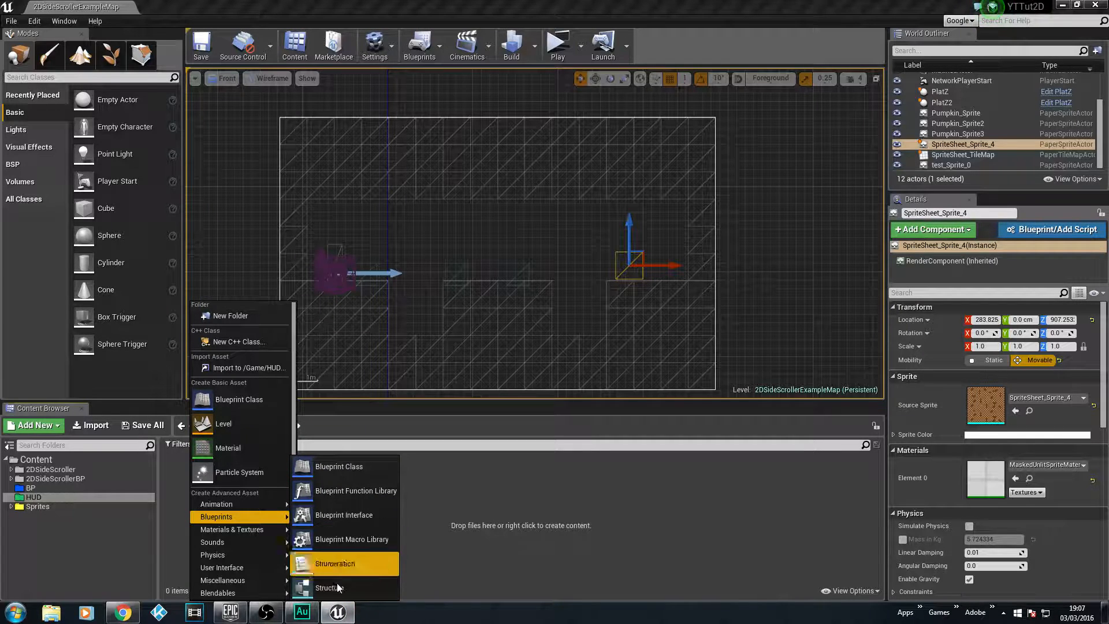
{"action": "mouse_move", "coordinate": [225, 565]}
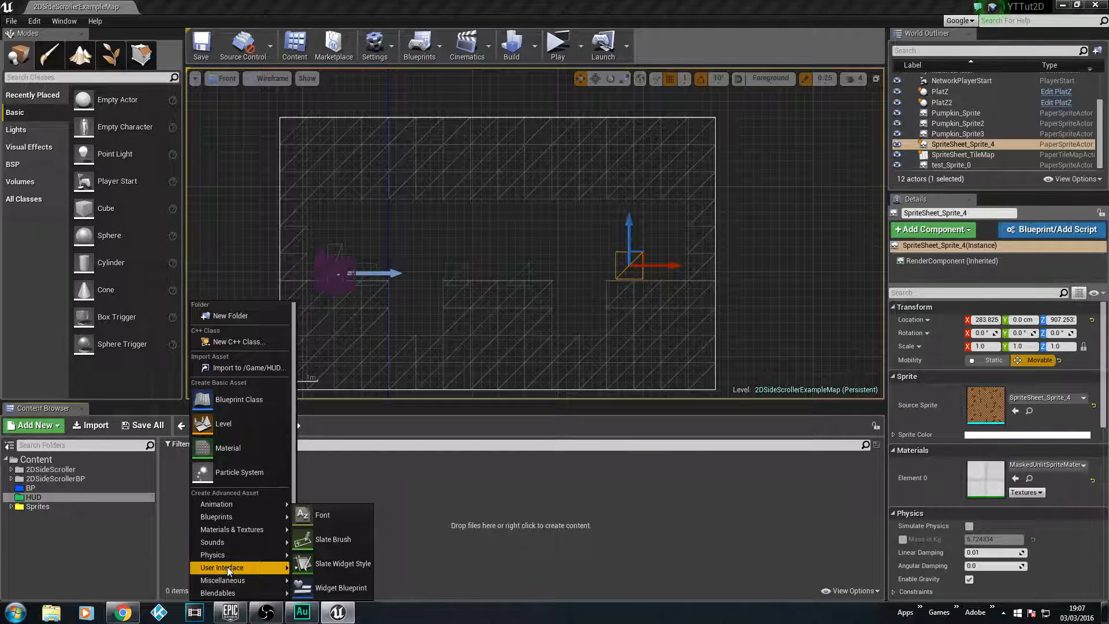
{"action": "left_click", "coordinate": [339, 593]}
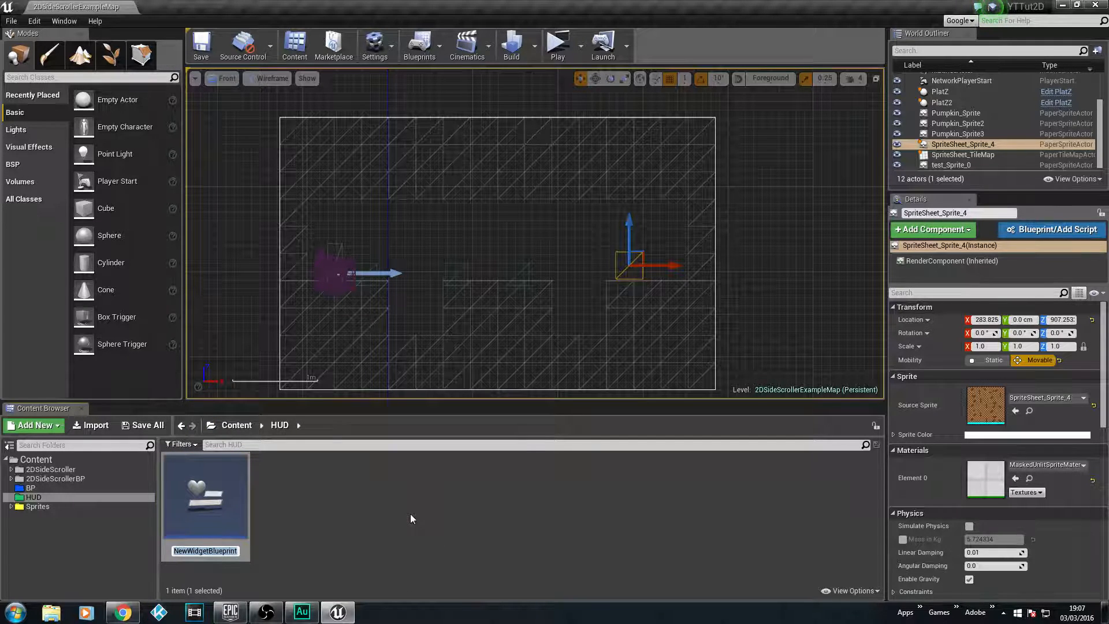
{"action": "type", "text": "MainUI"}
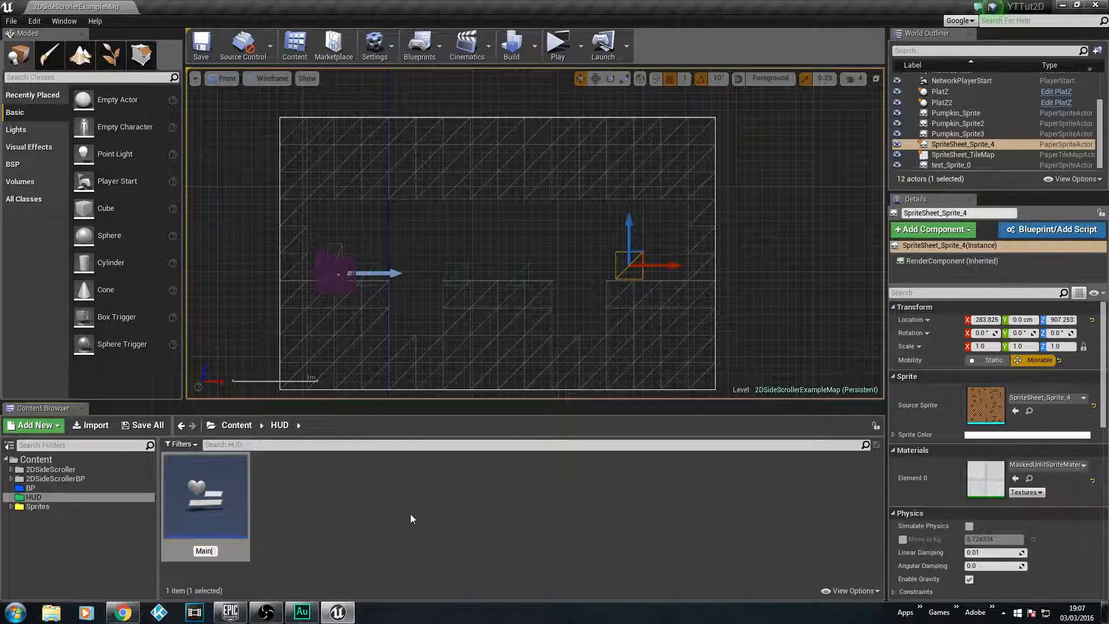
{"action": "key", "text": "Return"}
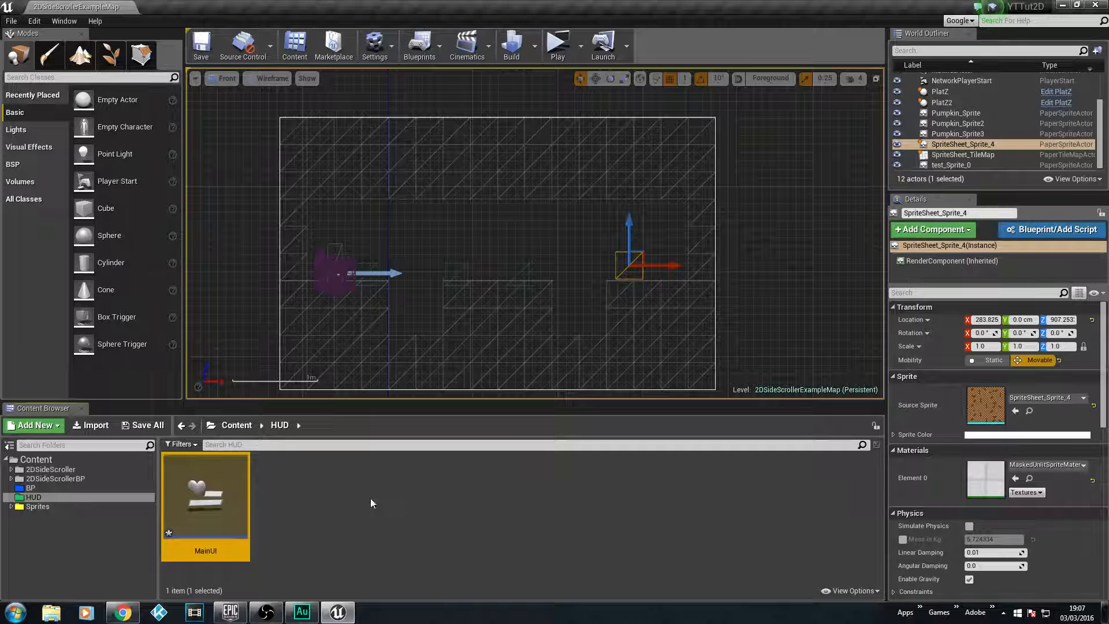
{"action": "double_click", "coordinate": [213, 497]}
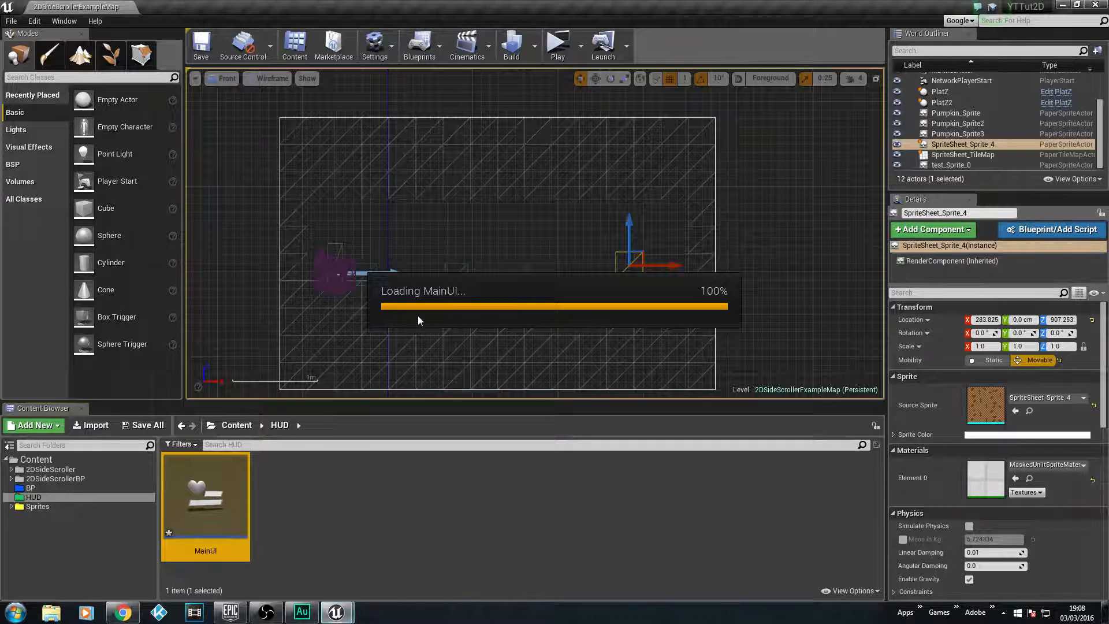
{"action": "left_click_drag", "start_coordinate": [63, 208], "coordinate": [532, 5]}
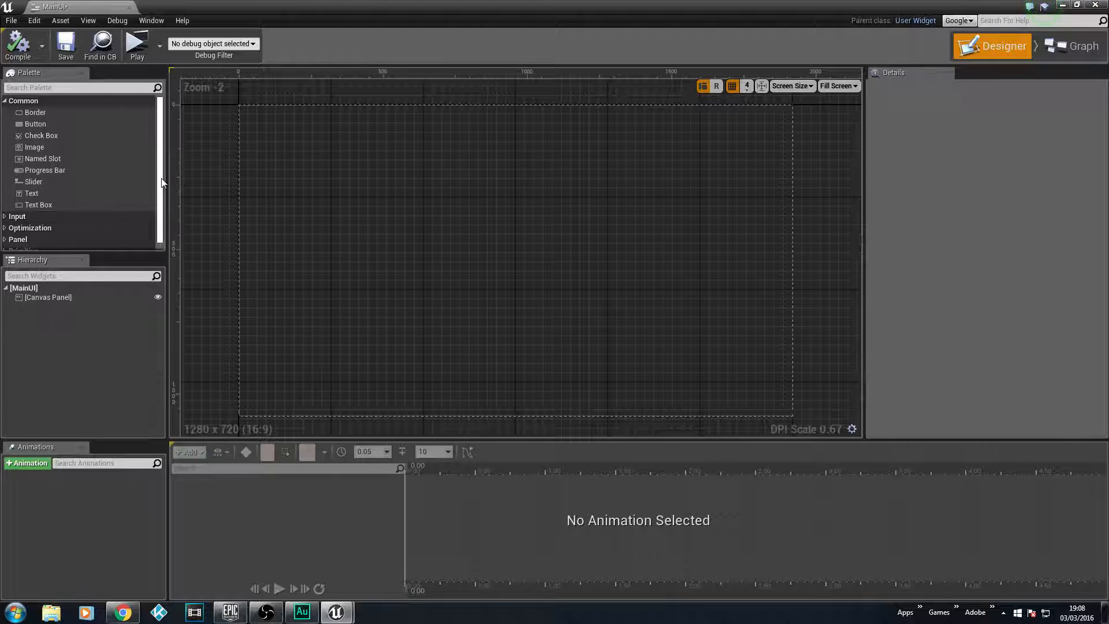
Step: Examine the available widgets in the palette's Common, Input, Optimization, Panel and Primitive categories
{"action": "scroll", "coordinate": [132, 219], "scroll_direction": "down", "scroll_amount": 1}
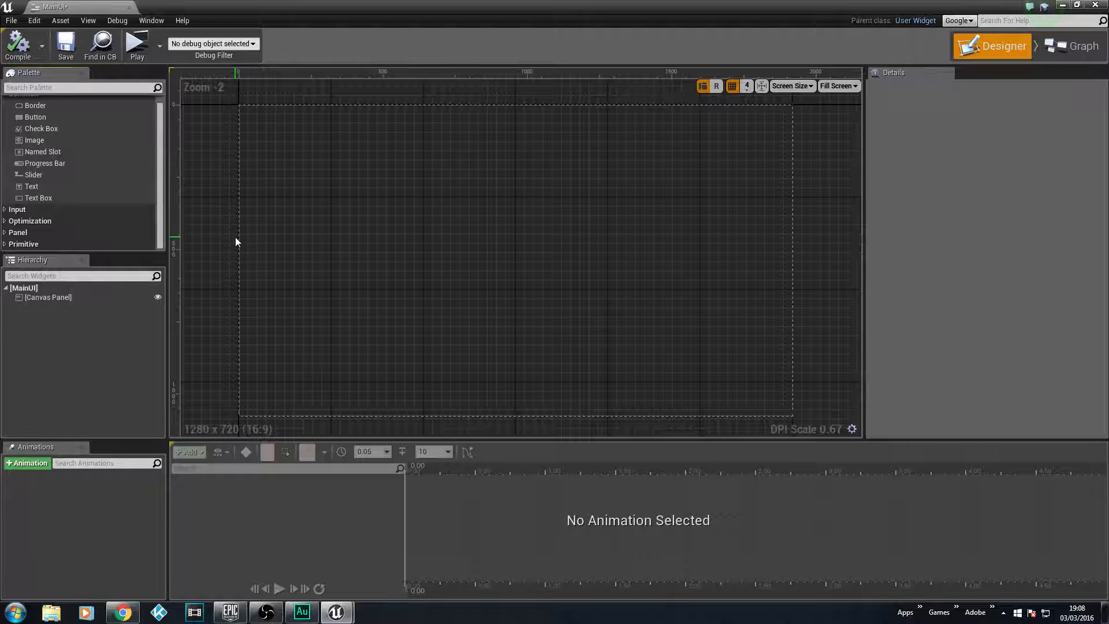
{"action": "scroll", "coordinate": [76, 227], "scroll_direction": "up", "scroll_amount": 1}
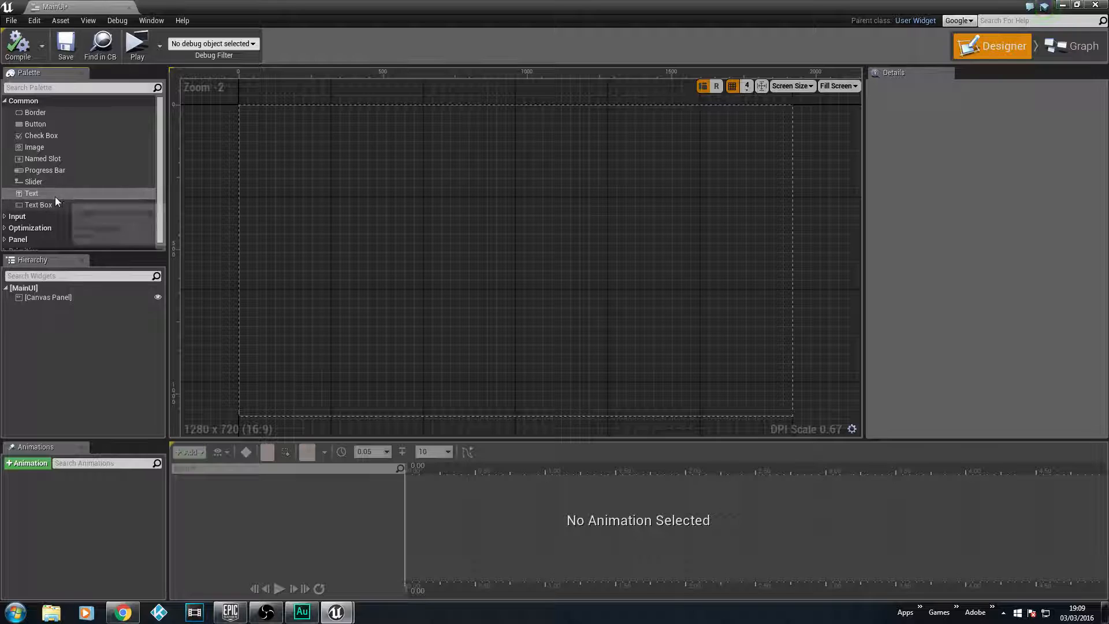
{"action": "scroll", "coordinate": [162, 200], "scroll_direction": "down", "scroll_amount": 1}
{"action": "left_click", "coordinate": [18, 209]}
{"action": "scroll", "coordinate": [114, 207], "scroll_direction": "down", "scroll_amount": 1}
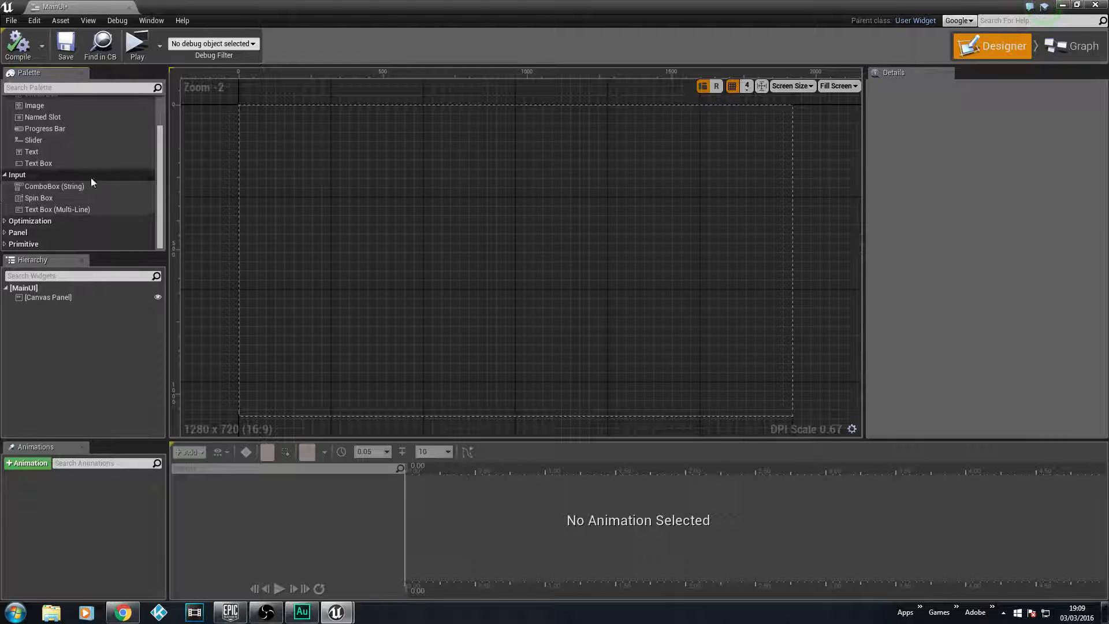
{"action": "left_click", "coordinate": [13, 175]}
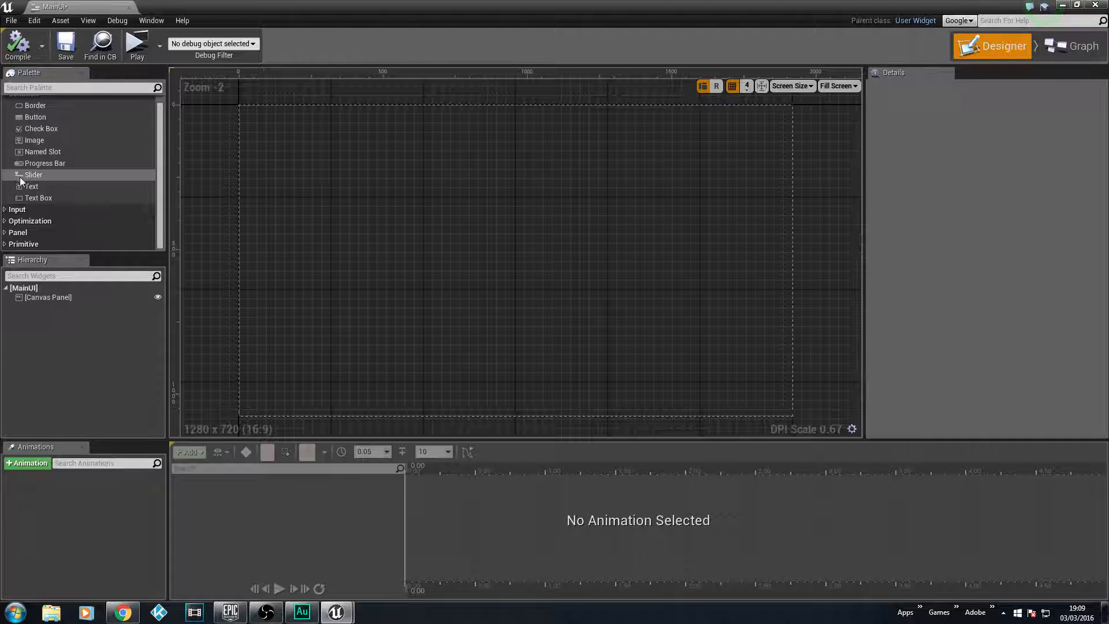
{"action": "left_click", "coordinate": [12, 220]}
{"action": "scroll", "coordinate": [94, 206], "scroll_direction": "down", "scroll_amount": 1}
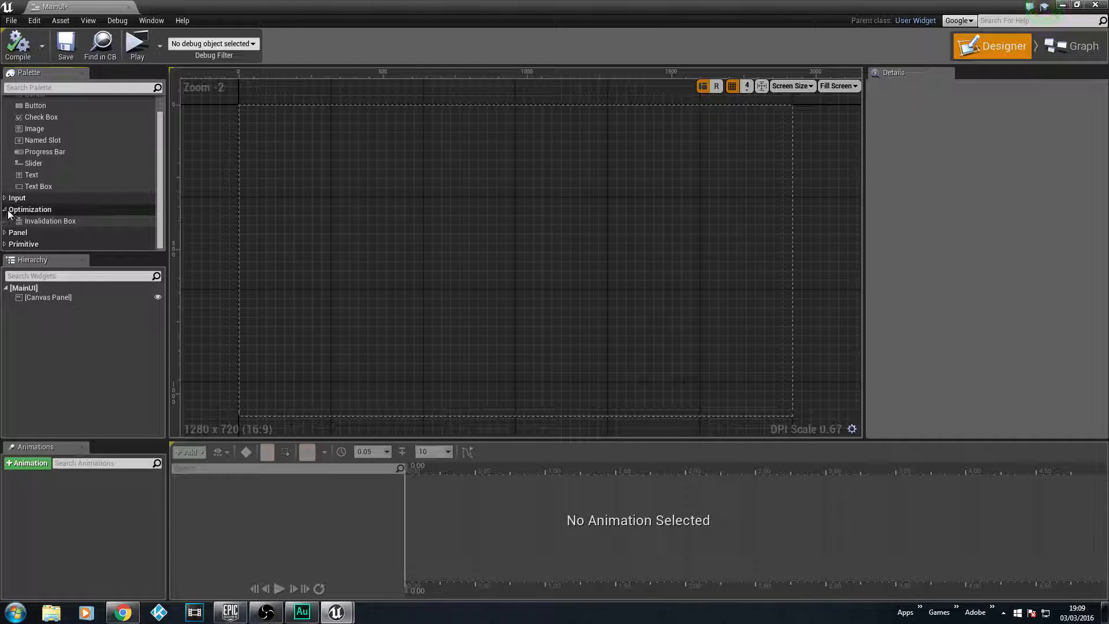
{"action": "left_click", "coordinate": [5, 210]}
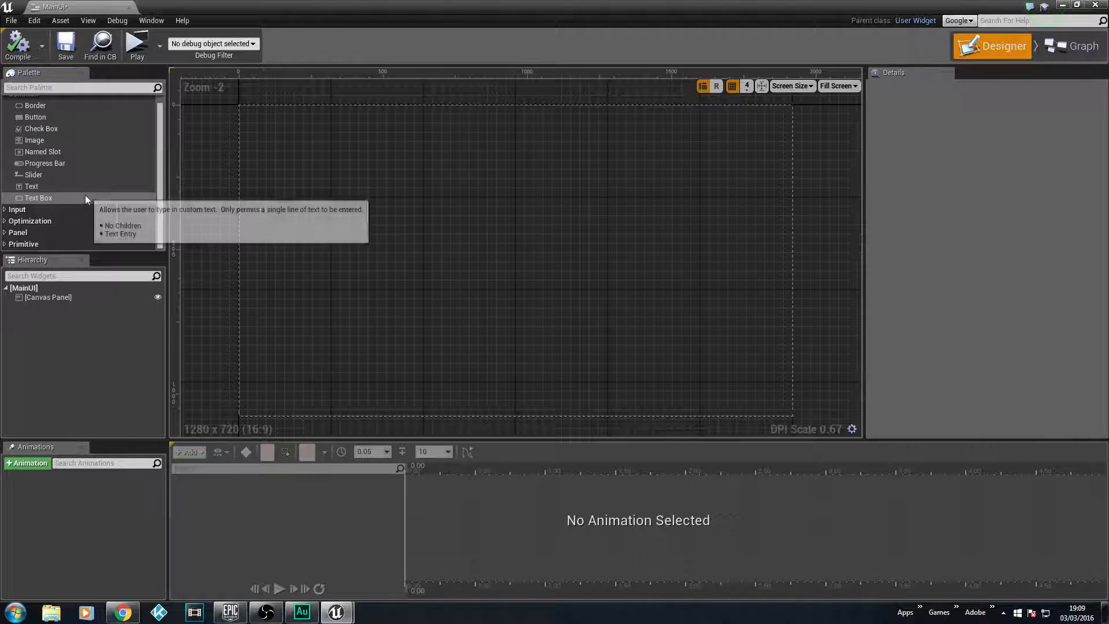
{"action": "left_click", "coordinate": [11, 233]}
{"action": "scroll", "coordinate": [69, 220], "scroll_direction": "down", "scroll_amount": 3}
{"action": "scroll", "coordinate": [55, 207], "scroll_direction": "down", "scroll_amount": 2}
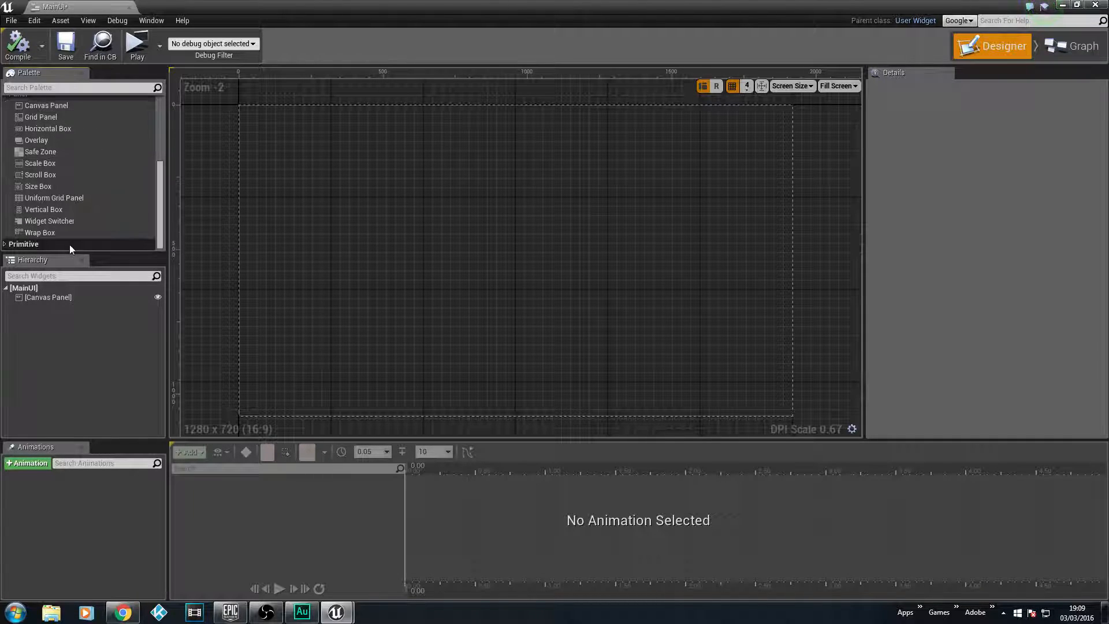
{"action": "scroll", "coordinate": [82, 205], "scroll_direction": "up", "scroll_amount": 3}
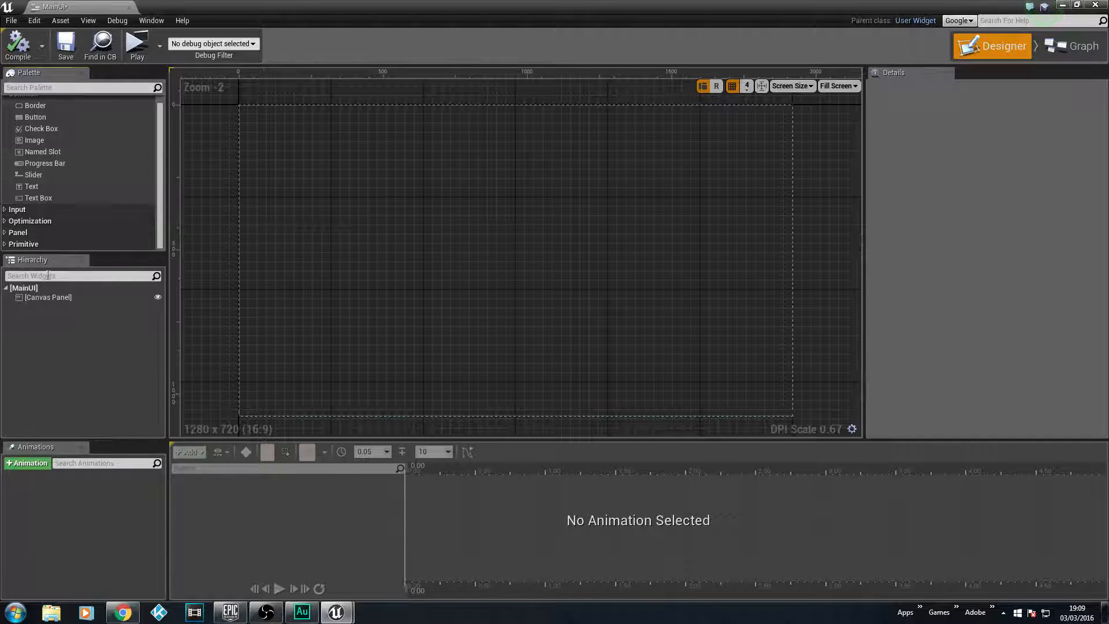
{"action": "left_click", "coordinate": [16, 244]}
{"action": "scroll", "coordinate": [86, 228], "scroll_direction": "down", "scroll_amount": 3}
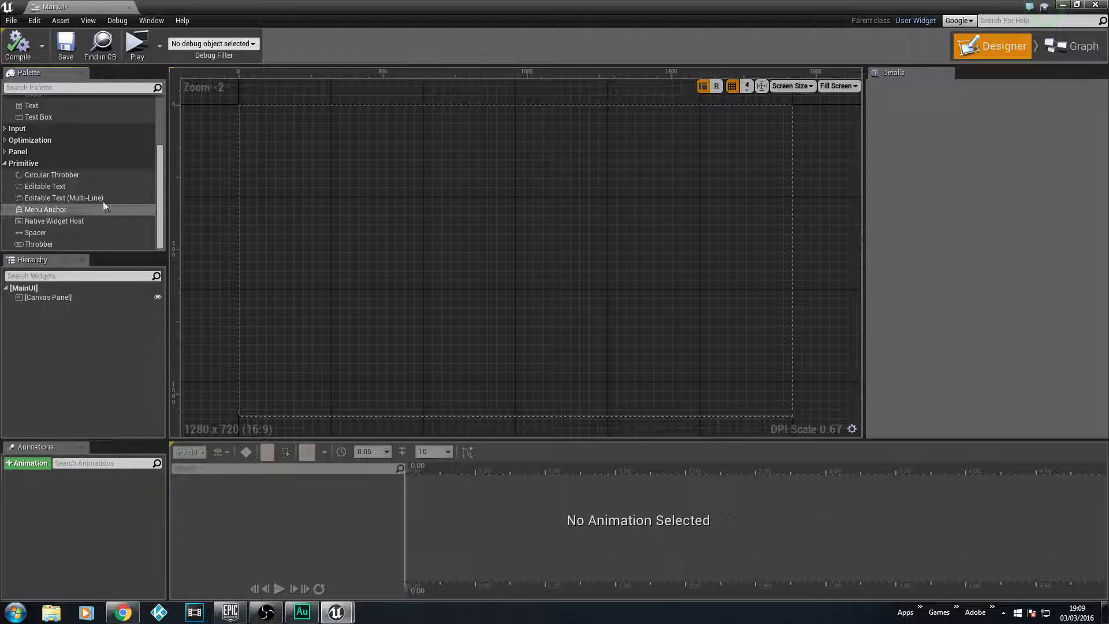
{"action": "left_click", "coordinate": [17, 164]}
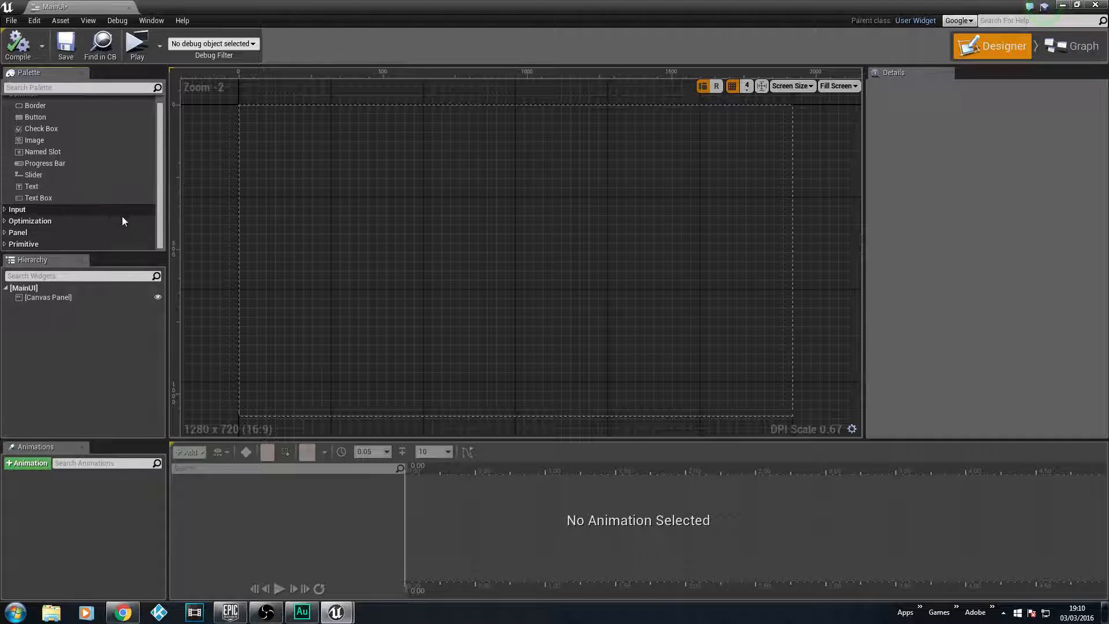
{"action": "scroll", "coordinate": [106, 217], "scroll_direction": "up", "scroll_amount": 1}
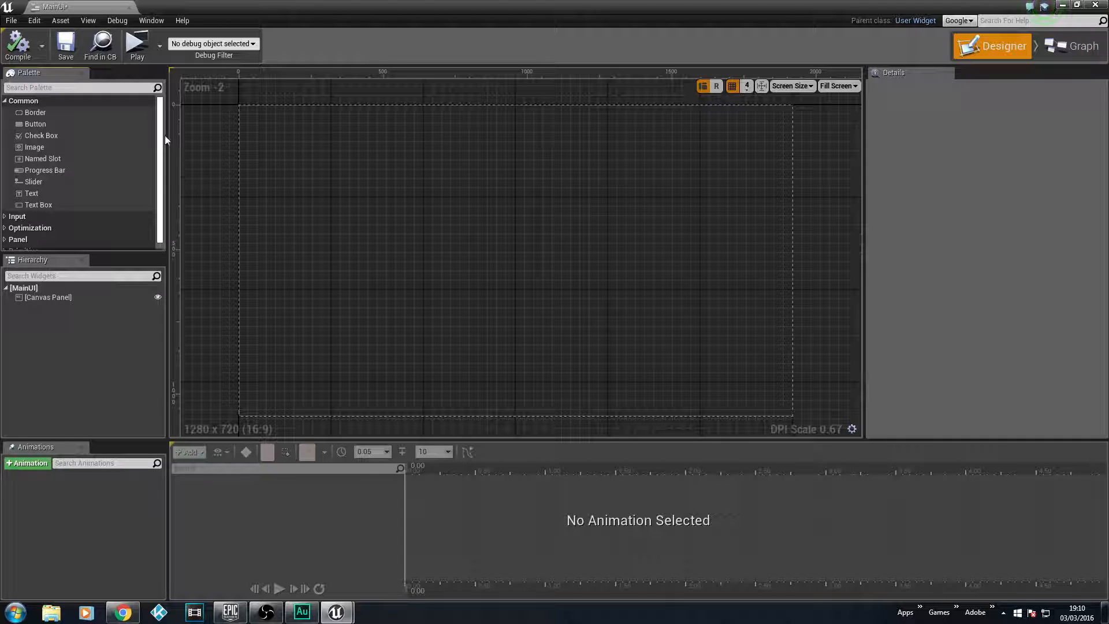
Step: Place a progress bar about 466 by 40 in the canvas's upper-left corner, at position X 24, Y 32
{"action": "left_click_drag", "start_coordinate": [30, 112], "coordinate": [454, 184]}
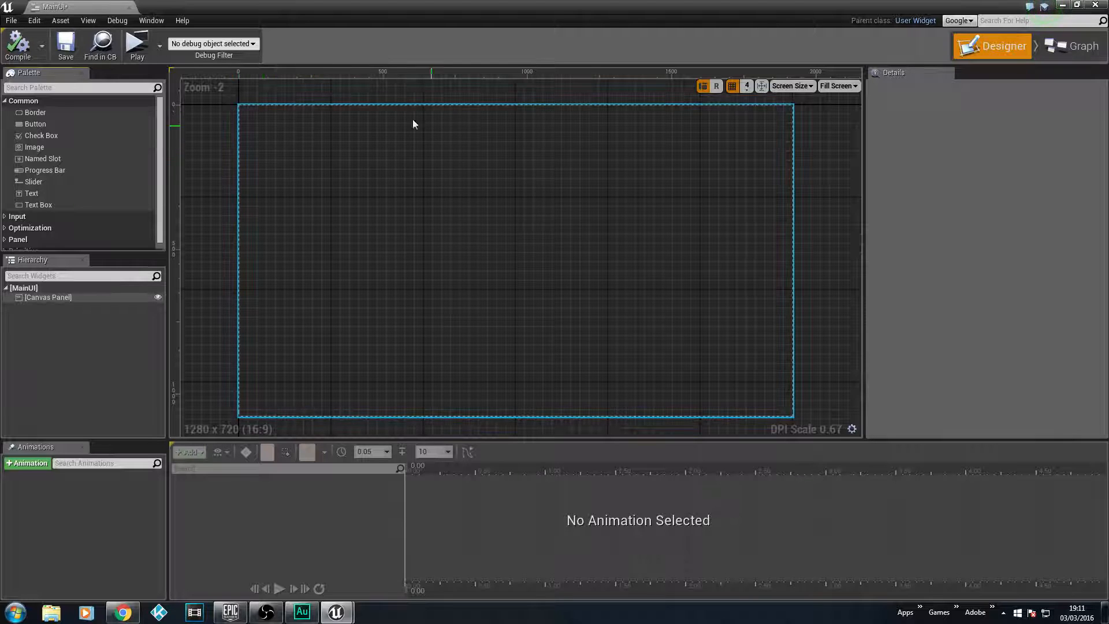
{"action": "left_click_drag", "start_coordinate": [47, 169], "coordinate": [333, 117]}
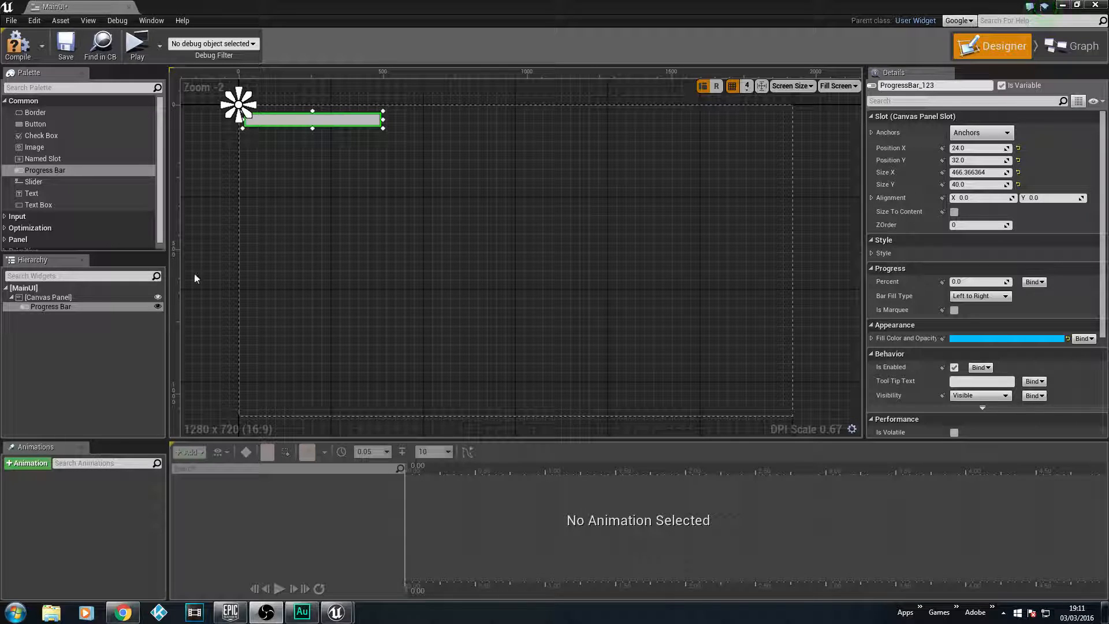
Step: Test the progress bar's fill by raising Percent to 1.0 and returning it to 0.0
{"action": "mouse_move", "coordinate": [976, 281]}
{"action": "left_mouse_down"}
{"action": "mouse_move", "coordinate": [1006, 282]}
{"action": "mouse_move", "coordinate": [963, 280]}
{"action": "left_mouse_up"}
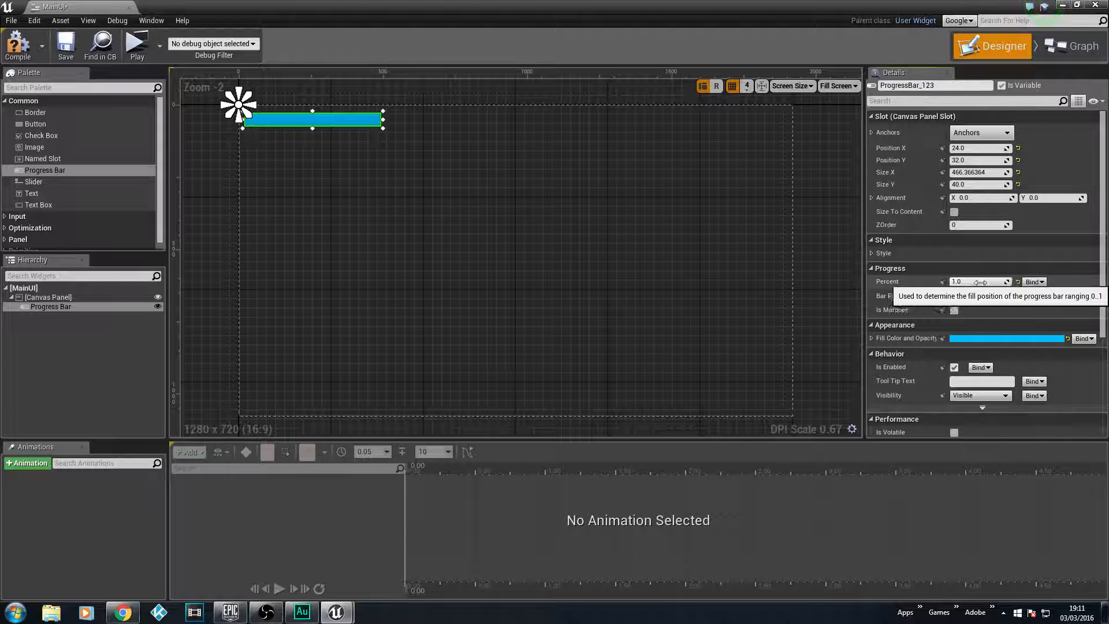
{"action": "mouse_move", "coordinate": [985, 281]}
{"action": "left_mouse_down"}
{"action": "mouse_move", "coordinate": [1006, 282]}
{"action": "mouse_move", "coordinate": [968, 282]}
{"action": "left_mouse_up"}
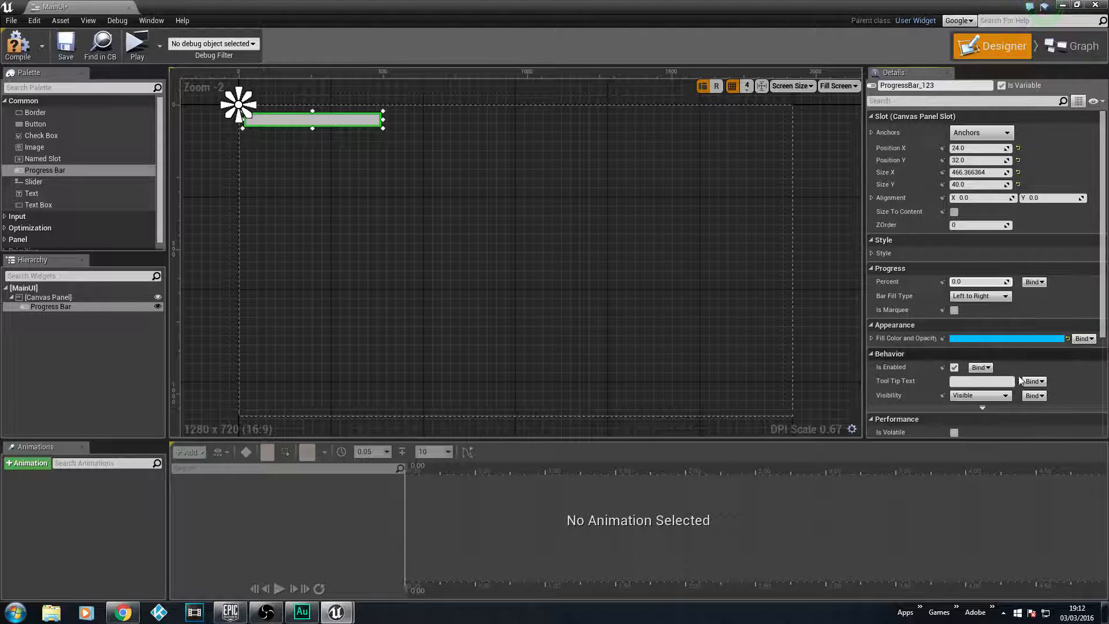
Step: Set the progress bar's fill colour to red with R 1.0, G 0.149 and B 0.196, leaving Percent at 0.0 after a preview
{"action": "left_click", "coordinate": [870, 338]}
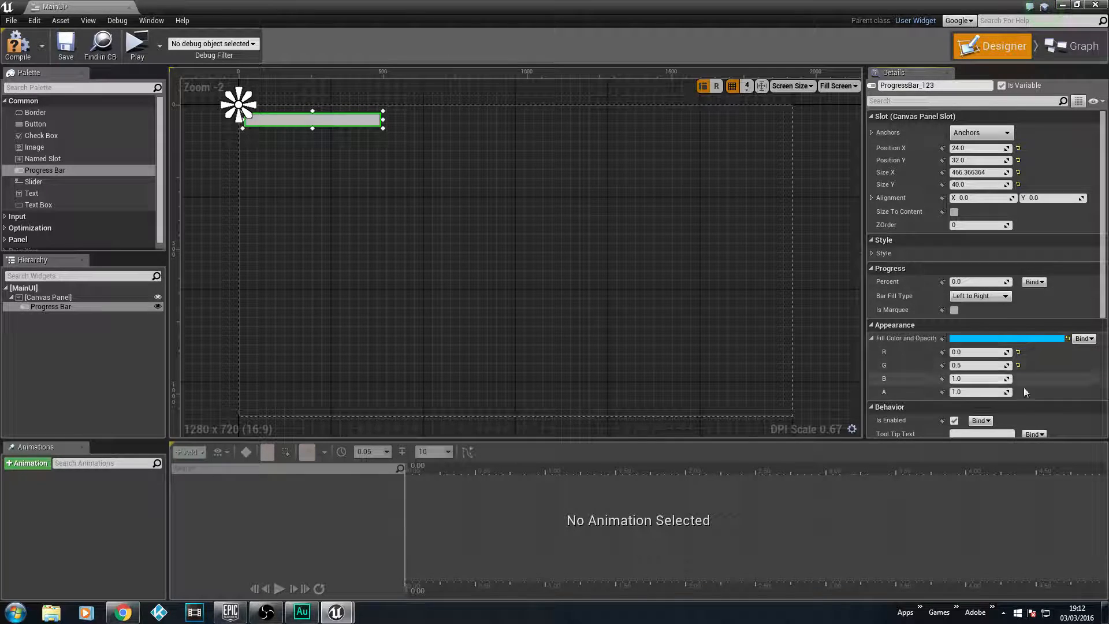
{"action": "left_click", "coordinate": [988, 337]}
{"action": "left_click", "coordinate": [1042, 421]}
{"action": "left_click", "coordinate": [1095, 592]}
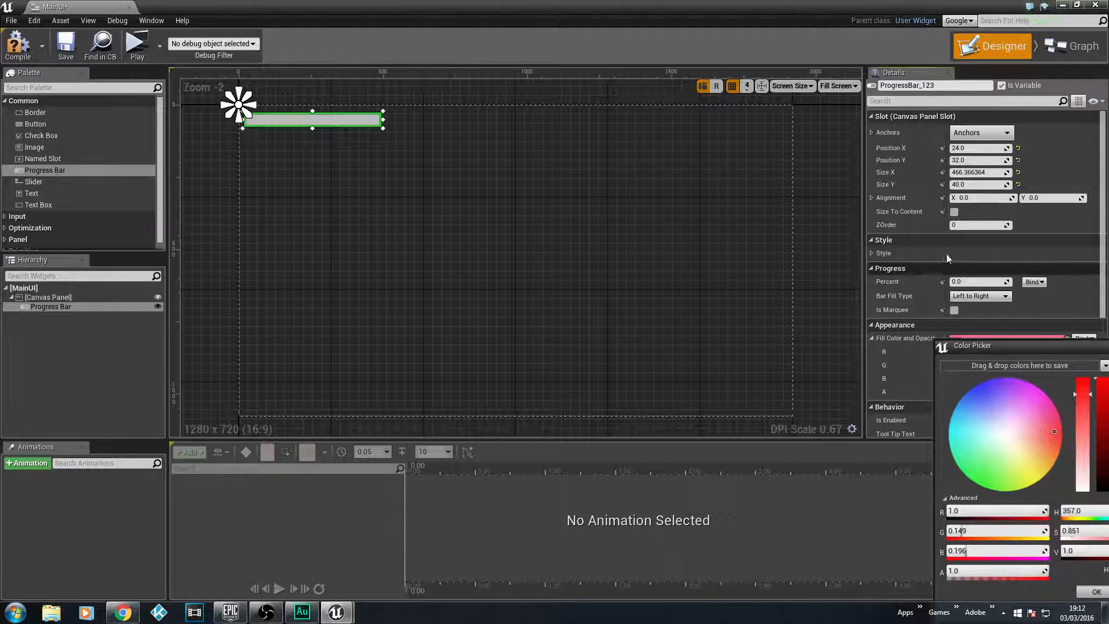
{"action": "mouse_move", "coordinate": [960, 283]}
{"action": "left_mouse_down"}
{"action": "mouse_move", "coordinate": [1017, 283]}
{"action": "mouse_move", "coordinate": [950, 282]}
{"action": "left_mouse_up"}
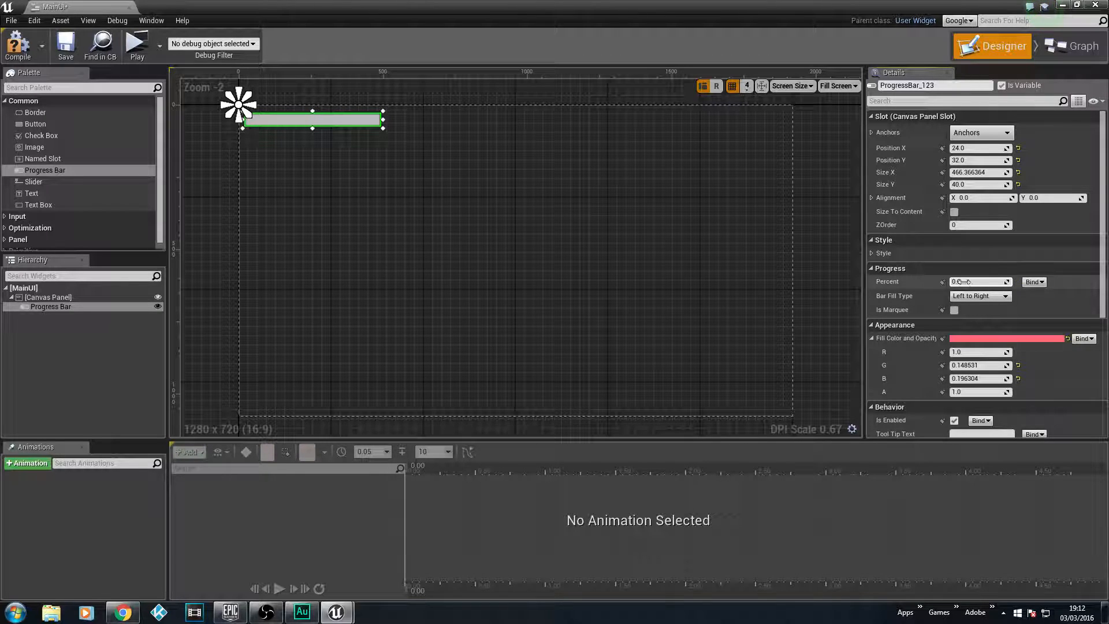
Step: Examine the progress bar's Style image options and collapse them again, keeping Percent at 0.0
{"action": "left_click", "coordinate": [872, 253]}
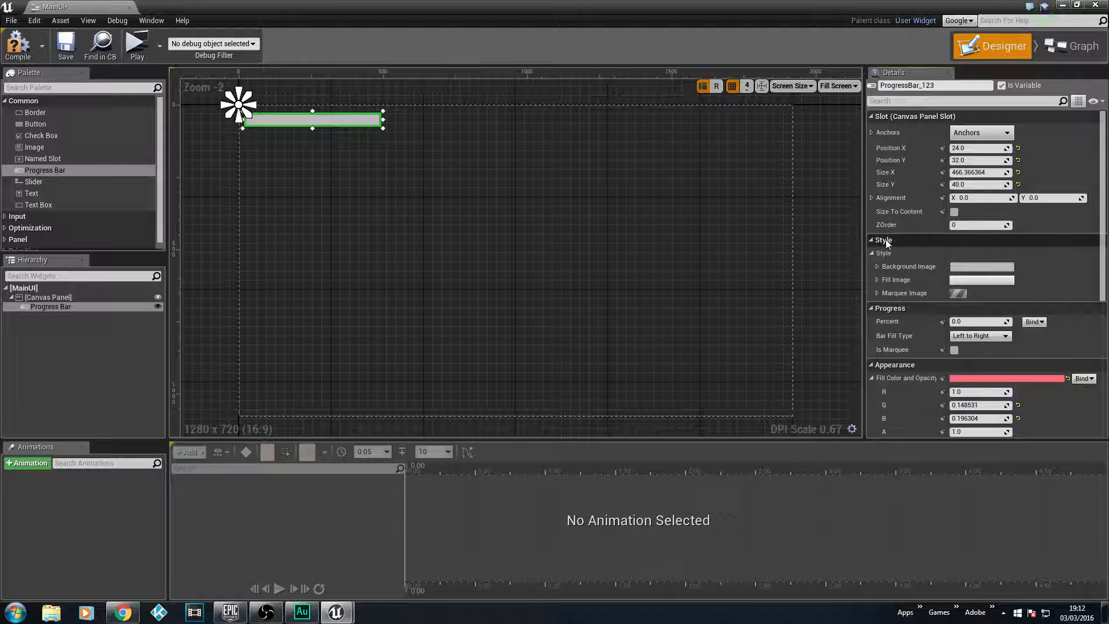
{"action": "left_click", "coordinate": [873, 254]}
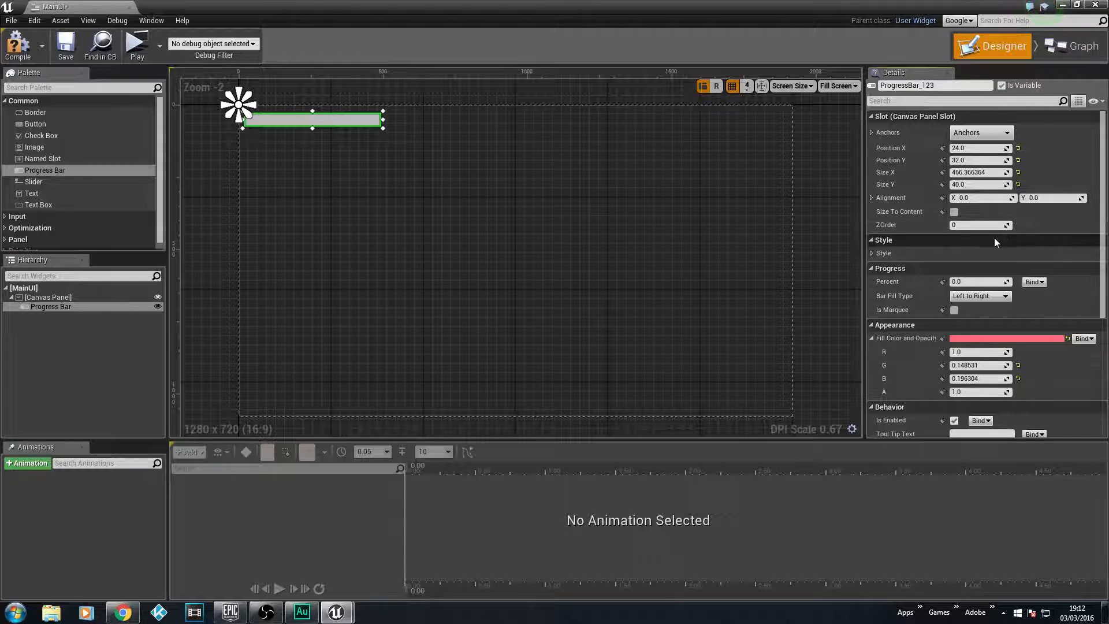
{"action": "mouse_move", "coordinate": [965, 282]}
{"action": "left_mouse_down"}
{"action": "mouse_move", "coordinate": [998, 282]}
{"action": "mouse_move", "coordinate": [950, 281]}
{"action": "left_mouse_up"}
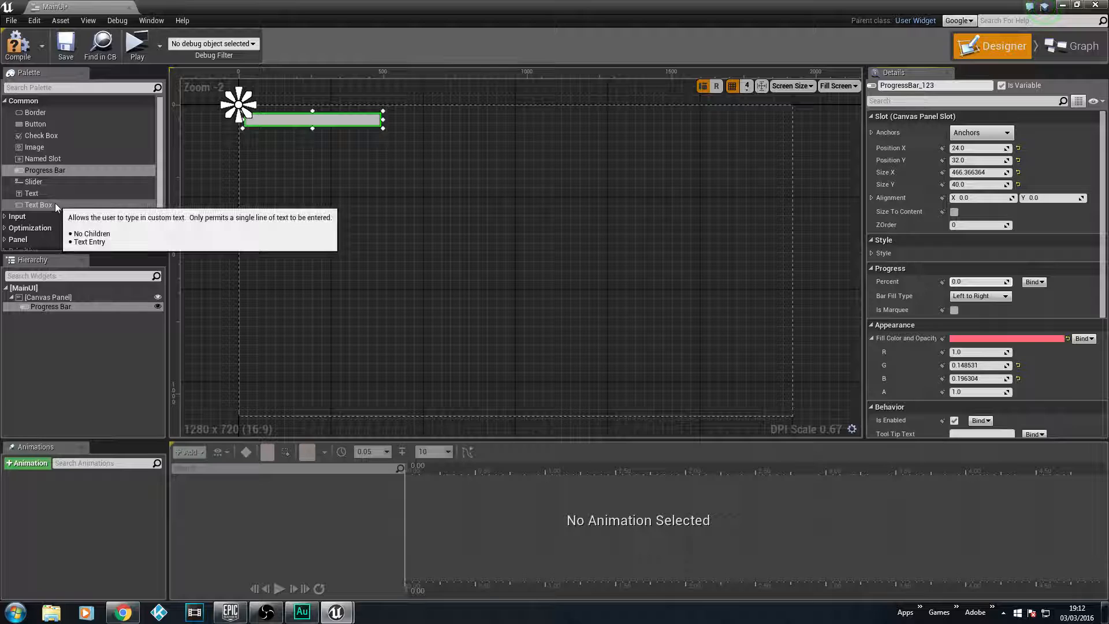
Step: Add a text block reading "Coins Here" beneath the progress bar and shift it to about X 152, Y 100
{"action": "left_click_drag", "start_coordinate": [36, 192], "coordinate": [265, 139]}
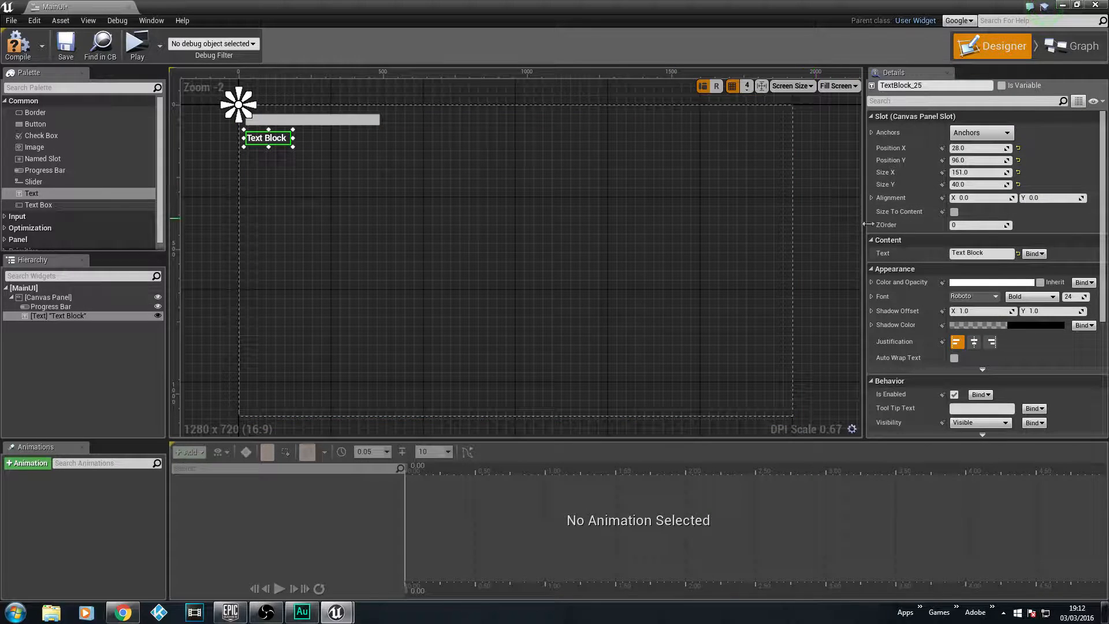
{"action": "left_click", "coordinate": [994, 254]}
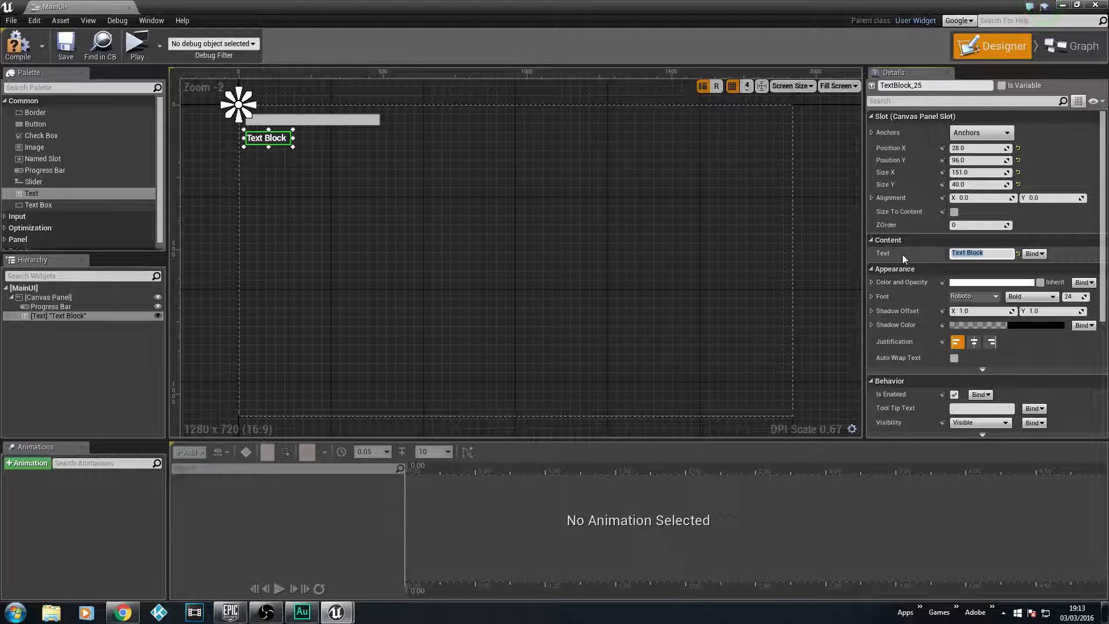
{"action": "type", "text": "Coins Here"}
{"action": "key", "text": "Return"}
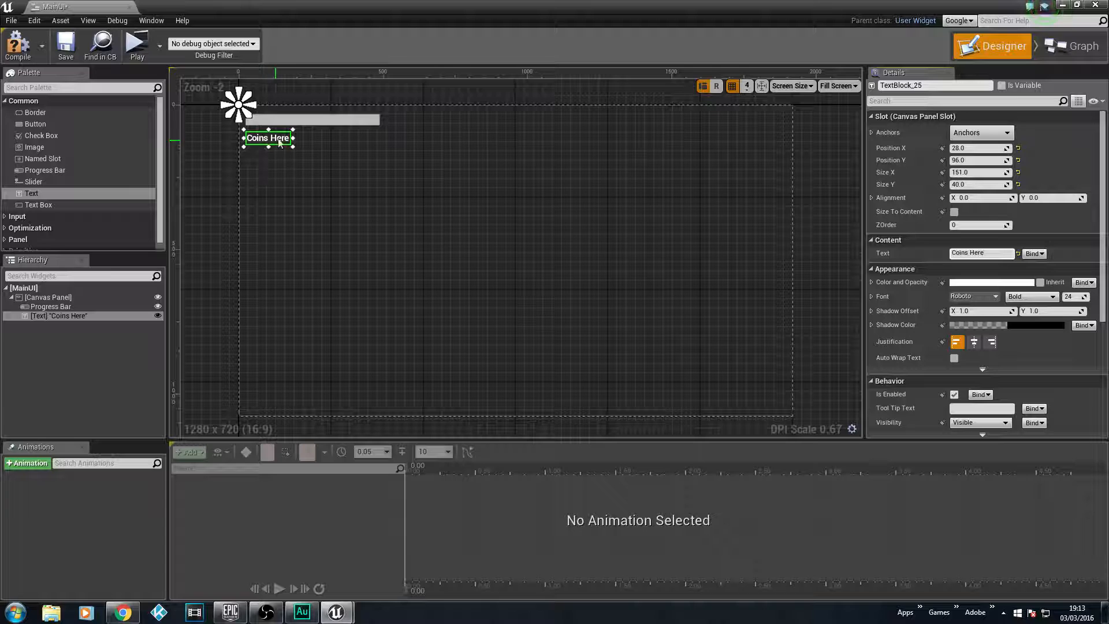
{"action": "double_click", "coordinate": [259, 144]}
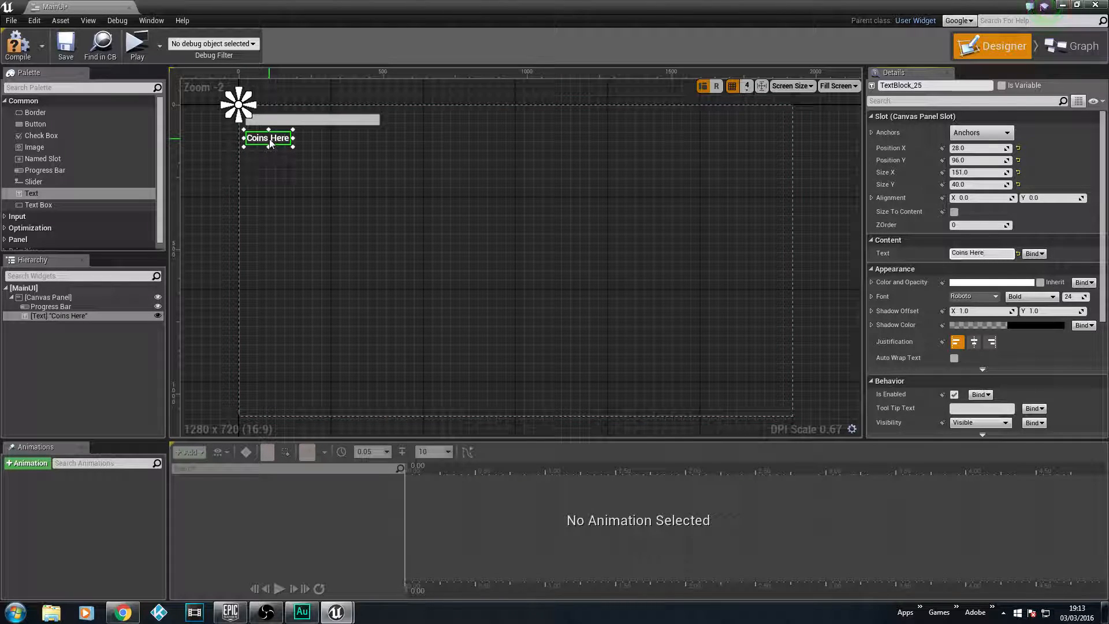
{"action": "left_click_drag", "start_coordinate": [269, 143], "coordinate": [305, 140]}
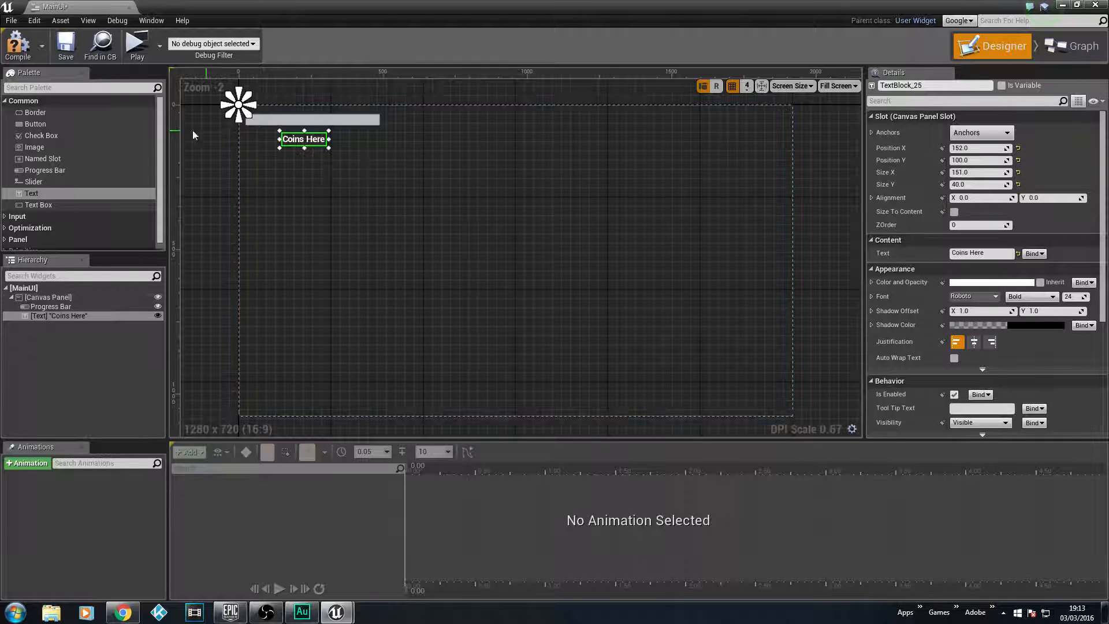
Step: Add a second text block reading "You have No Coins :" beneath the progress bar, at position X 40, Y 92
{"action": "left_click_drag", "start_coordinate": [39, 195], "coordinate": [312, 138]}
{"action": "left_click", "coordinate": [319, 143]}
{"action": "left_click", "coordinate": [273, 139]}
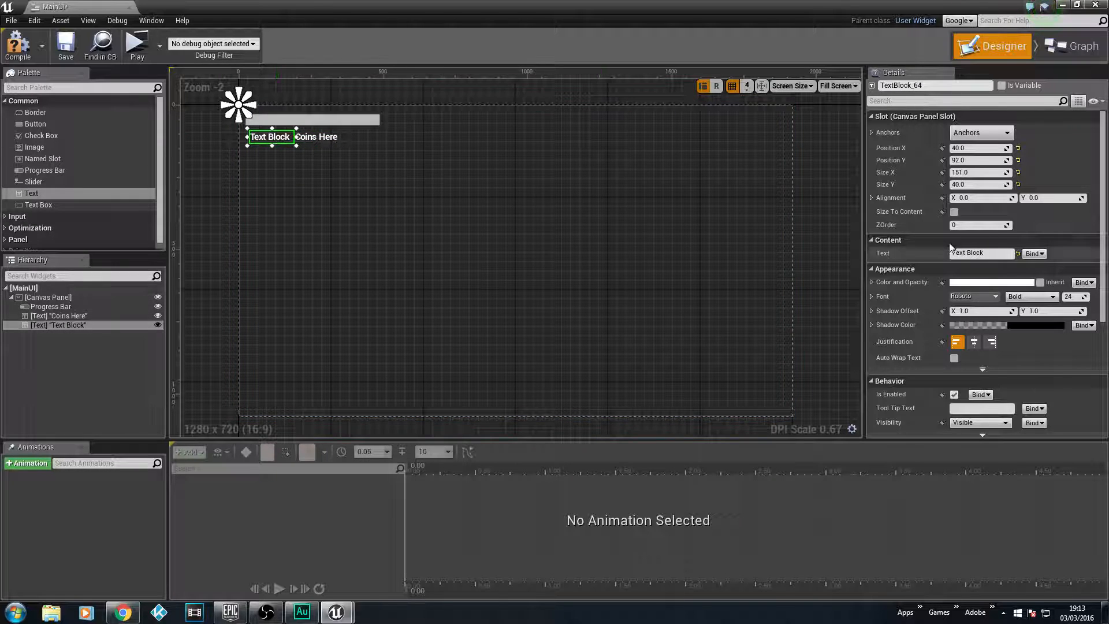
{"action": "left_click_drag", "start_coordinate": [998, 254], "coordinate": [915, 251]}
{"action": "type", "text": "You hav"}
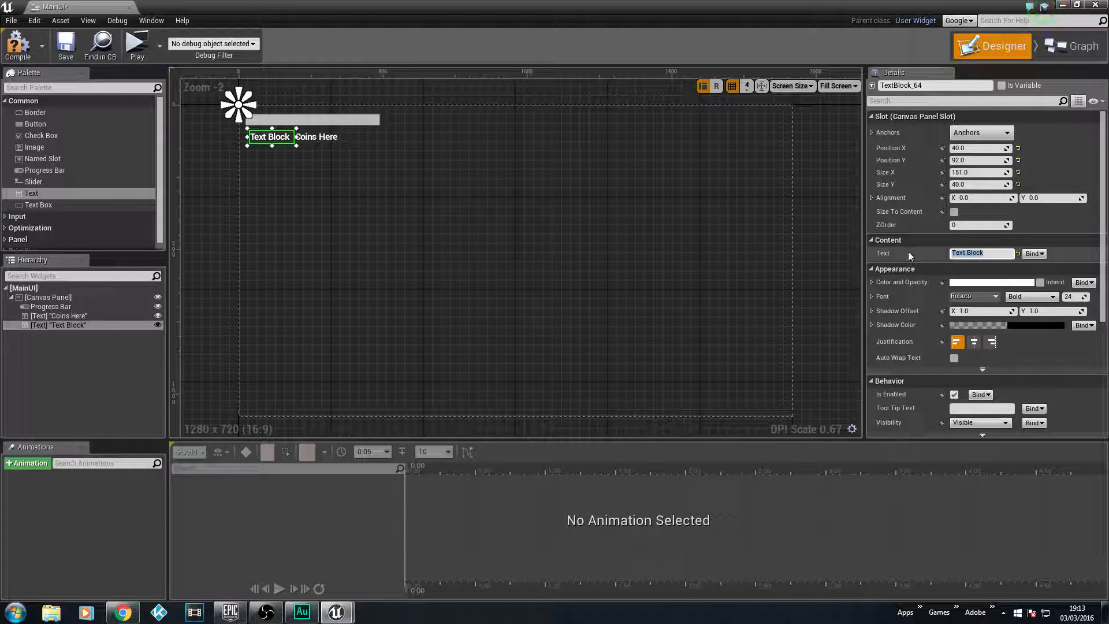
{"action": "type", "text": "e No Coins :"}
{"action": "key", "text": "Return"}
Step: Move the "Coins Here" text aside and widen the "You have No Coins :" block to about 277
{"action": "left_click_drag", "start_coordinate": [316, 139], "coordinate": [414, 137]}
{"action": "left_click", "coordinate": [281, 138]}
{"action": "left_click_drag", "start_coordinate": [294, 136], "coordinate": [335, 136]}
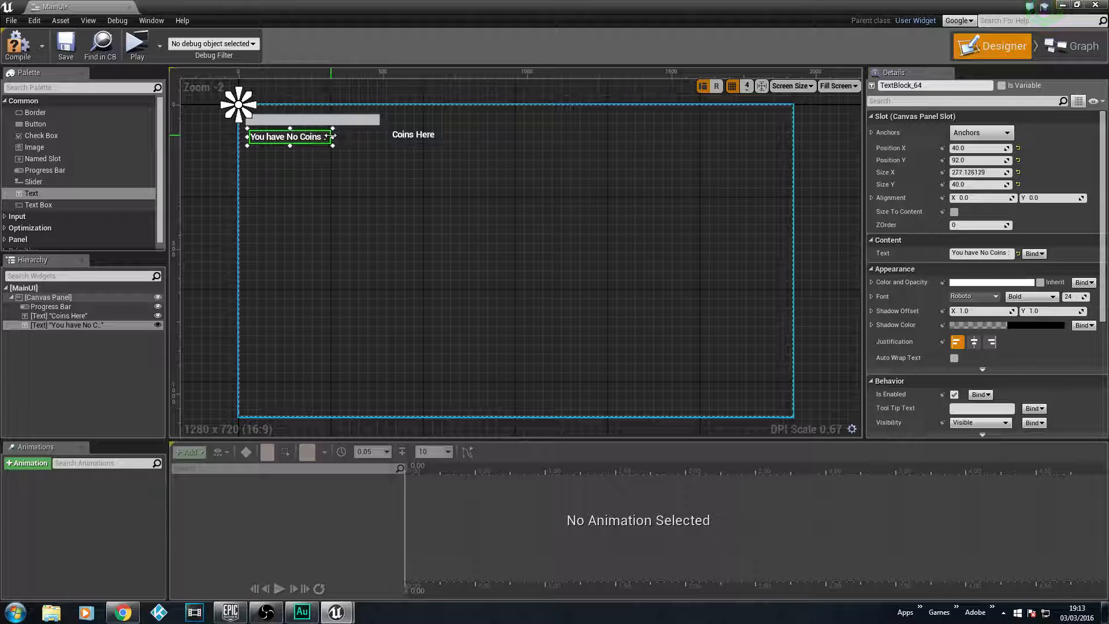
Step: Line up both text blocks just under the progress bar, with "Coins Here" following the coin label at X 304, Y 88
{"action": "left_click", "coordinate": [384, 140]}
{"action": "left_click", "coordinate": [417, 136]}
{"action": "left_click_drag", "start_coordinate": [417, 136], "coordinate": [358, 140]}
{"action": "left_click", "coordinate": [221, 164]}
{"action": "left_click", "coordinate": [352, 140]}
{"action": "left_click_drag", "start_coordinate": [290, 144], "coordinate": [273, 136]}
{"action": "left_click_drag", "start_coordinate": [350, 142], "coordinate": [353, 134]}
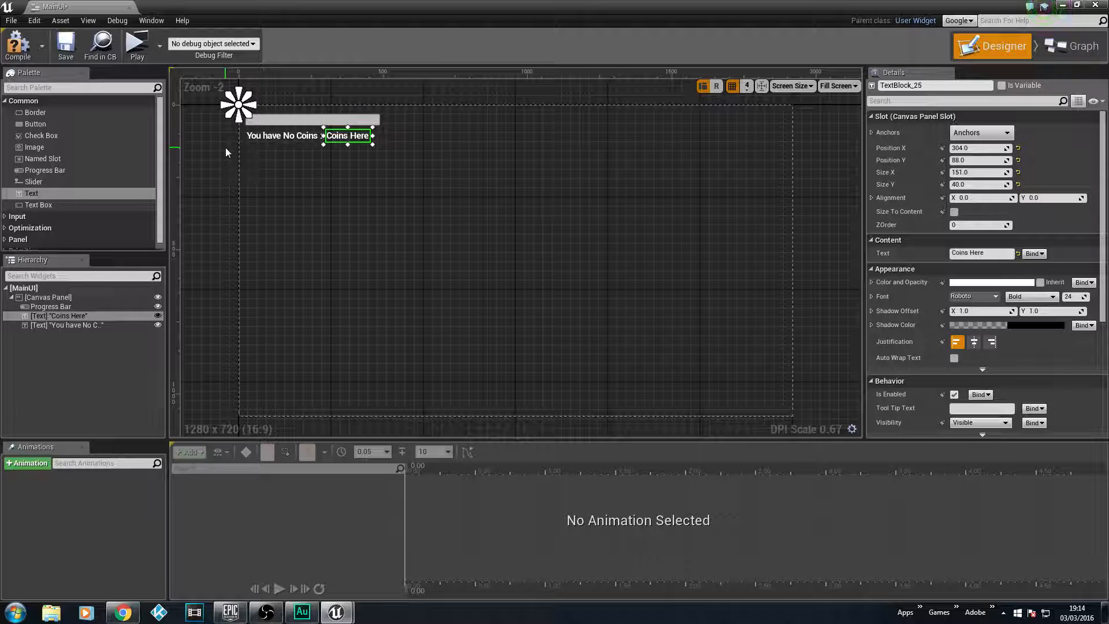
Step: Save and compile the MainUI widget blueprint
{"action": "left_click", "coordinate": [201, 197]}
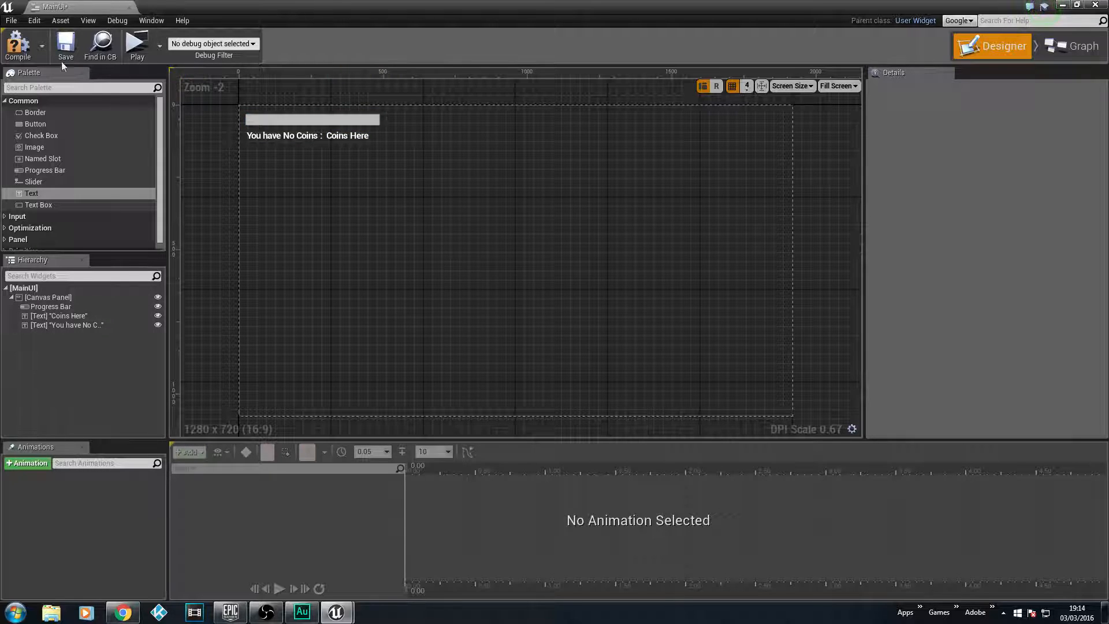
{"action": "left_click", "coordinate": [66, 47]}
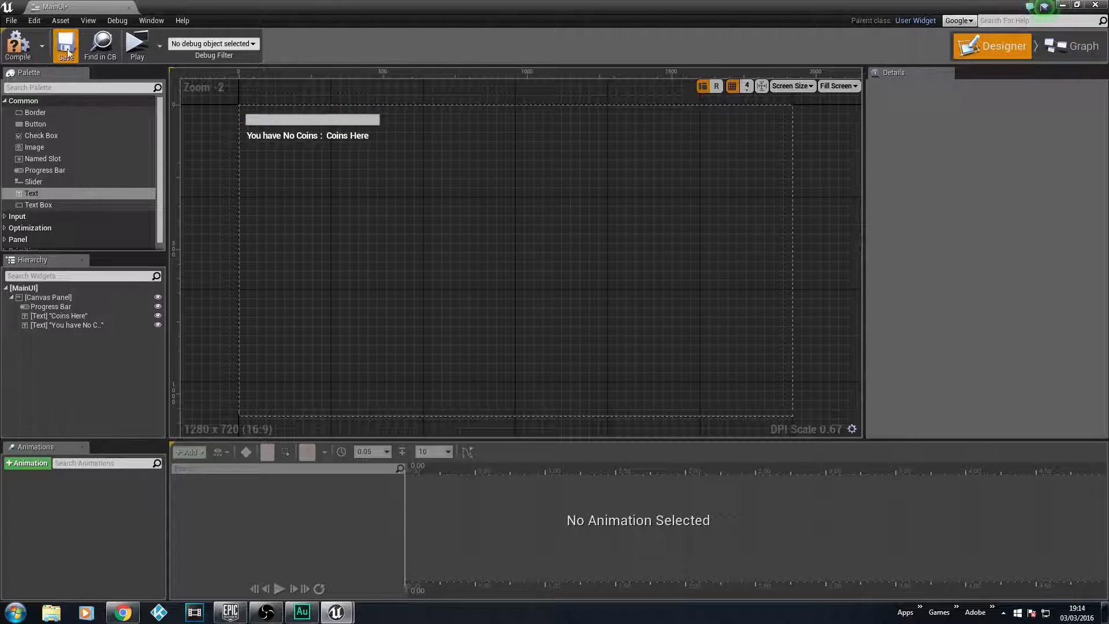
{"action": "left_click", "coordinate": [9, 55]}
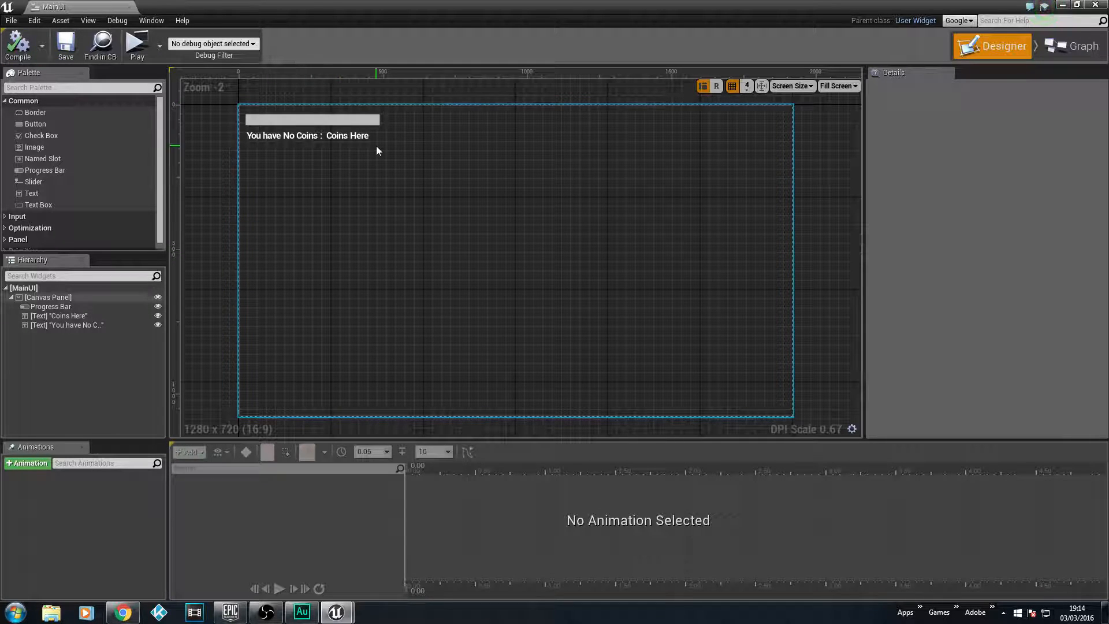
Step: Return to the level editor and open the 2DSideScrollerCharacter blueprint from the 2DSideScrollerBP Blueprints folder
{"action": "left_click", "coordinate": [1062, 5]}
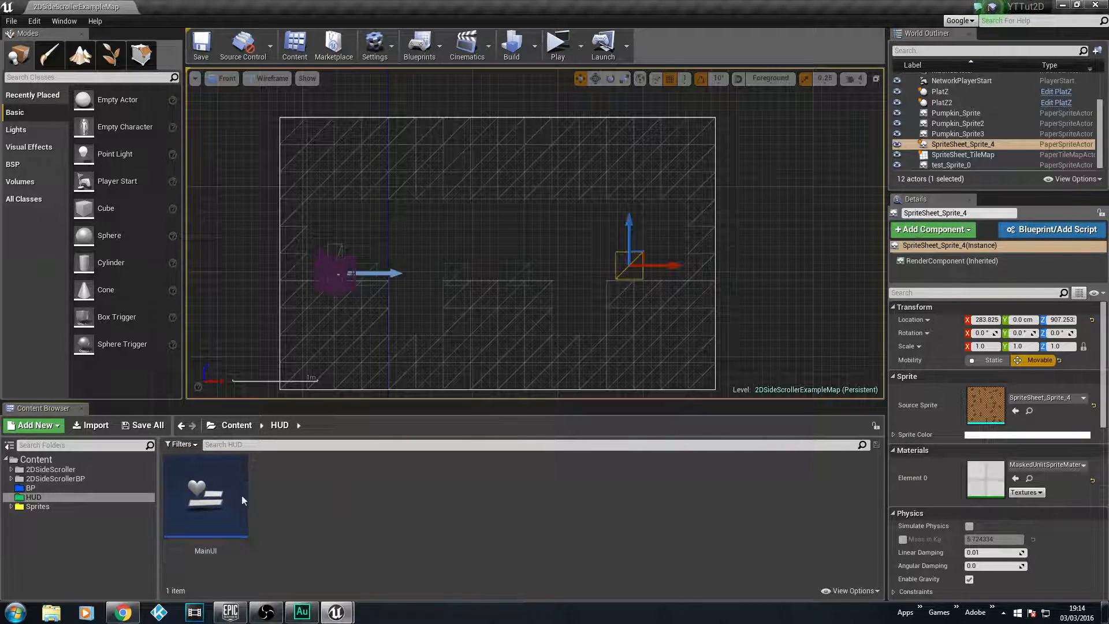
{"action": "left_click", "coordinate": [64, 479]}
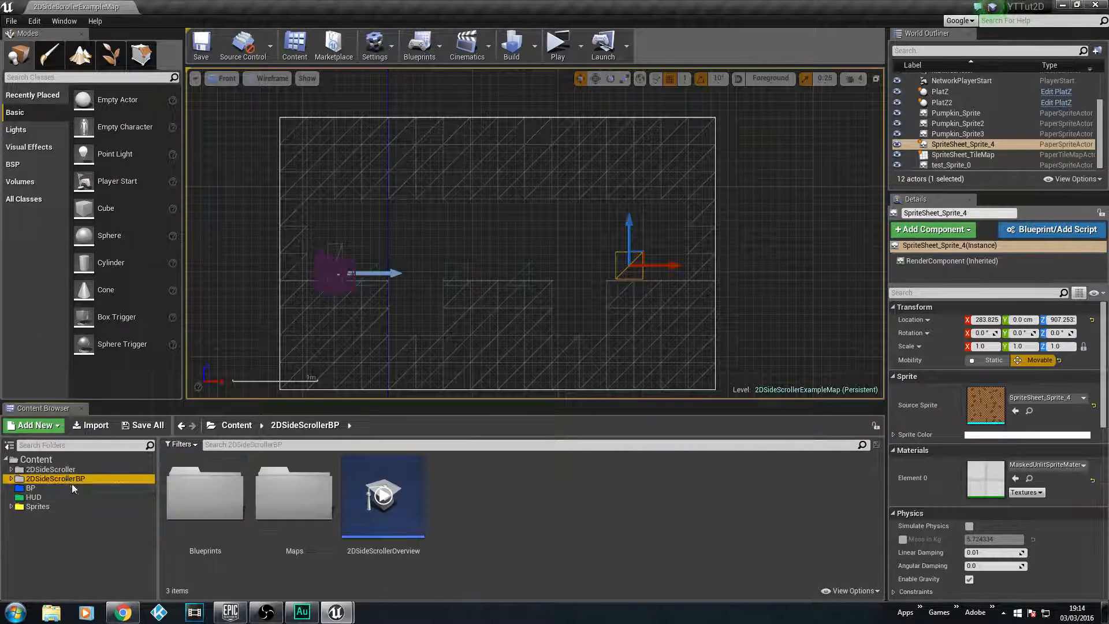
{"action": "left_click", "coordinate": [11, 478]}
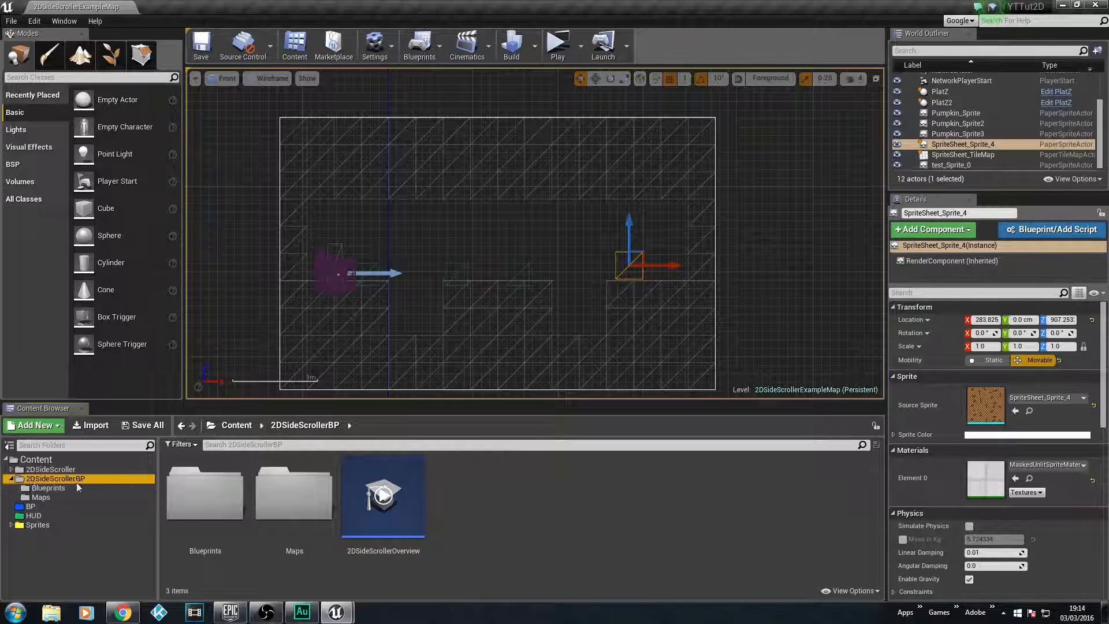
{"action": "left_click", "coordinate": [49, 489]}
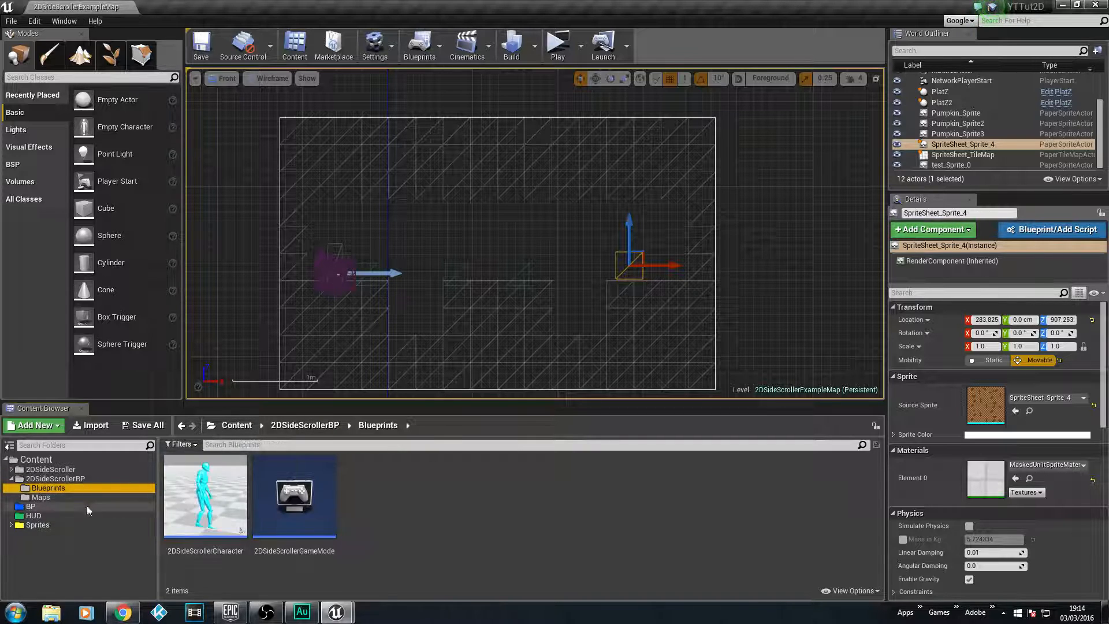
{"action": "double_click", "coordinate": [206, 500]}
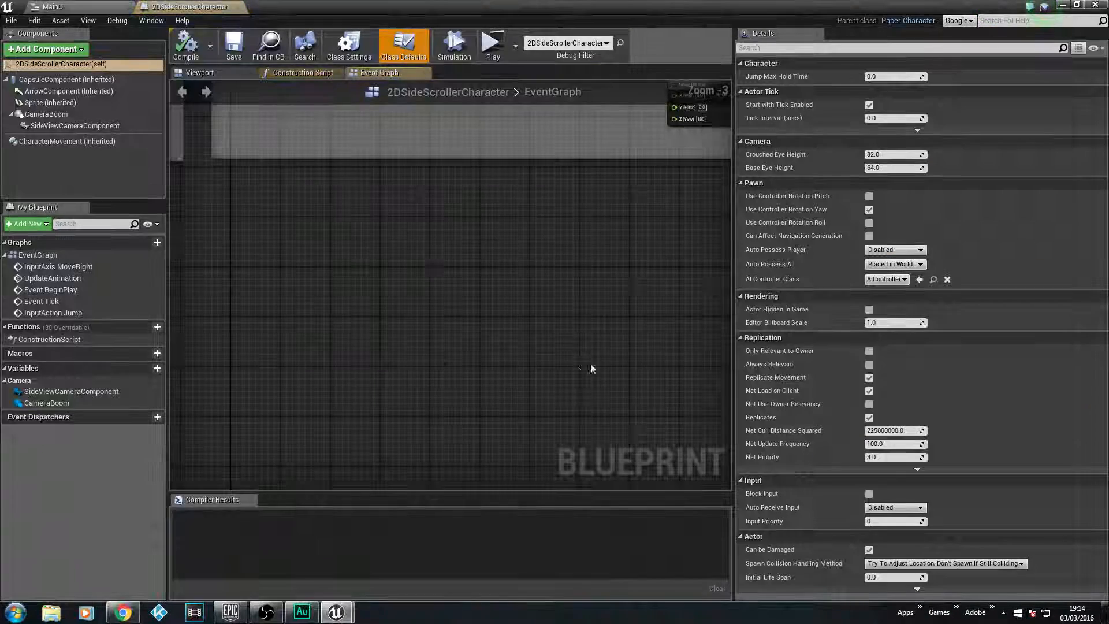
Step: Move the Event BeginPlay, Sprite and Set Is Replicated nodes together up and away from the Handle Animation group
{"action": "scroll", "coordinate": [494, 373], "scroll_direction": "up", "scroll_amount": 2}
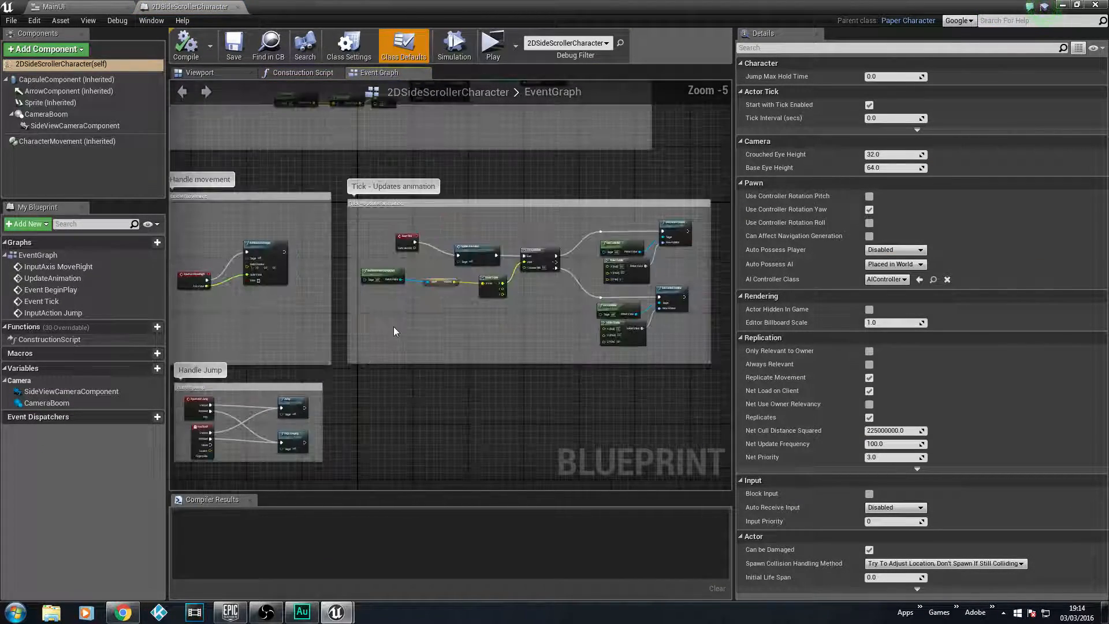
{"action": "right_click_drag", "start_coordinate": [249, 202], "coordinate": [413, 262]}
{"action": "right_click_drag", "start_coordinate": [500, 209], "coordinate": [429, 436]}
{"action": "scroll", "coordinate": [413, 329], "scroll_direction": "up", "scroll_amount": 4}
{"action": "right_click_drag", "start_coordinate": [381, 275], "coordinate": [421, 322]}
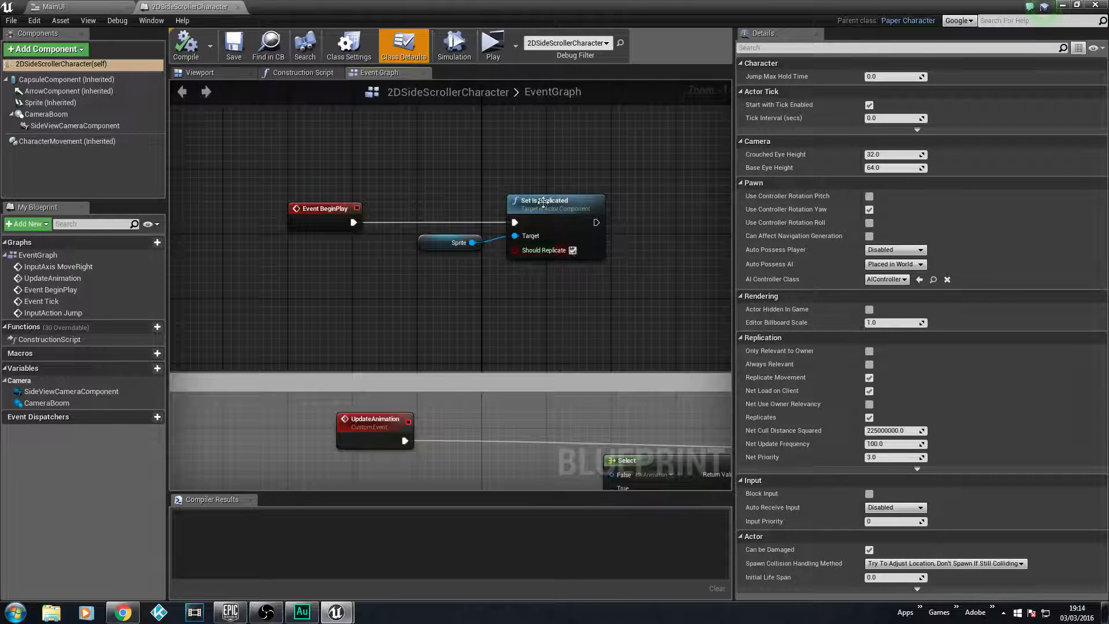
{"action": "right_click_drag", "start_coordinate": [546, 315], "coordinate": [484, 335]}
{"action": "right_click_drag", "start_coordinate": [548, 228], "coordinate": [482, 259]}
{"action": "right_click_drag", "start_coordinate": [338, 342], "coordinate": [406, 321]}
{"action": "left_click_drag", "start_coordinate": [287, 230], "coordinate": [579, 341]}
{"action": "left_click_drag", "start_coordinate": [311, 243], "coordinate": [248, 161]}
Step: Examine the event graph's animation, movement, tick and jump node groups and its overall layout
{"action": "right_click_drag", "start_coordinate": [396, 336], "coordinate": [587, 103]}
{"action": "scroll", "coordinate": [560, 144], "scroll_direction": "down", "scroll_amount": 3}
{"action": "right_click_drag", "start_coordinate": [540, 138], "coordinate": [383, 198]}
{"action": "scroll", "coordinate": [462, 356], "scroll_direction": "down", "scroll_amount": 1}
{"action": "right_click_drag", "start_coordinate": [462, 355], "coordinate": [401, 247]}
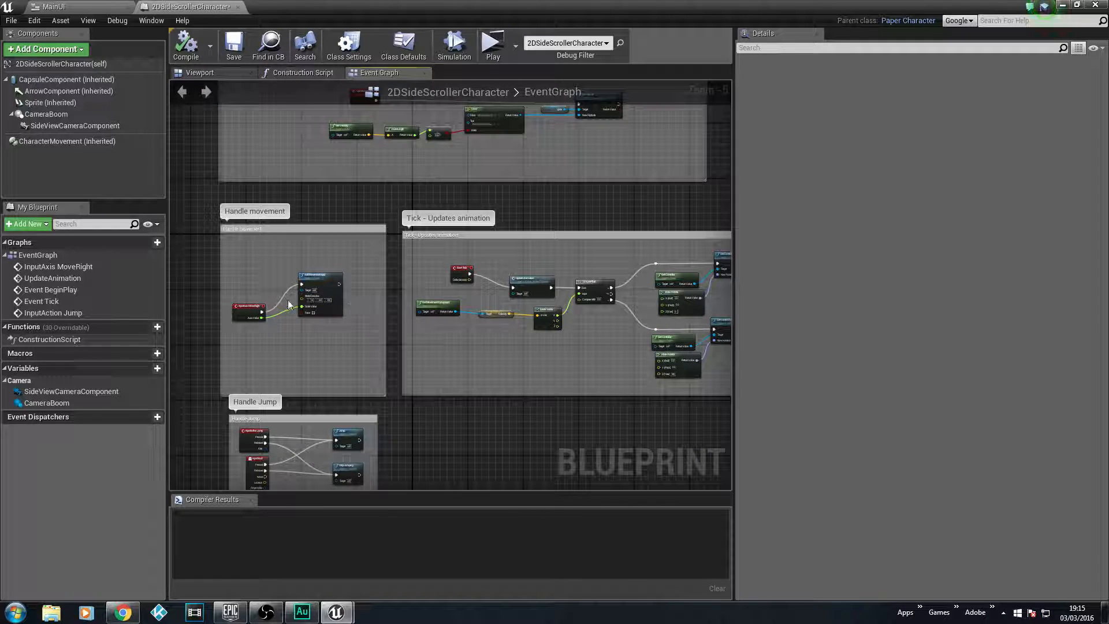
{"action": "right_click_drag", "start_coordinate": [390, 381], "coordinate": [375, 349]}
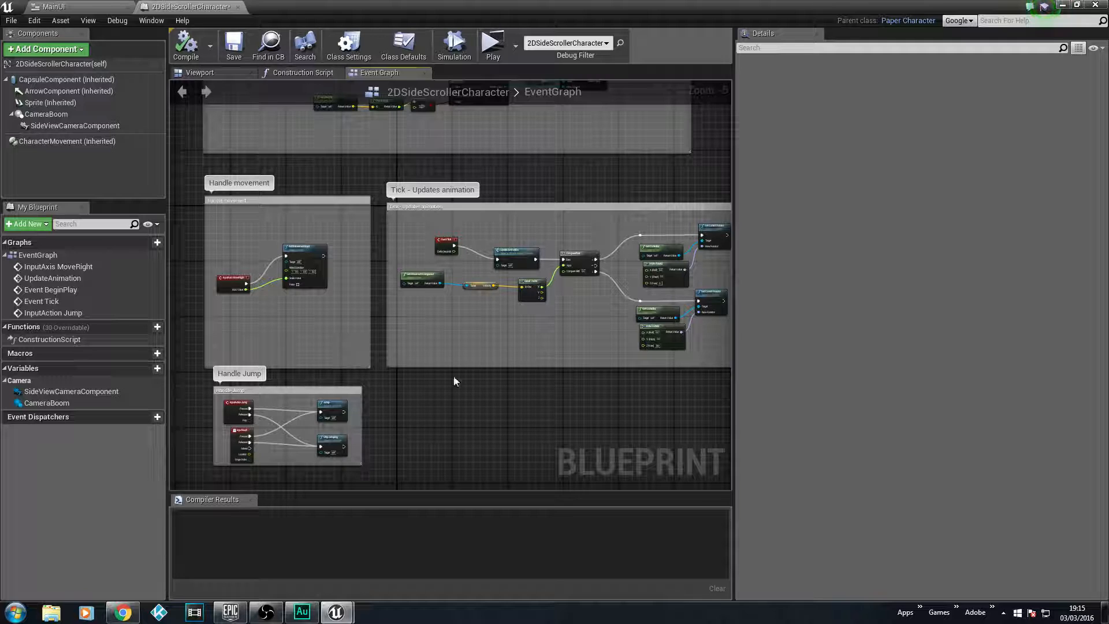
{"action": "scroll", "coordinate": [515, 354], "scroll_direction": "down", "scroll_amount": 7}
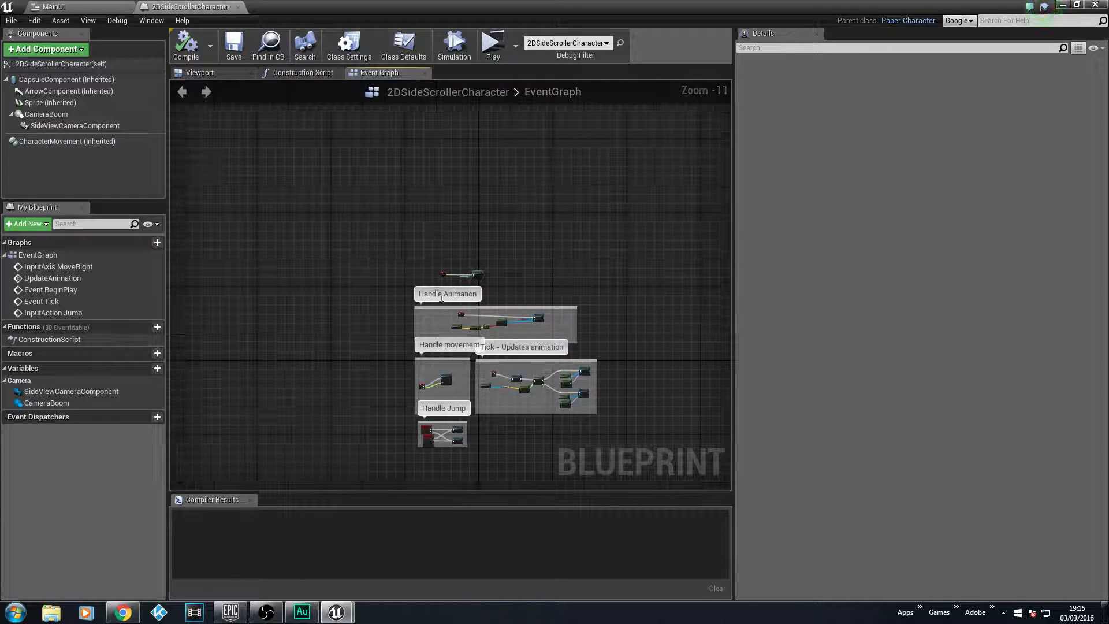
{"action": "right_click_drag", "start_coordinate": [553, 363], "coordinate": [572, 292]}
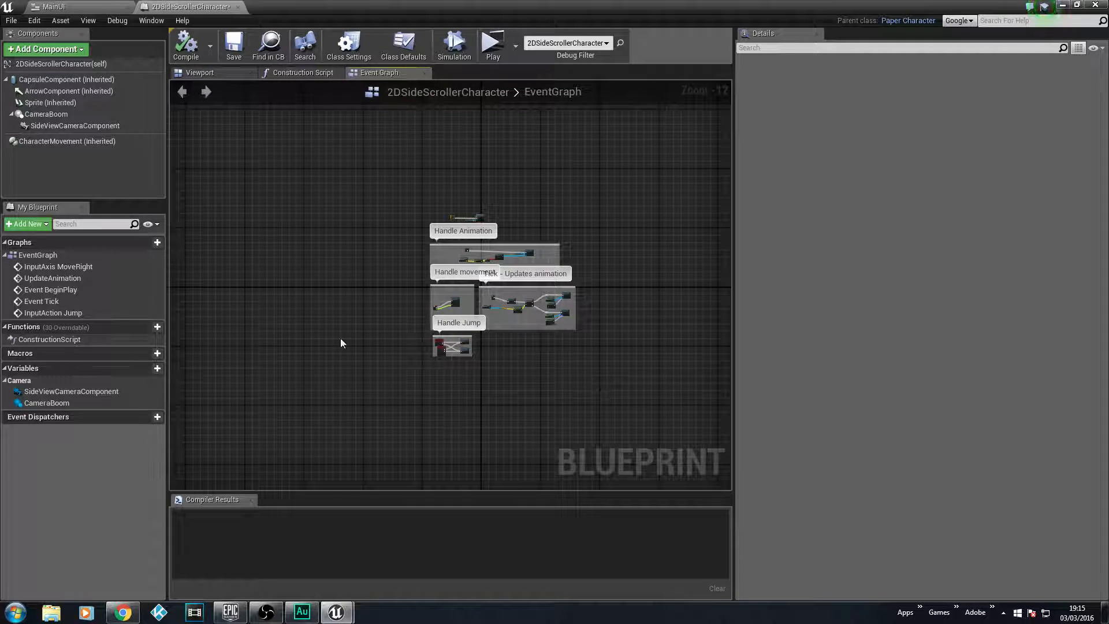
Step: Shift the BeginPlay node chain left, and move Event BeginPlay farther from Set Is Replicated to make room between them
{"action": "scroll", "coordinate": [507, 238], "scroll_direction": "up", "scroll_amount": 10}
{"action": "right_click_drag", "start_coordinate": [400, 202], "coordinate": [604, 353]}
{"action": "right_click_drag", "start_coordinate": [470, 327], "coordinate": [546, 362]}
{"action": "right_click_drag", "start_coordinate": [471, 357], "coordinate": [378, 355]}
{"action": "left_click_drag", "start_coordinate": [307, 260], "coordinate": [238, 259]}
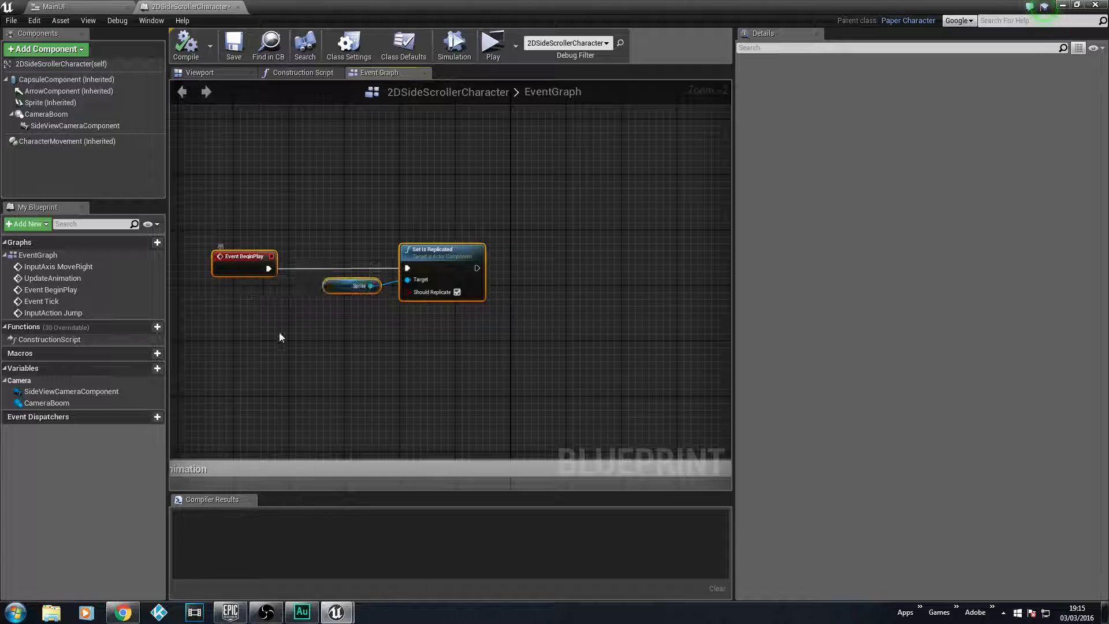
{"action": "left_click", "coordinate": [278, 332]}
{"action": "right_click_drag", "start_coordinate": [242, 330], "coordinate": [345, 340]}
{"action": "left_click_drag", "start_coordinate": [344, 269], "coordinate": [252, 275]}
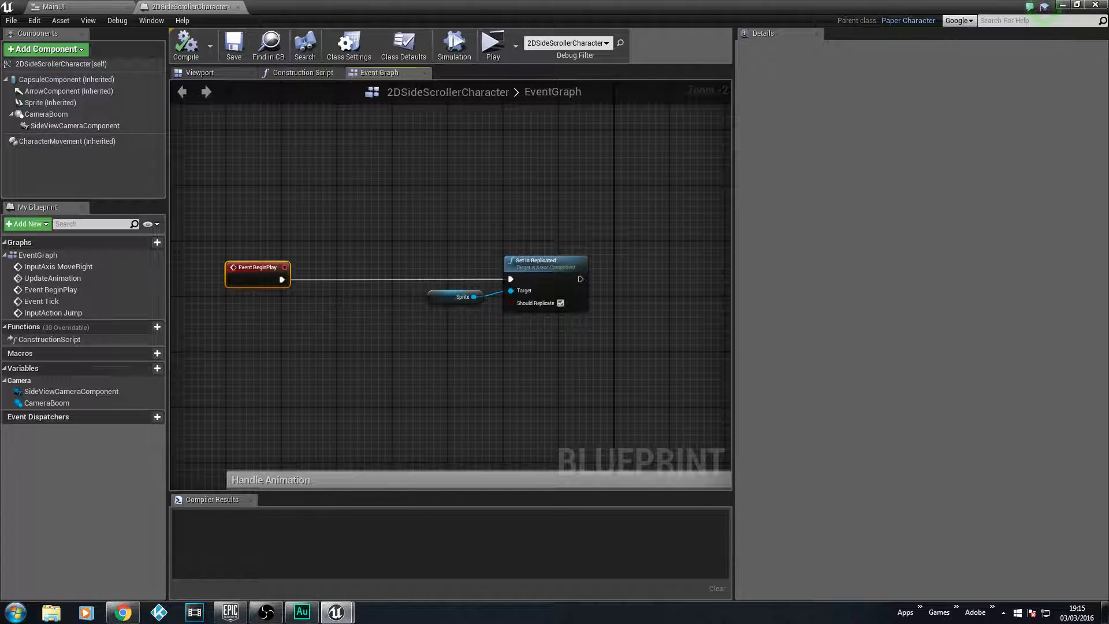
{"action": "right_click_drag", "start_coordinate": [391, 331], "coordinate": [476, 328]}
{"action": "left_click", "coordinate": [447, 307]}
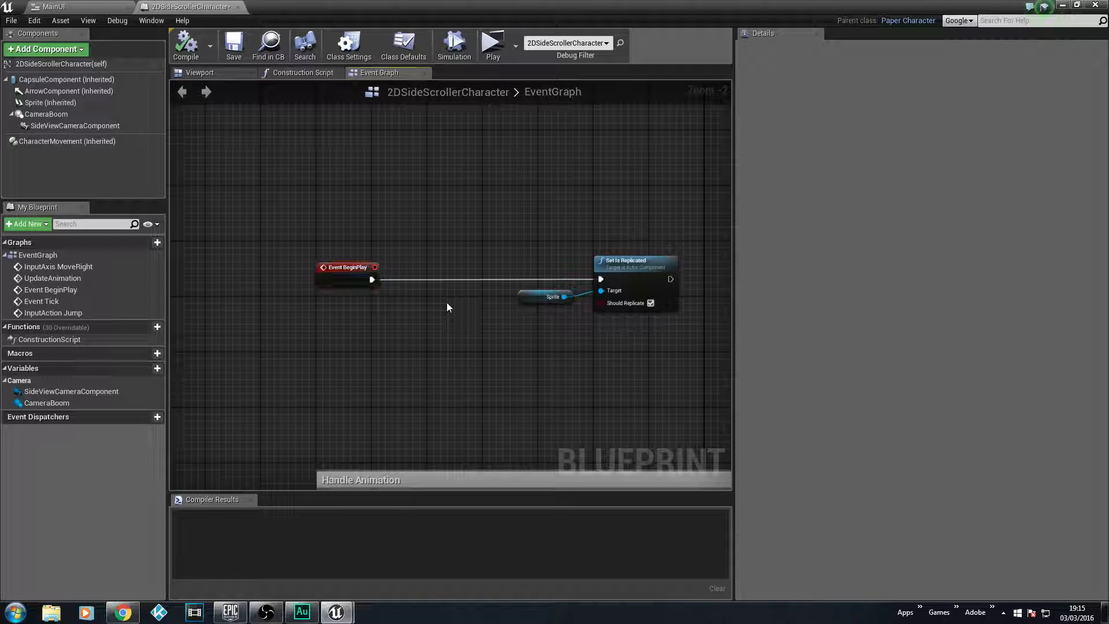
Step: Insert a Sequence node after Event BeginPlay in place of the direct link, with Then 1 wired to Set Is Replicated
{"action": "left_click", "coordinate": [370, 280], "text": "alt"}
{"action": "left_click_drag", "start_coordinate": [370, 280], "coordinate": [423, 290]}
{"action": "type", "text": "SEQUENCE"}
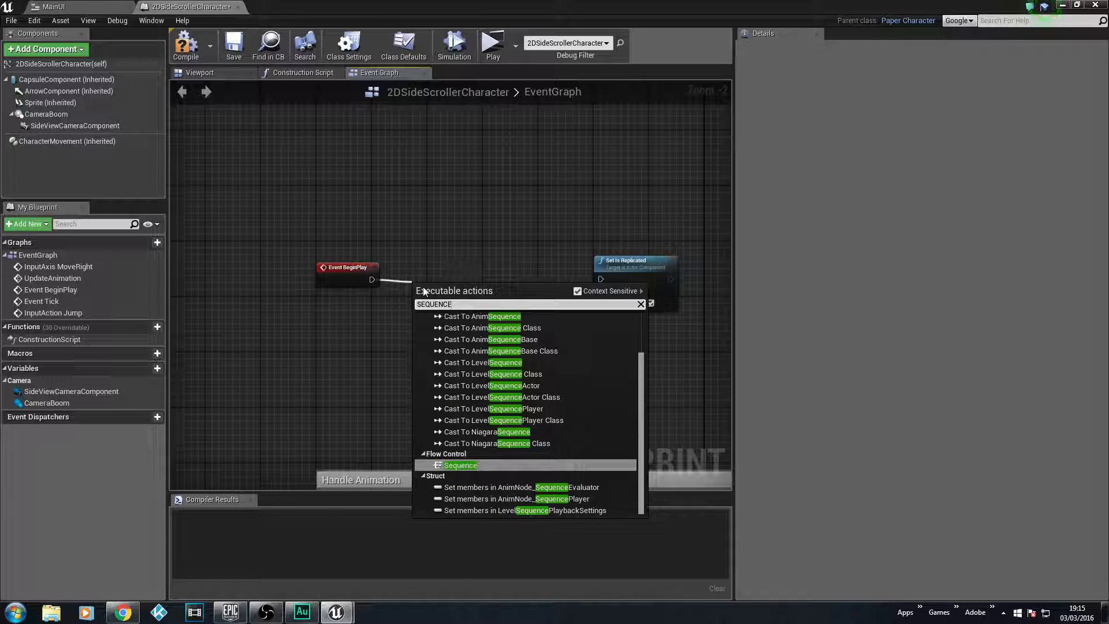
{"action": "key", "text": "Return"}
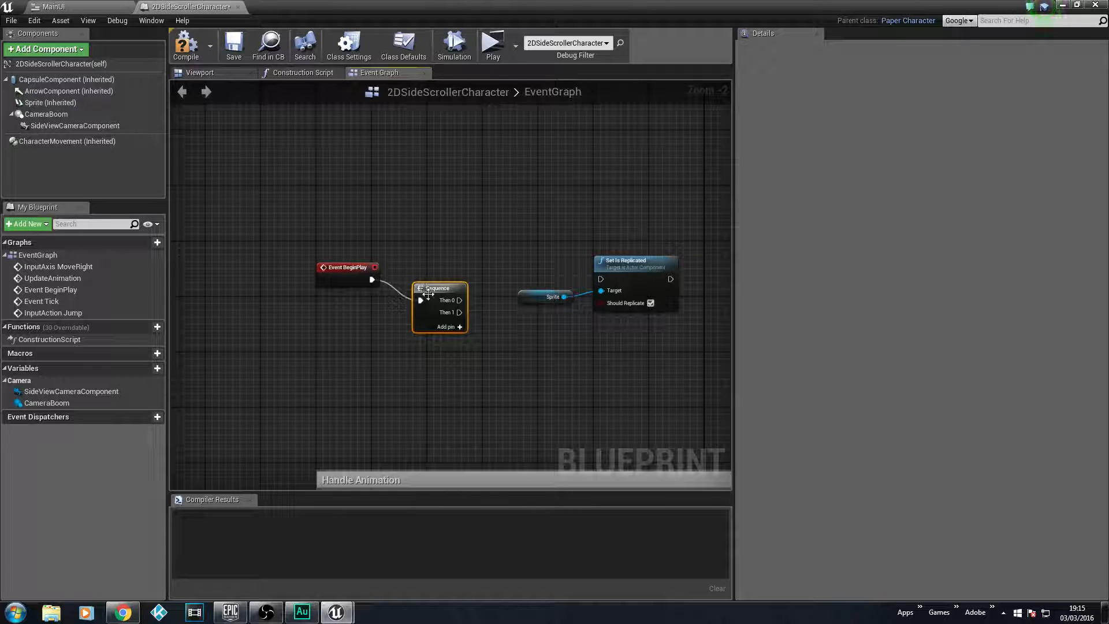
{"action": "left_click_drag", "start_coordinate": [452, 291], "coordinate": [603, 286]}
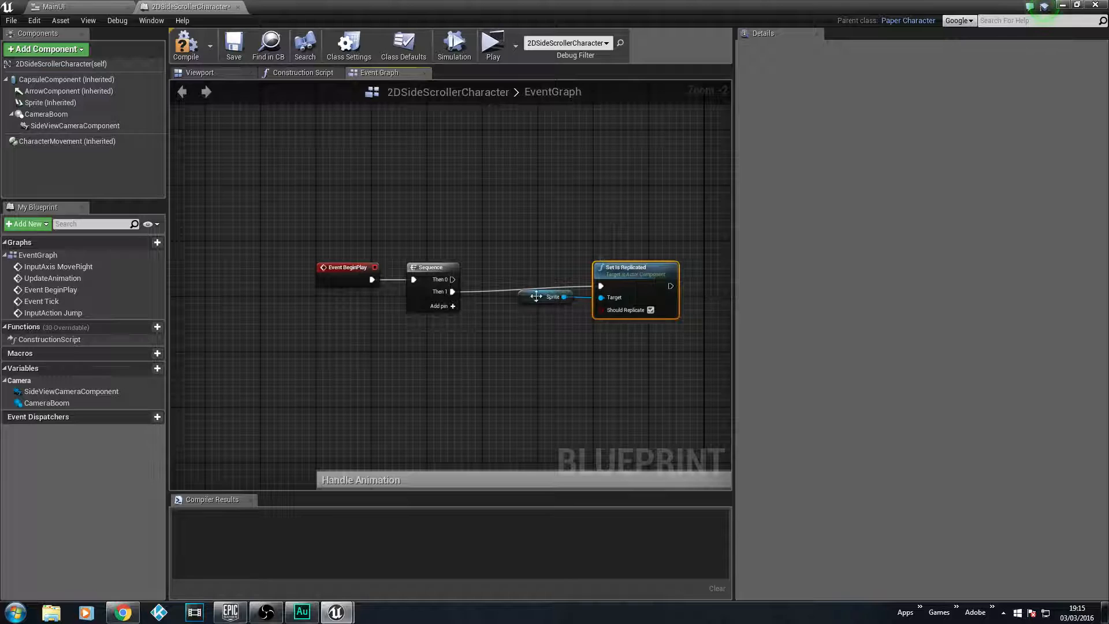
Step: Lower the Sprite and Set Is Replicated nodes slightly so they line up with the Sequence node's Then 1 output
{"action": "left_click", "coordinate": [529, 309]}
{"action": "left_click_drag", "start_coordinate": [529, 309], "coordinate": [529, 316]}
{"action": "left_click_drag", "start_coordinate": [623, 266], "coordinate": [623, 272]}
{"action": "left_click", "coordinate": [560, 252]}
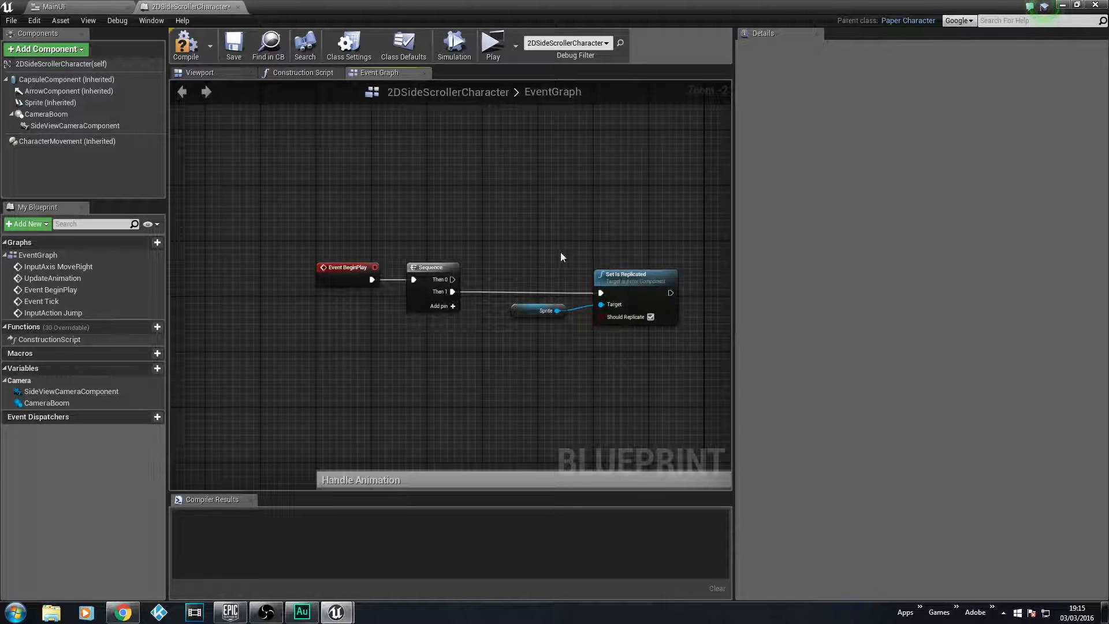
Step: Pull a new execution link from the Sequence node's Then 0 output to the empty space above Set Is Replicated
{"action": "right_click_drag", "start_coordinate": [523, 250], "coordinate": [463, 275]}
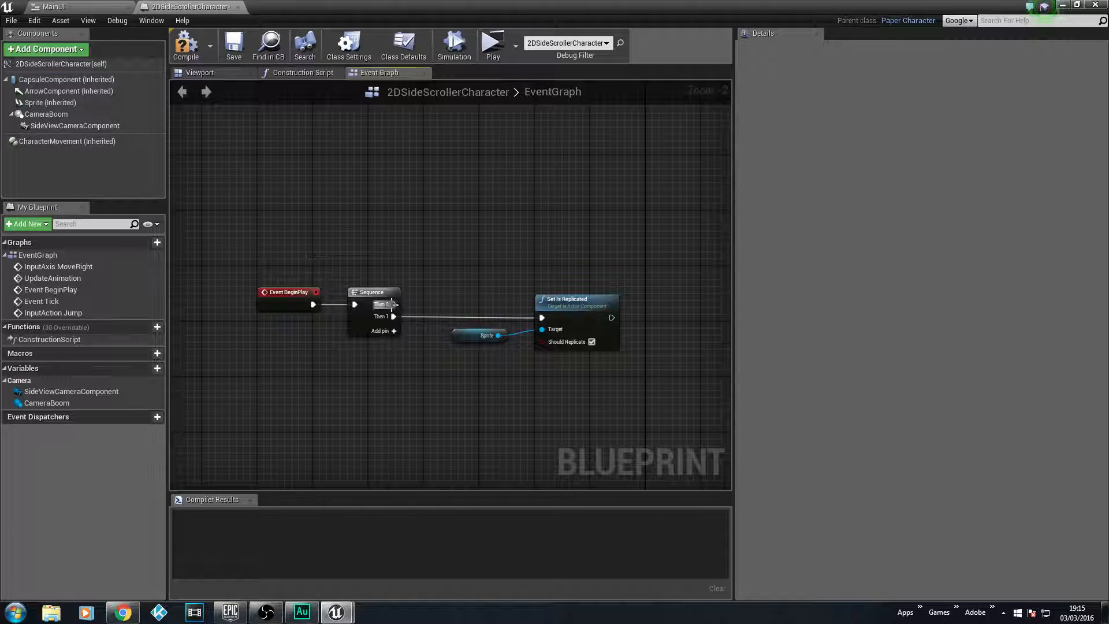
{"action": "left_click_drag", "start_coordinate": [393, 304], "coordinate": [466, 173]}
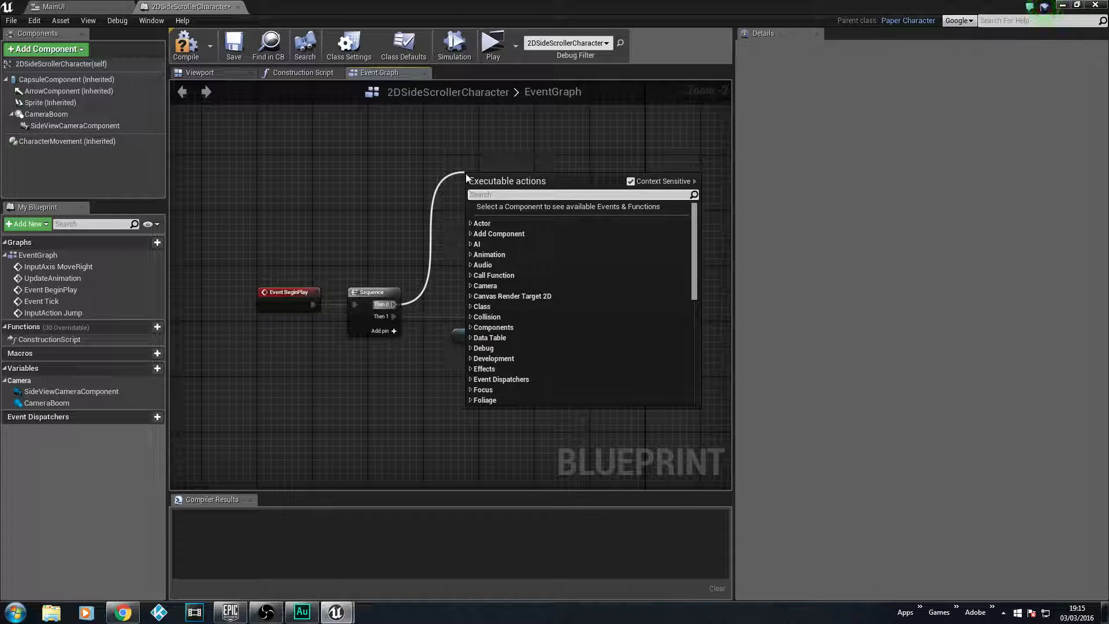
{"action": "type", "text": "ADD WI"}
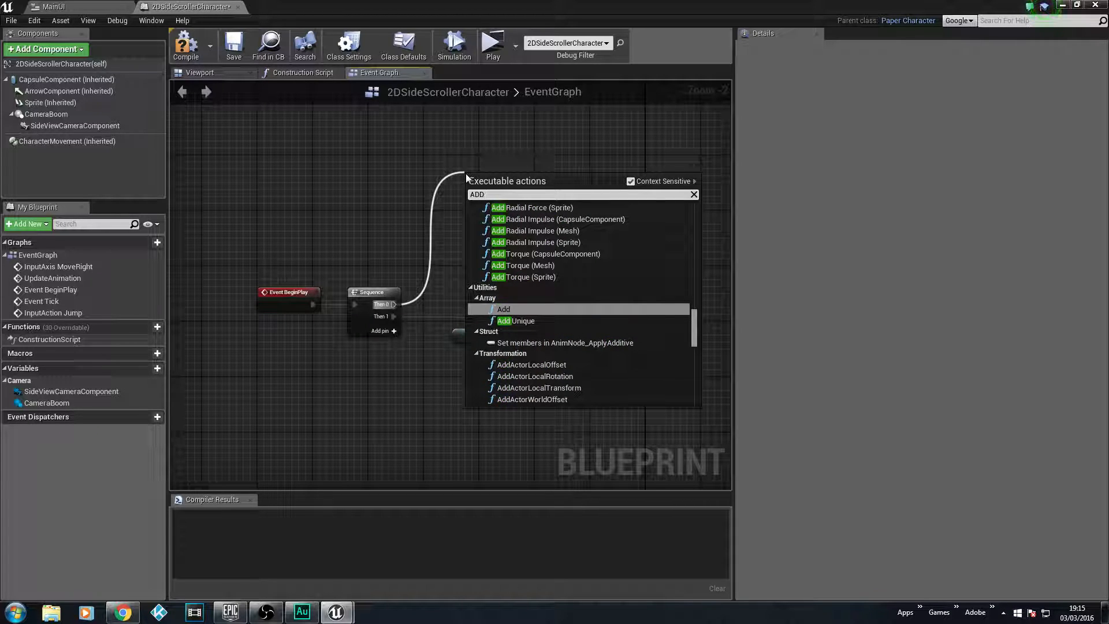
{"action": "type", "text": "DGET"}
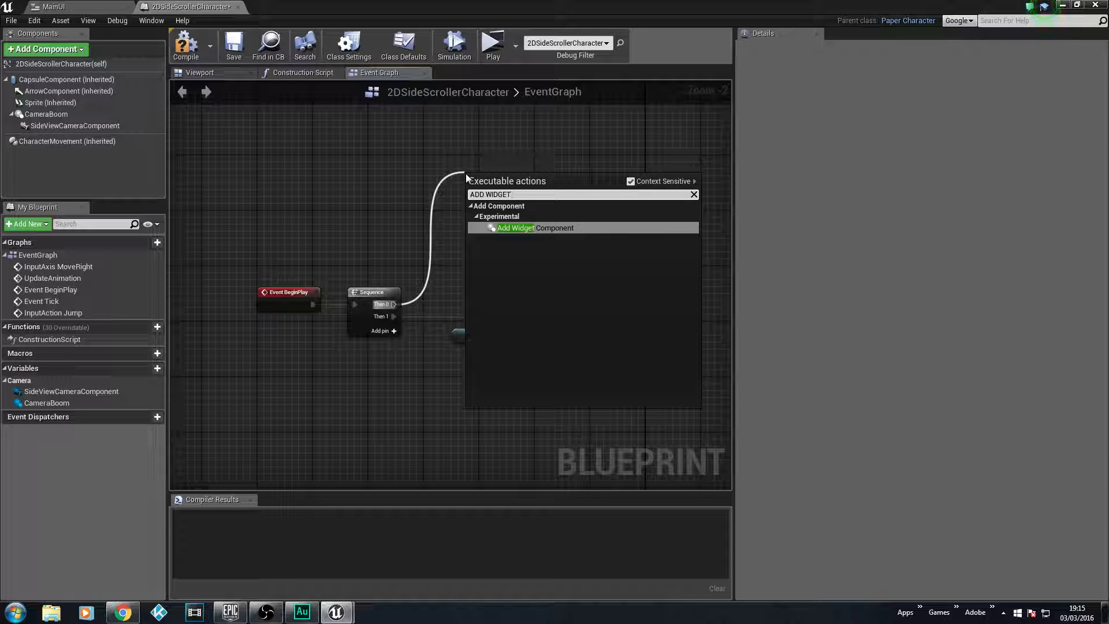
{"action": "key", "text": "BackSpace"}
{"action": "key", "text": "BackSpace"}
{"action": "key", "text": "BackSpace"}
{"action": "key", "text": "BackSpace"}
{"action": "key", "text": "BackSpace"}
{"action": "key", "text": "BackSpace"}
{"action": "key", "text": "BackSpace"}
{"action": "key", "text": "BackSpace"}
{"action": "key", "text": "BackSpace"}
{"action": "key", "text": "BackSpace"}
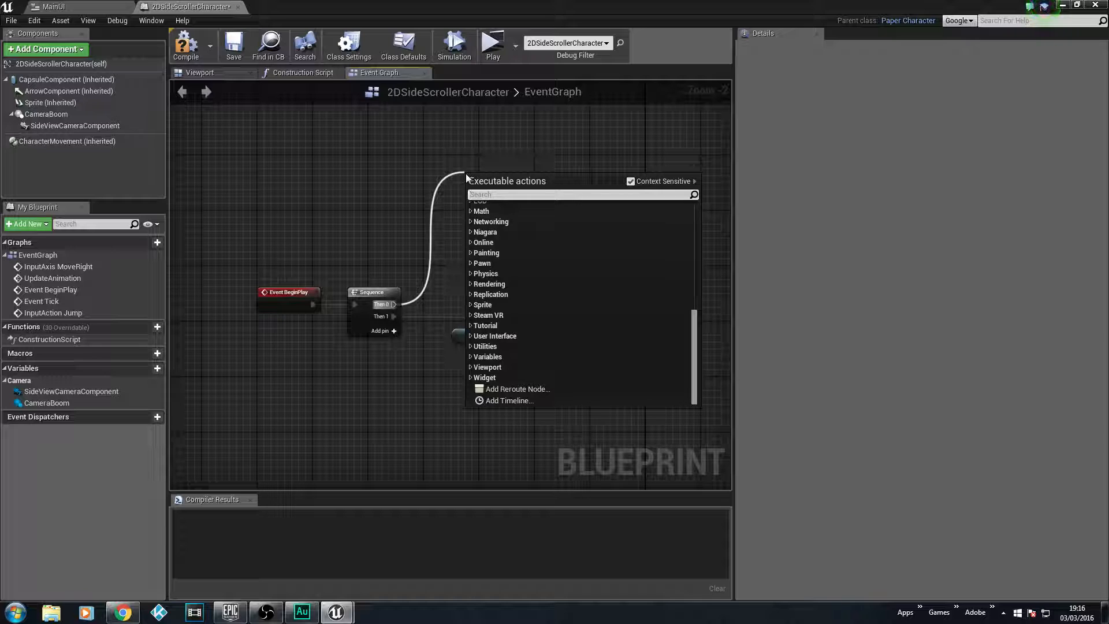
Step: Find the widget actions and add a Create Widget node on the Then 0 link, placed above the Set Is Replicated chain
{"action": "type", "text": "widget"}
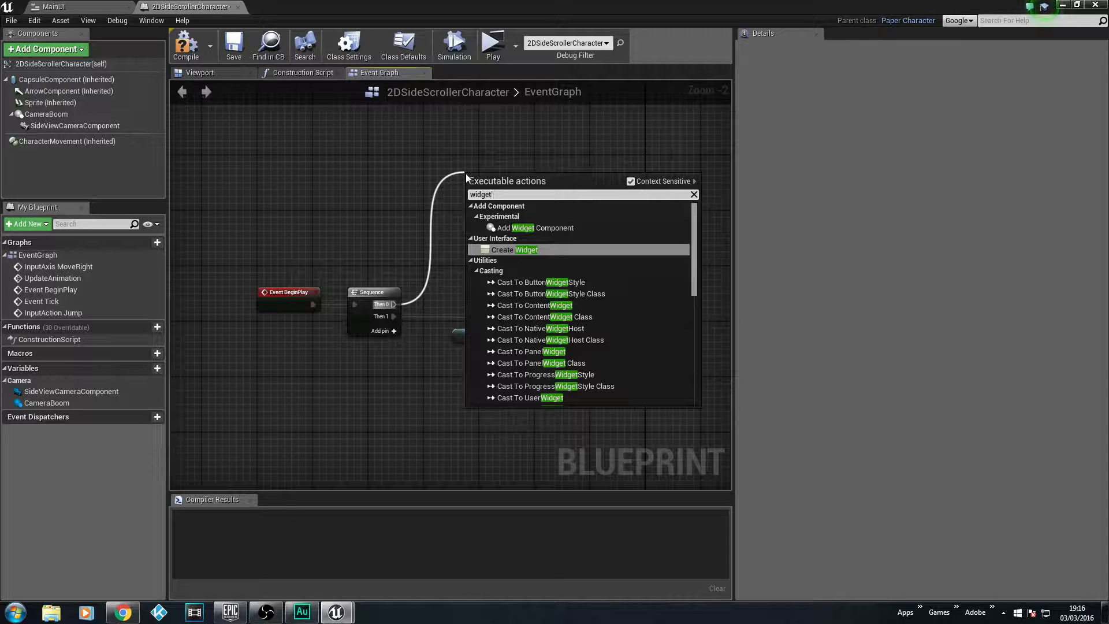
{"action": "scroll", "coordinate": [574, 313], "scroll_direction": "down", "scroll_amount": 5}
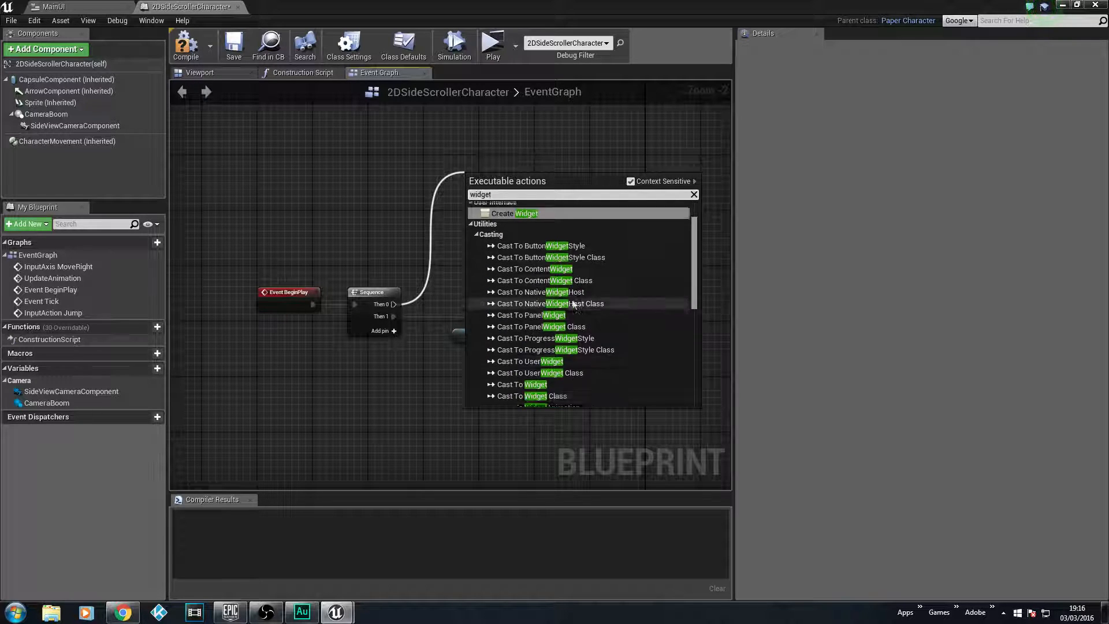
{"action": "scroll", "coordinate": [575, 315], "scroll_direction": "down", "scroll_amount": 3}
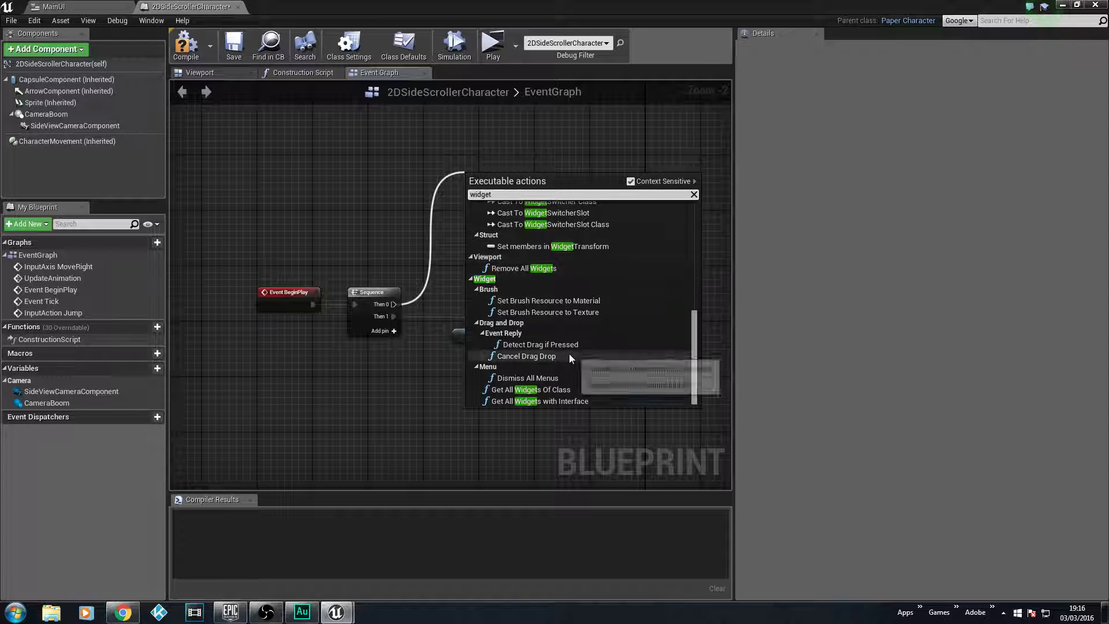
{"action": "left_click_drag", "start_coordinate": [696, 354], "coordinate": [693, 248]}
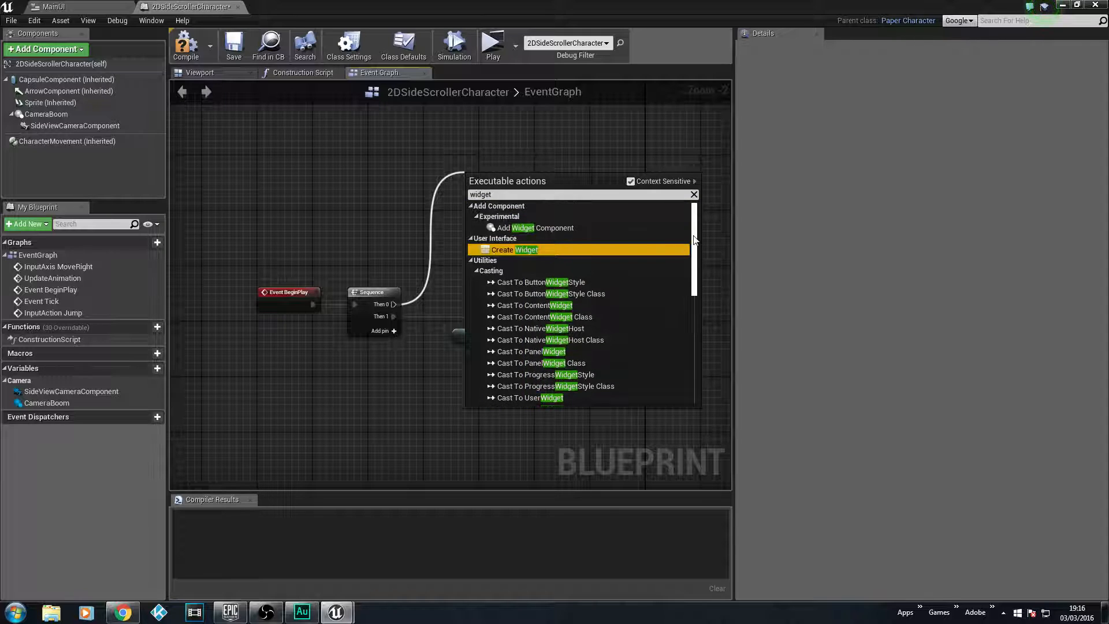
{"action": "left_click", "coordinate": [521, 251]}
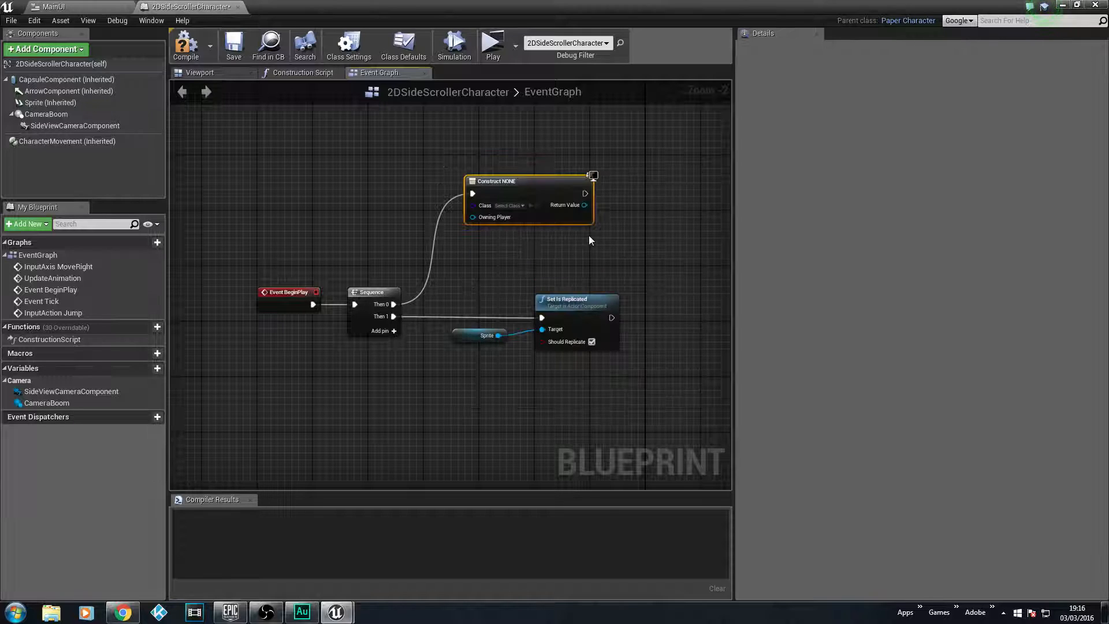
{"action": "left_click_drag", "start_coordinate": [515, 184], "coordinate": [496, 192]}
Step: Set the widget creation node's class to MainUI, and compile and save the character blueprint
{"action": "scroll", "coordinate": [488, 292], "scroll_direction": "up", "scroll_amount": 2}
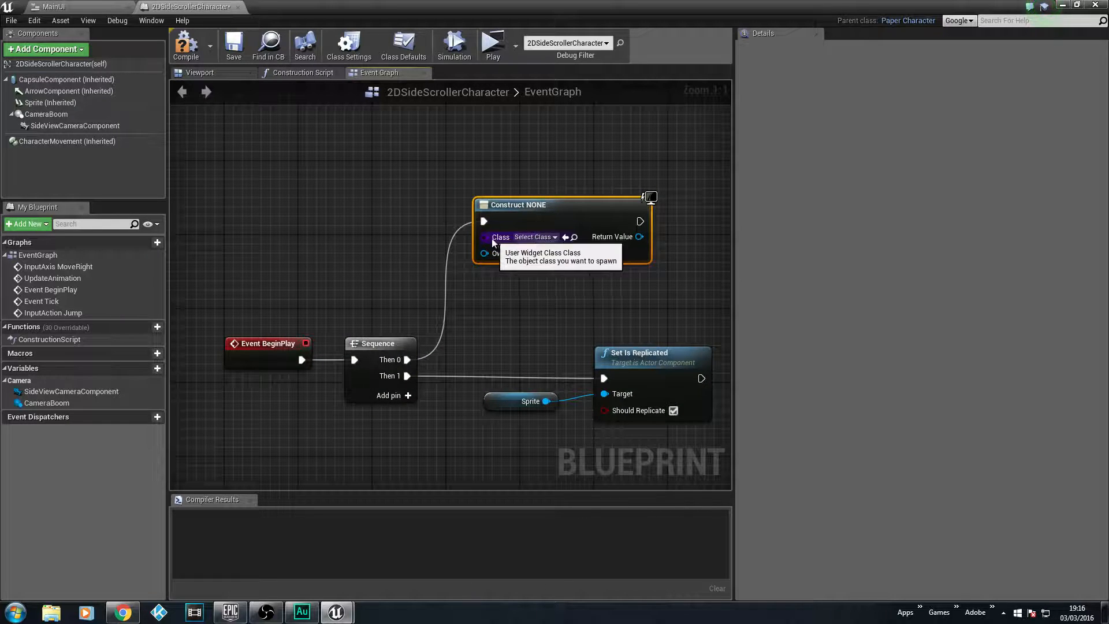
{"action": "left_click", "coordinate": [554, 237]}
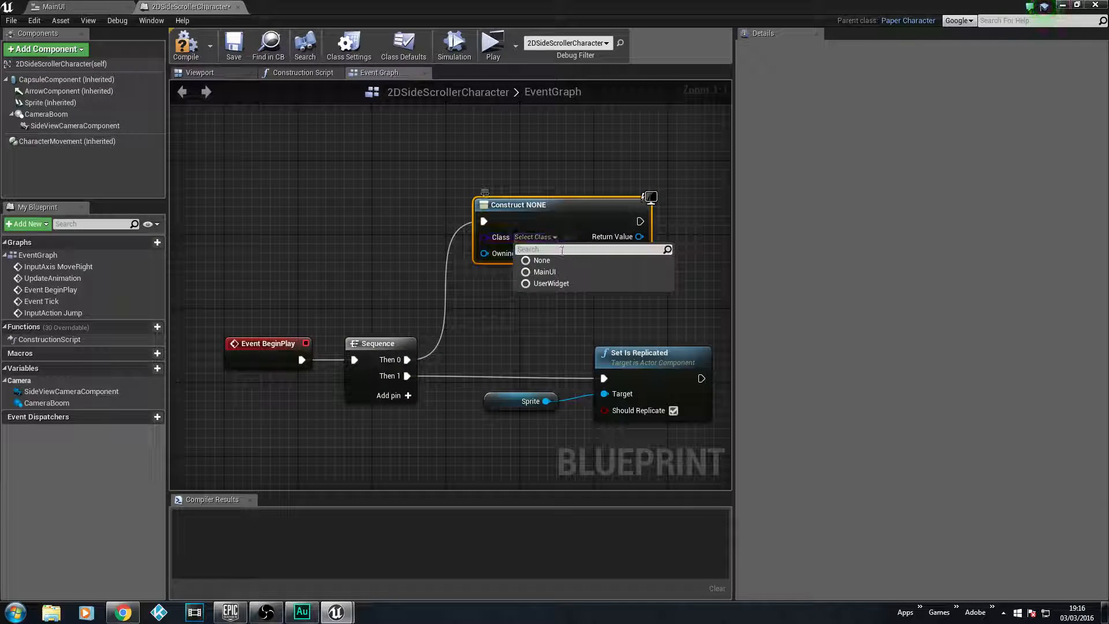
{"action": "left_click", "coordinate": [545, 271]}
{"action": "right_click_drag", "start_coordinate": [538, 221], "coordinate": [496, 209]}
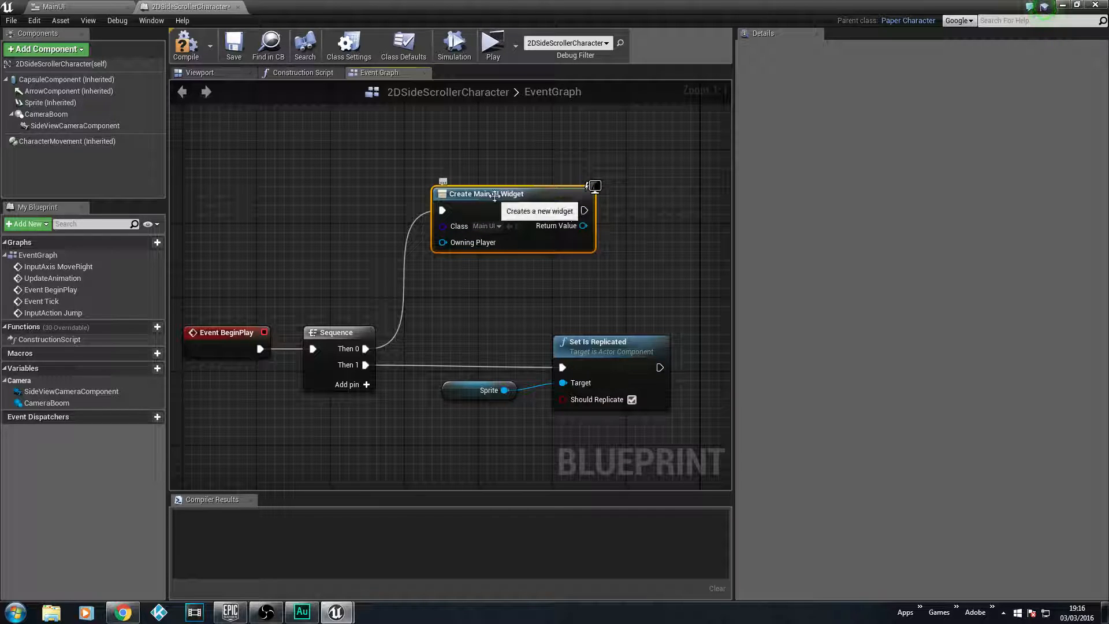
{"action": "left_click", "coordinate": [185, 46]}
{"action": "left_click", "coordinate": [234, 46]}
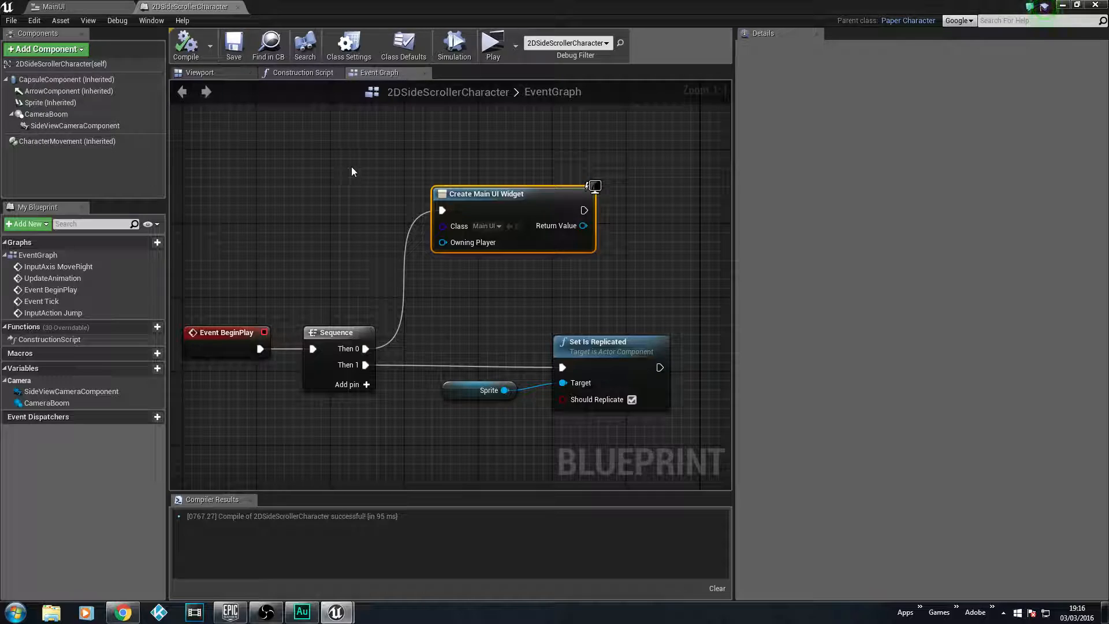
Step: Play-test the level by running and jumping with the character to check for the HUD, and end the preview
{"action": "key", "text": "alt+p"}
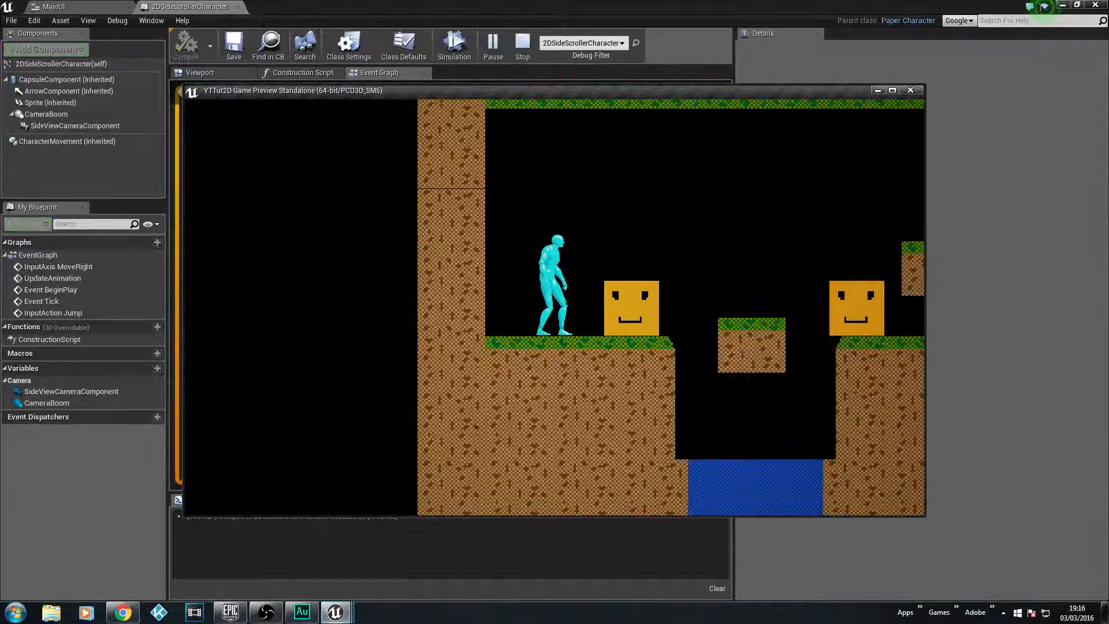
{"action": "key", "text": "d"}
{"action": "key", "text": "space"}
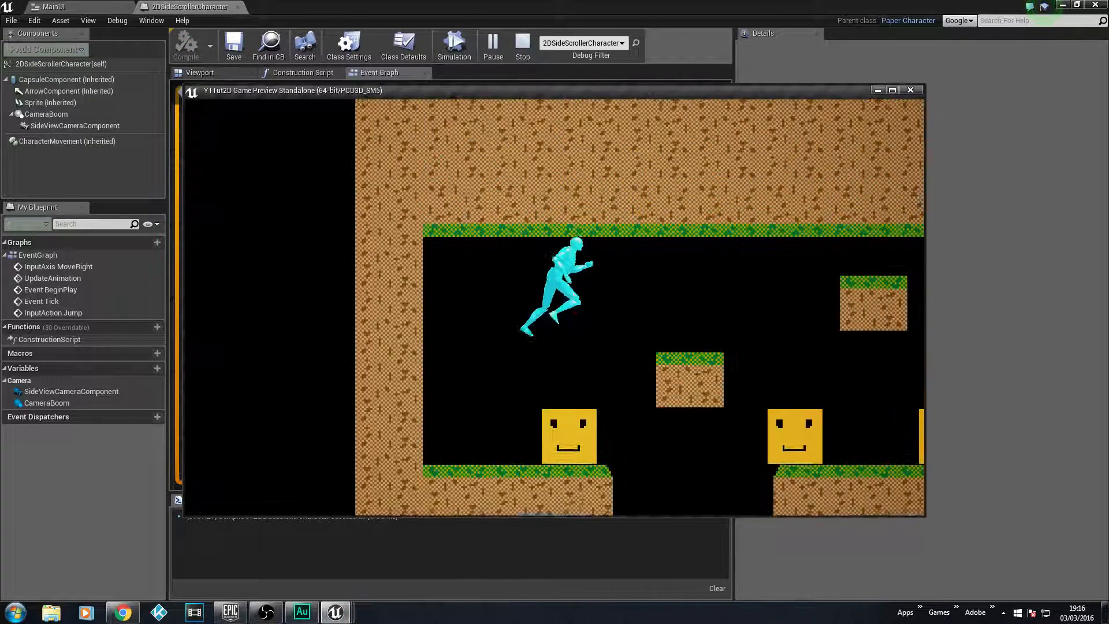
{"action": "key", "text": "a"}
{"action": "key", "text": "d"}
{"action": "key", "text": "space"}
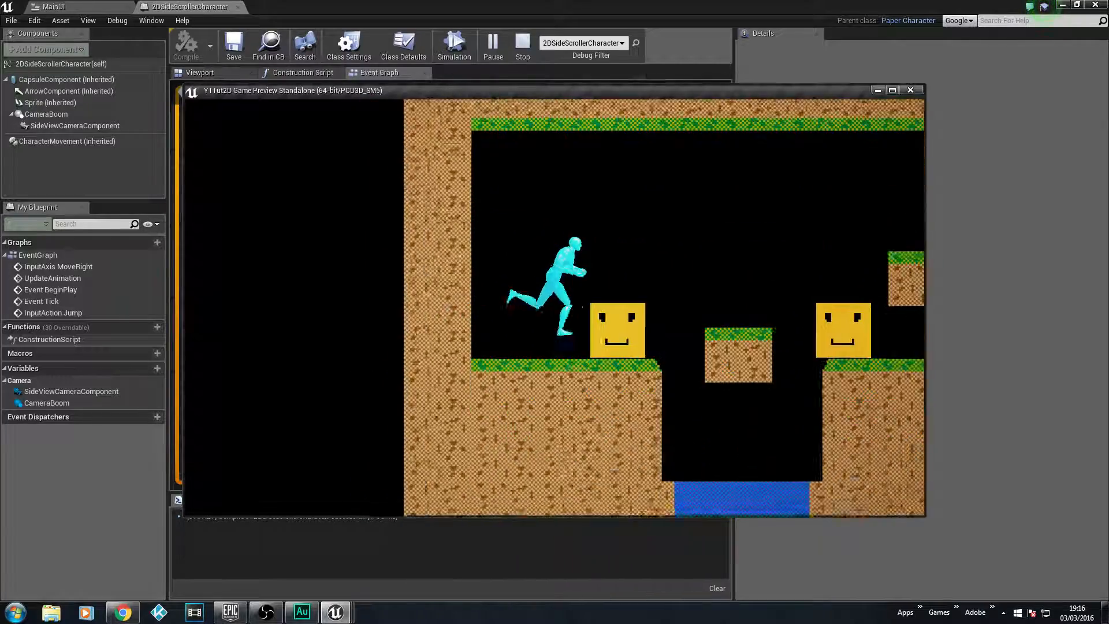
{"action": "key", "text": "a"}
{"action": "key", "text": "d"}
{"action": "key", "text": "space"}
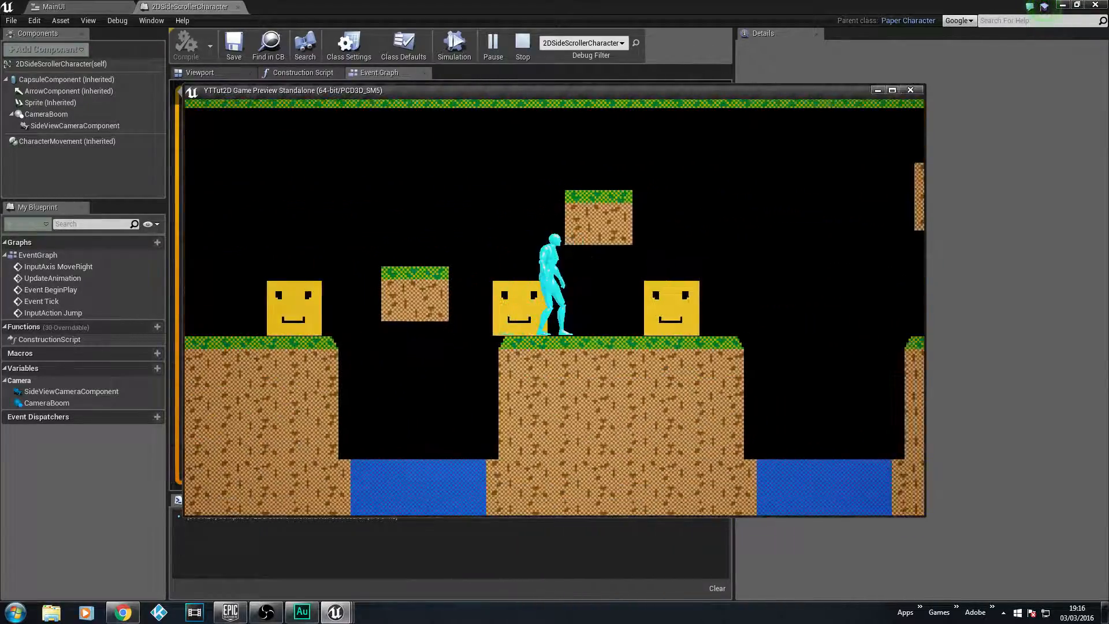
{"action": "key", "text": "space"}
{"action": "key", "text": "d"}
{"action": "key", "text": "Escape"}
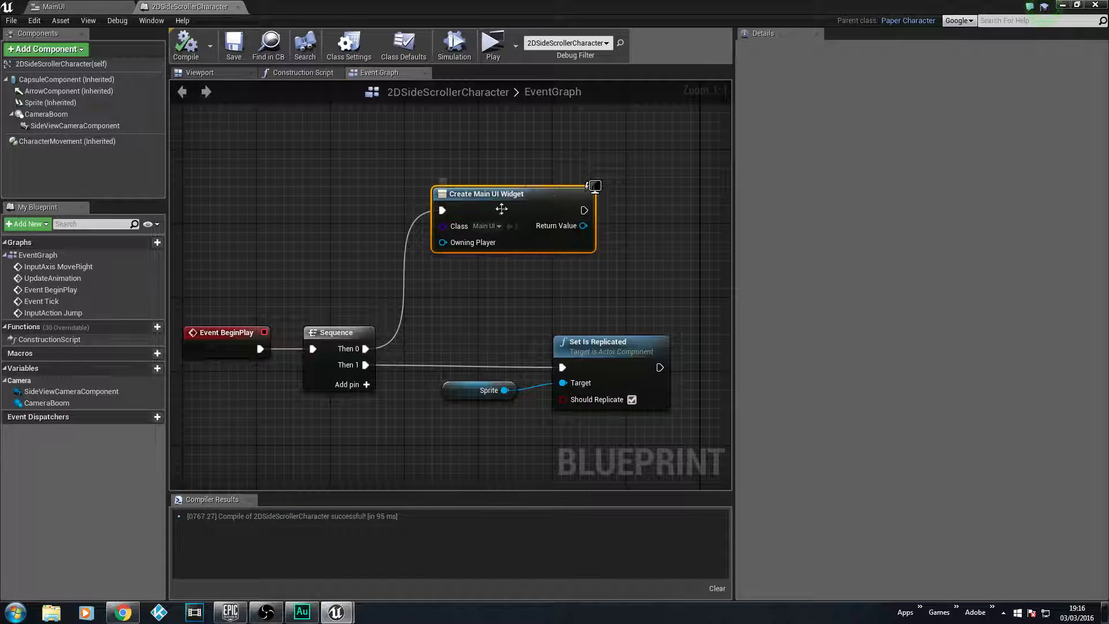
Step: Add an Add to Viewport node after Create Main UI Widget, line it up with that node, and compile the blueprint
{"action": "right_click_drag", "start_coordinate": [600, 259], "coordinate": [487, 275]}
{"action": "left_click_drag", "start_coordinate": [473, 253], "coordinate": [587, 256]}
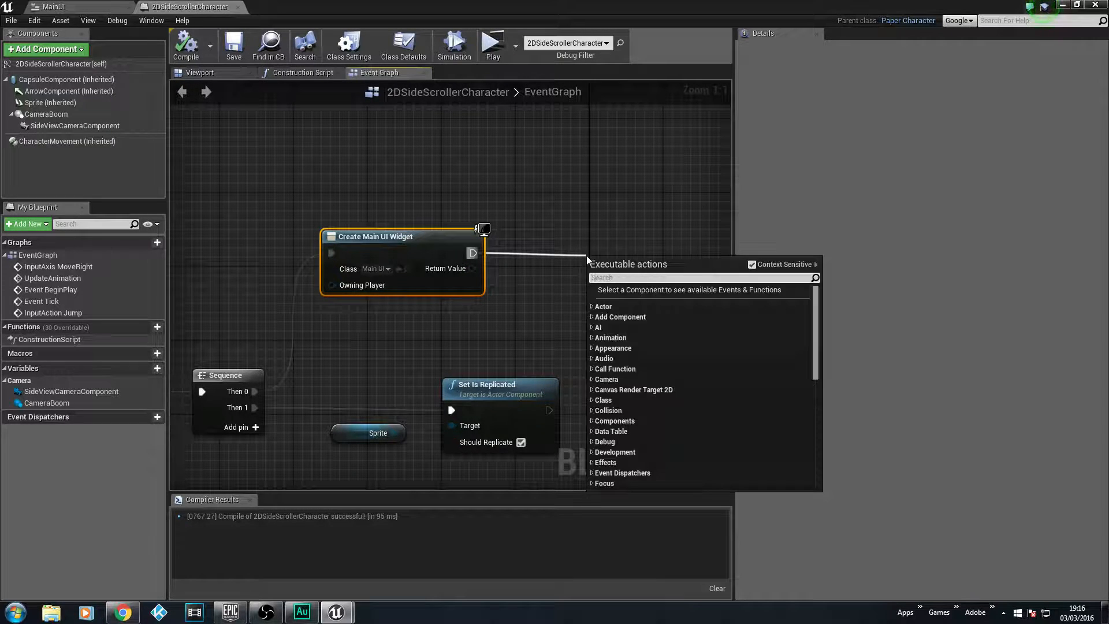
{"action": "type", "text": "add"}
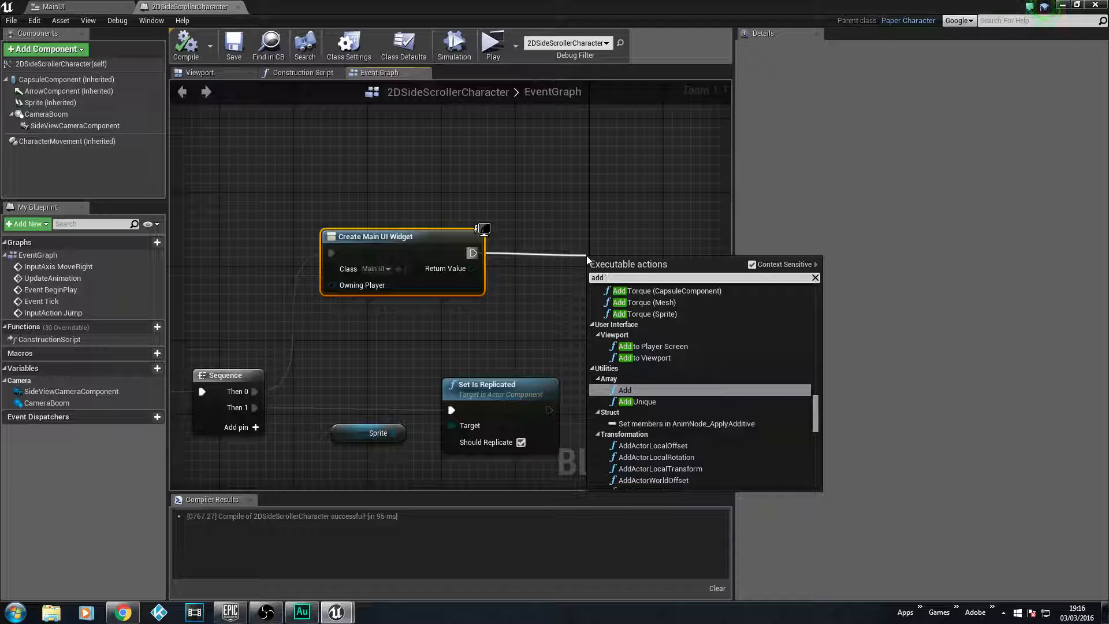
{"action": "left_click", "coordinate": [653, 356]}
{"action": "left_click_drag", "start_coordinate": [629, 272], "coordinate": [616, 234]}
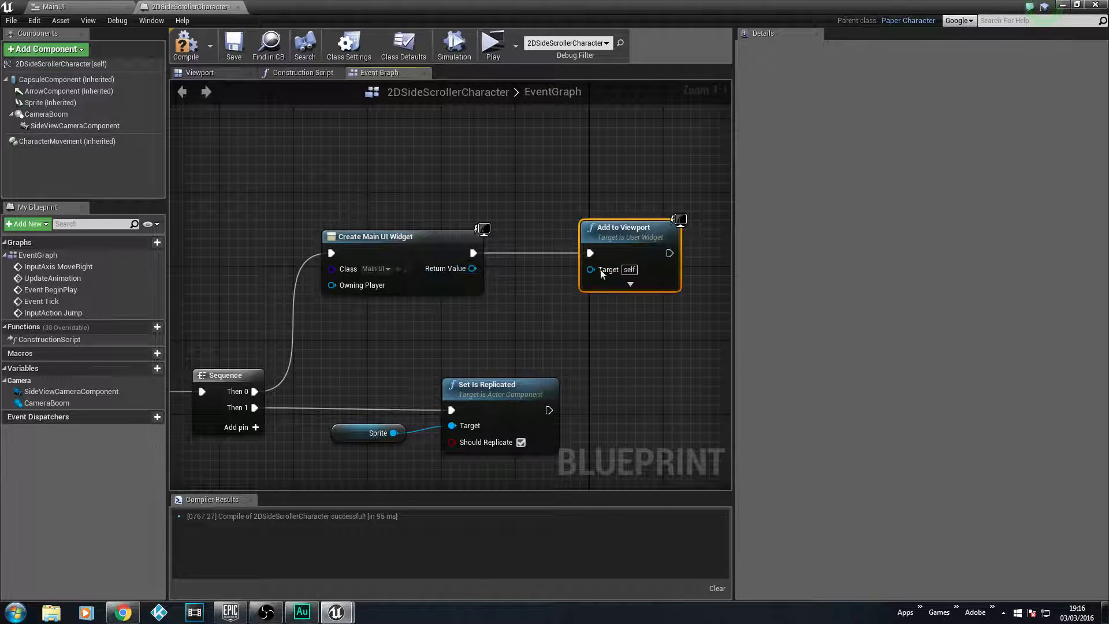
{"action": "left_click", "coordinate": [190, 47]}
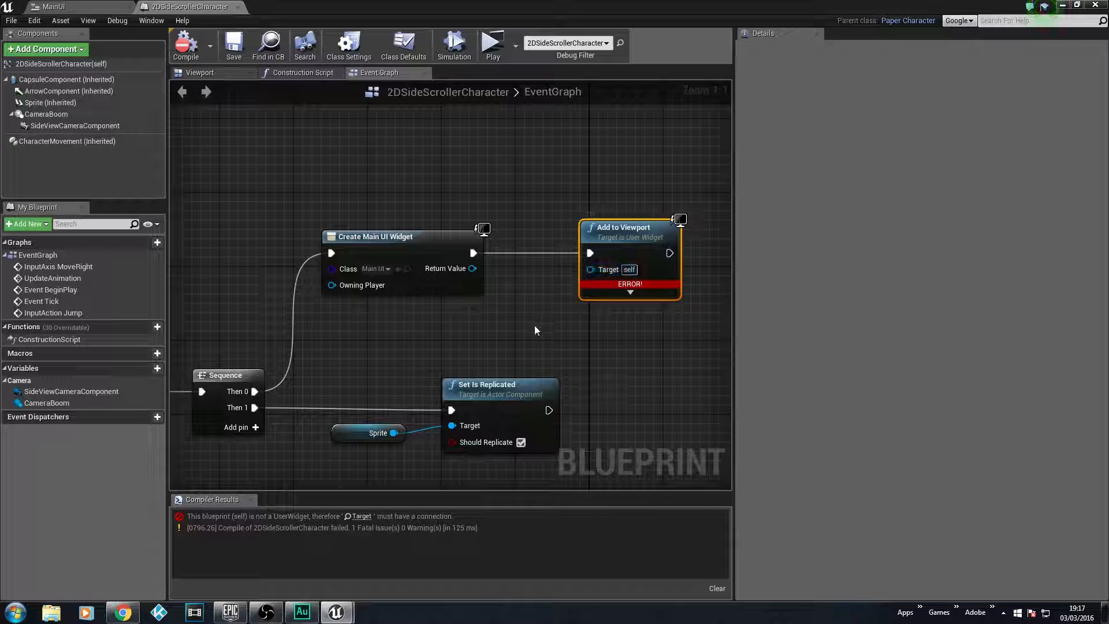
{"action": "right_click_drag", "start_coordinate": [534, 324], "coordinate": [520, 321]}
{"action": "left_click_drag", "start_coordinate": [574, 281], "coordinate": [519, 306]}
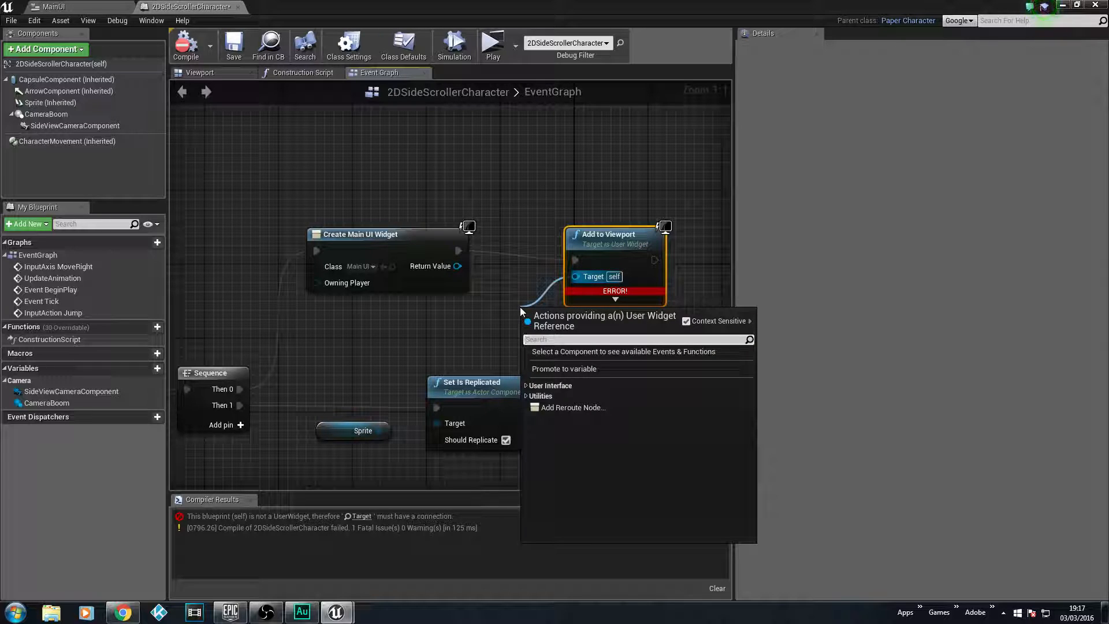
{"action": "type", "text": "player"}
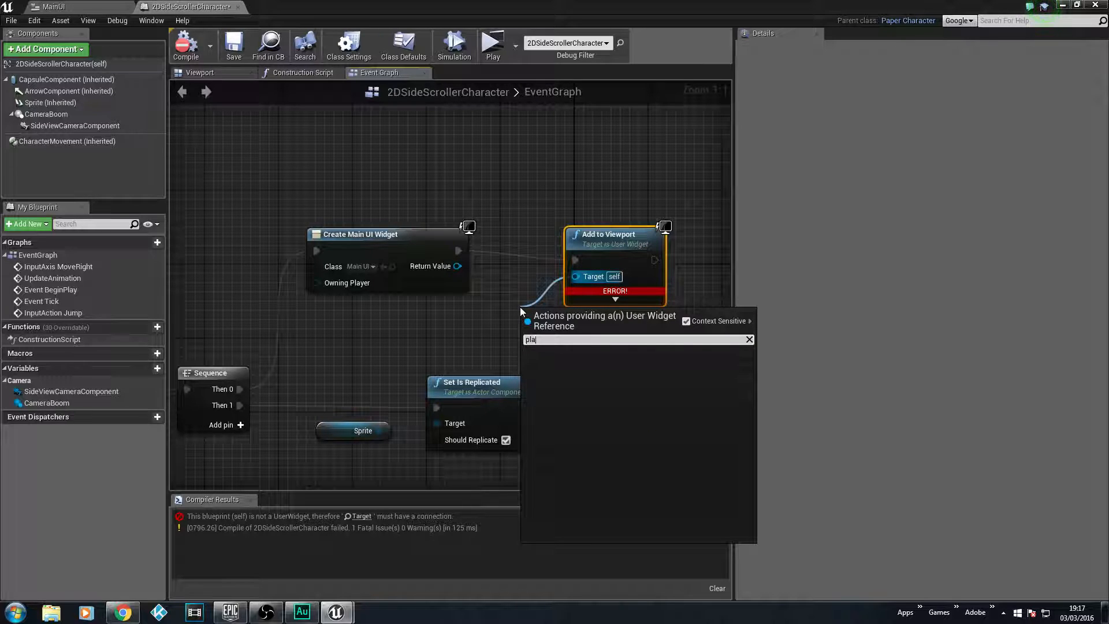
{"action": "key", "text": "BackSpace"}
{"action": "key", "text": "BackSpace"}
{"action": "key", "text": "BackSpace"}
{"action": "key", "text": "BackSpace"}
{"action": "key", "text": "BackSpace"}
{"action": "key", "text": "BackSpace"}
{"action": "type", "text": "a"}
{"action": "key", "text": "BackSpace"}
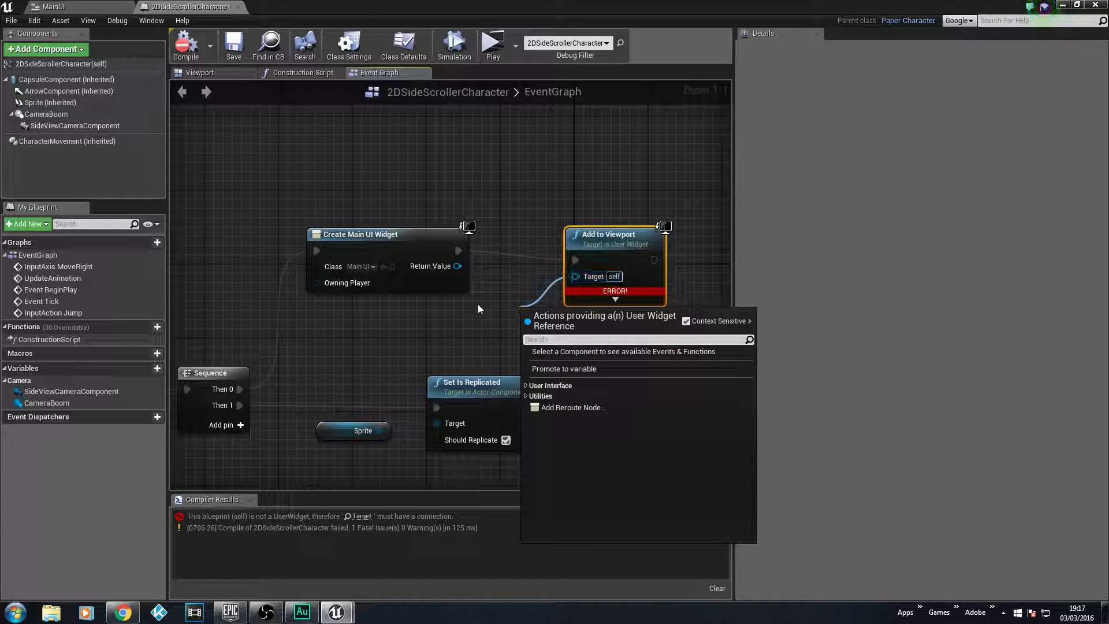
{"action": "left_click", "coordinate": [497, 301]}
Step: Connect Create Main UI Widget's Return Value to Add to Viewport's Target, align the nodes, and compile and save
{"action": "left_click_drag", "start_coordinate": [456, 265], "coordinate": [574, 277]}
{"action": "left_click_drag", "start_coordinate": [606, 237], "coordinate": [559, 228]}
{"action": "left_click", "coordinate": [186, 47]}
{"action": "left_click", "coordinate": [237, 50]}
Step: Play-test the level by running and jumping across the platforms to check the HUD on screen, and end the preview
{"action": "key", "text": "alt+p"}
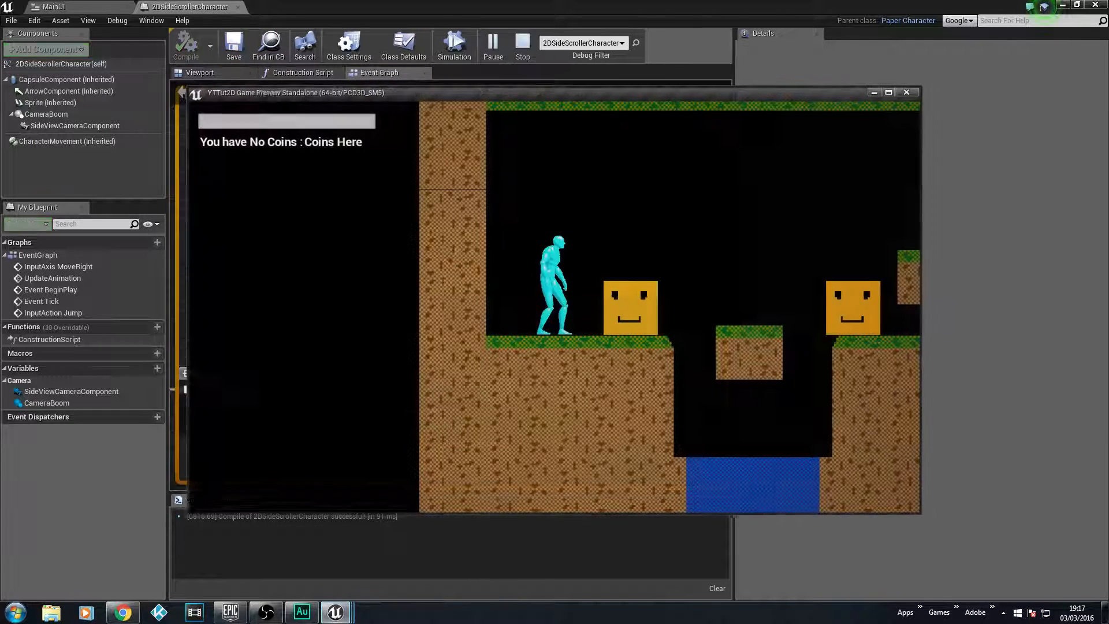
{"action": "key", "text": "d"}
{"action": "key", "text": "a"}
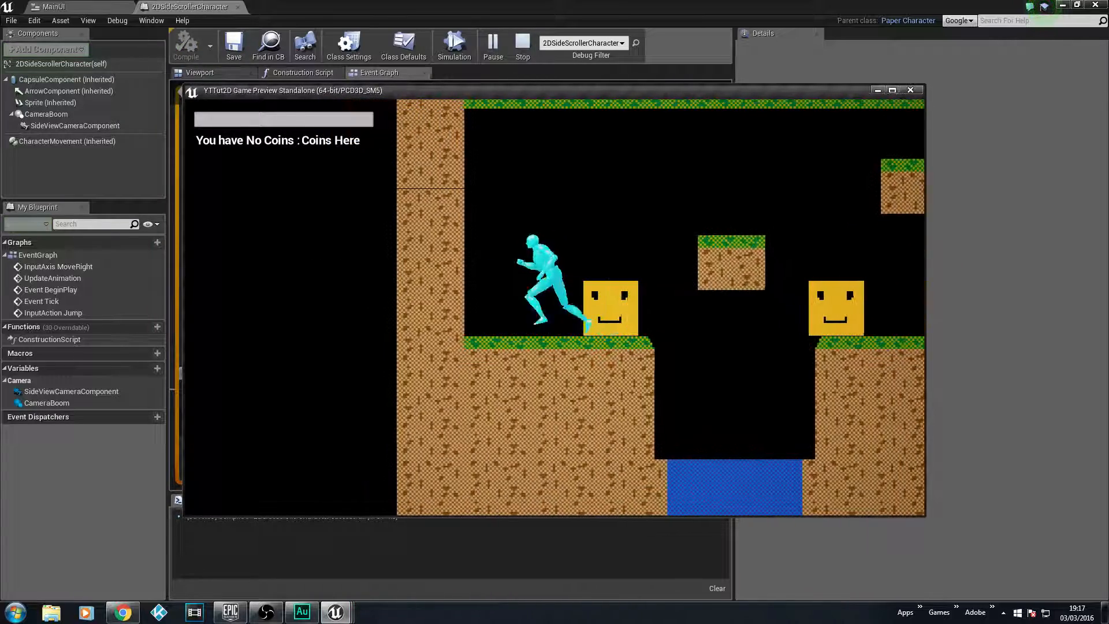
{"action": "key", "text": "d"}
{"action": "key", "text": "a"}
{"action": "key", "text": "d"}
{"action": "key", "text": "a"}
{"action": "key", "text": "d"}
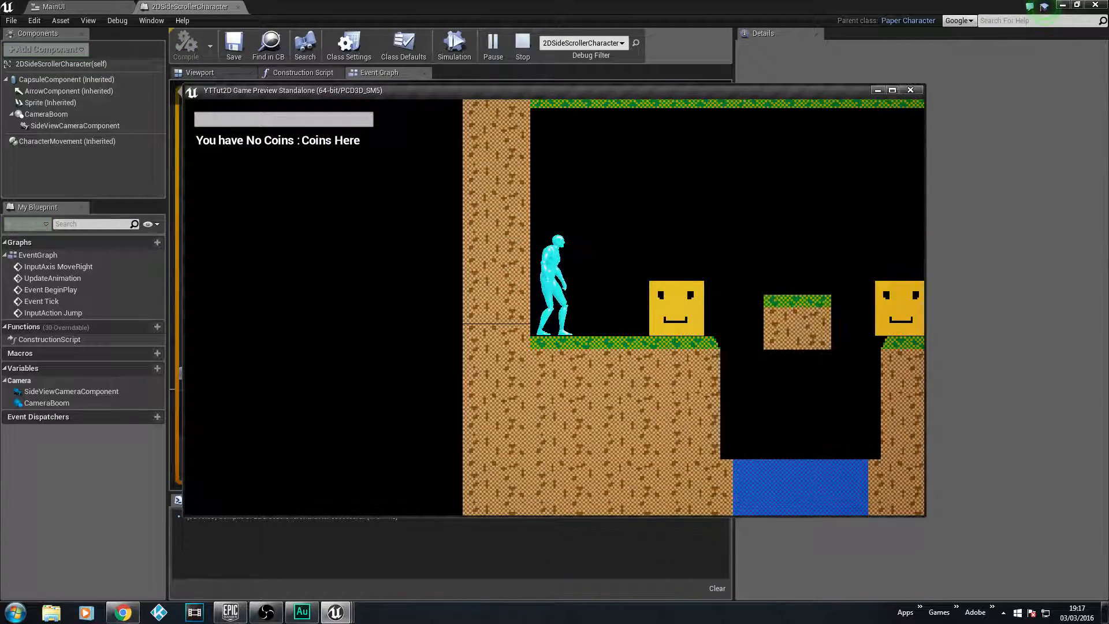
{"action": "key", "text": "a"}
{"action": "key", "text": "d"}
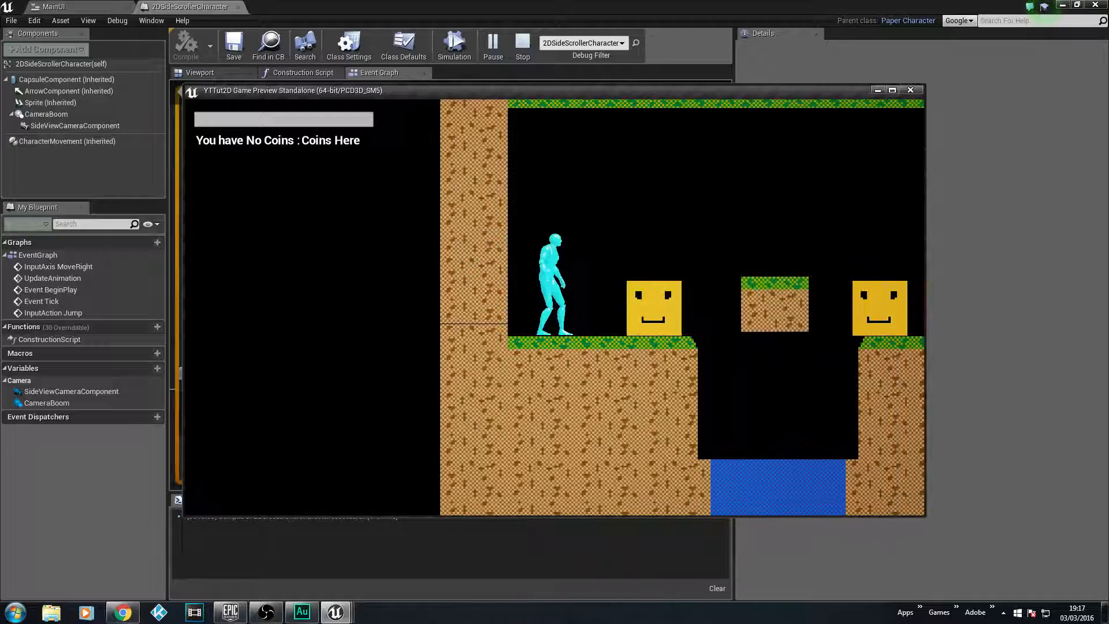
{"action": "key", "text": "a"}
{"action": "key", "text": "d"}
{"action": "key", "text": "a"}
{"action": "key", "text": "d"}
{"action": "key", "text": "space"}
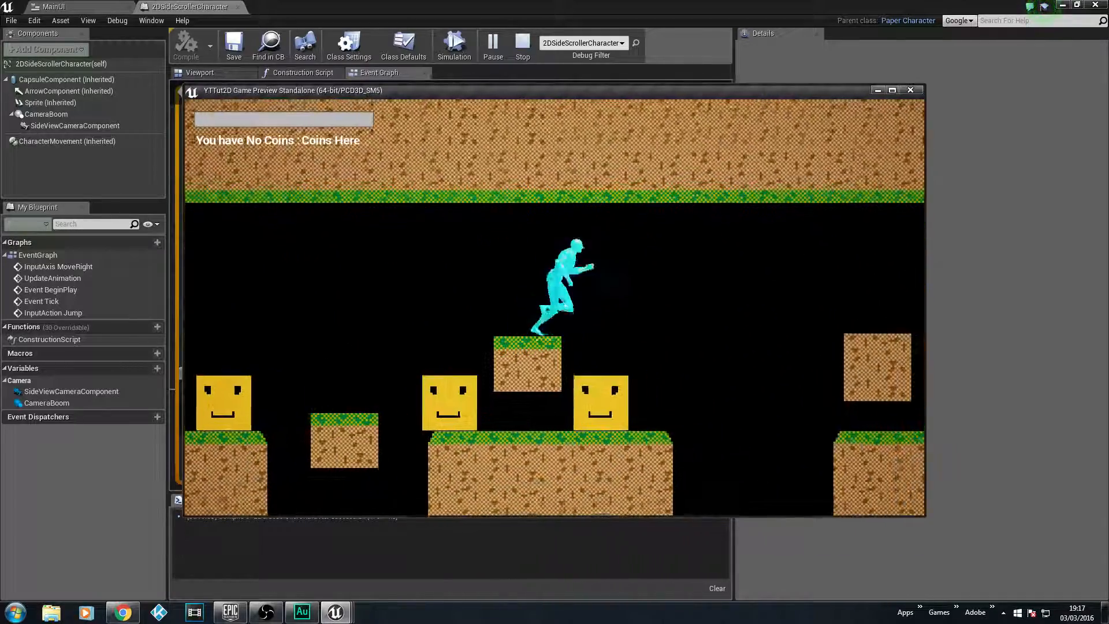
{"action": "key", "text": "space"}
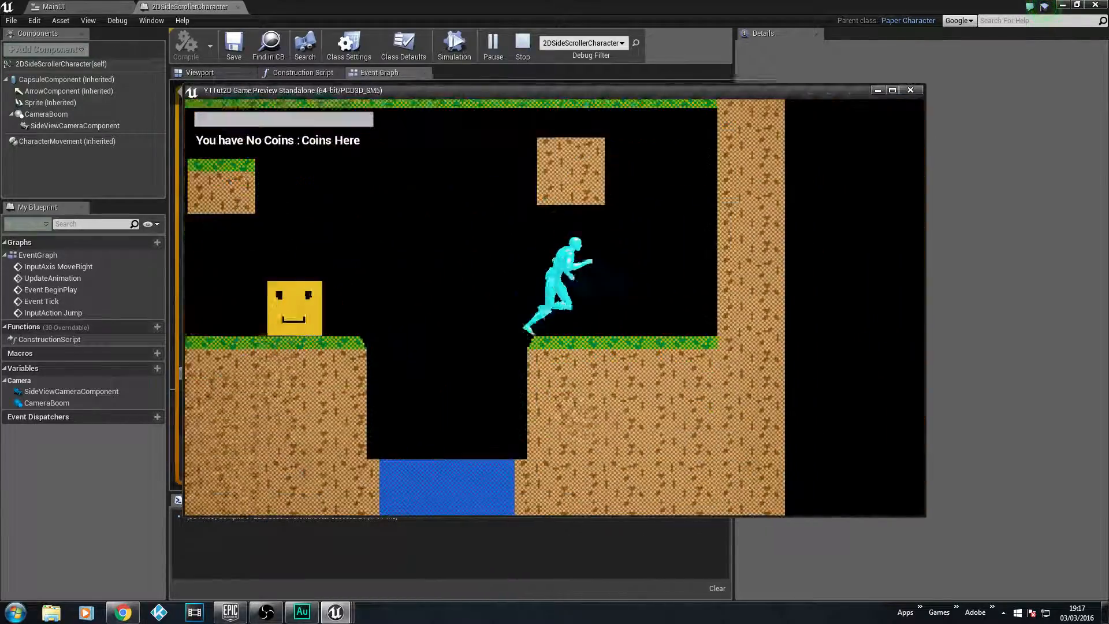
{"action": "key", "text": "a"}
{"action": "key", "text": "space"}
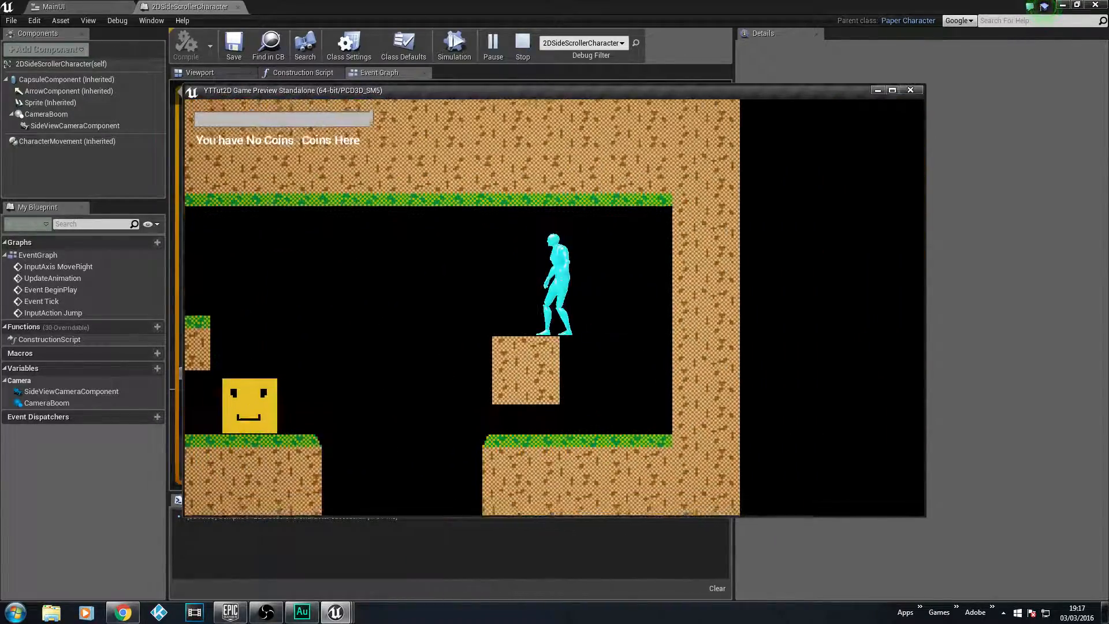
{"action": "key", "text": "d"}
{"action": "key", "text": "a"}
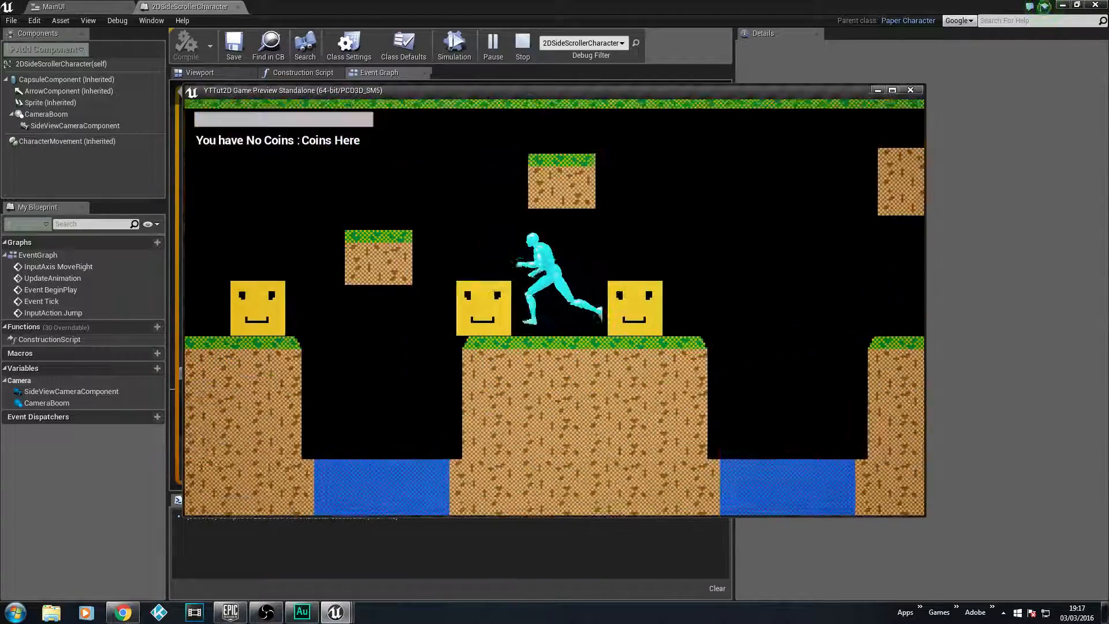
{"action": "key", "text": "space"}
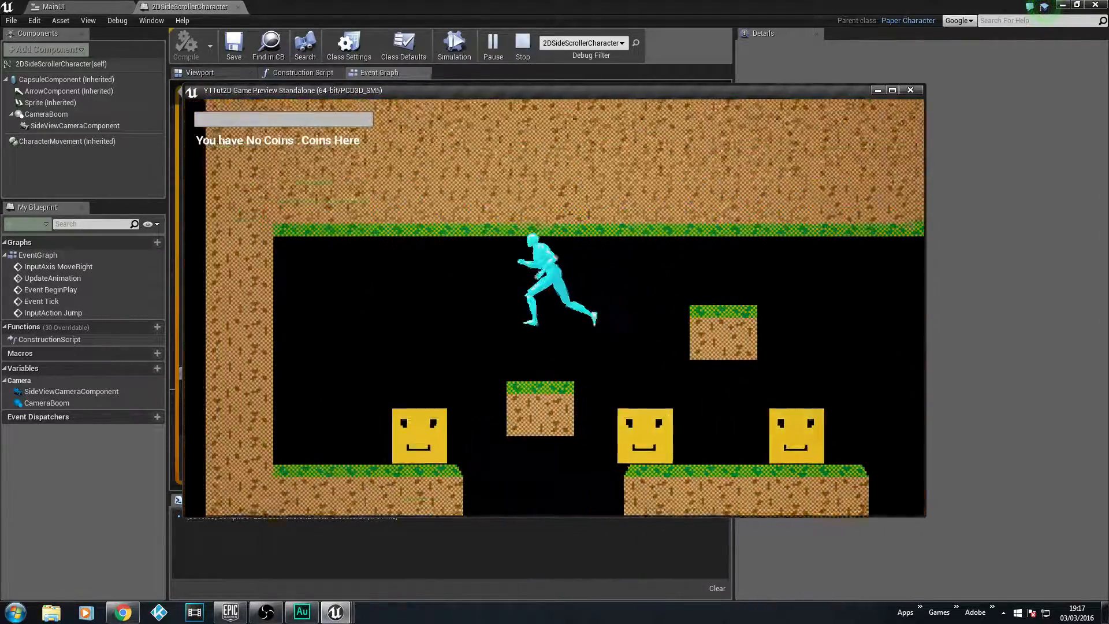
{"action": "key", "text": "Escape"}
Step: Undo the Add to Viewport node's alignment and its Target connection from Create Main UI Widget
{"action": "right_click_drag", "start_coordinate": [306, 153], "coordinate": [221, 127]}
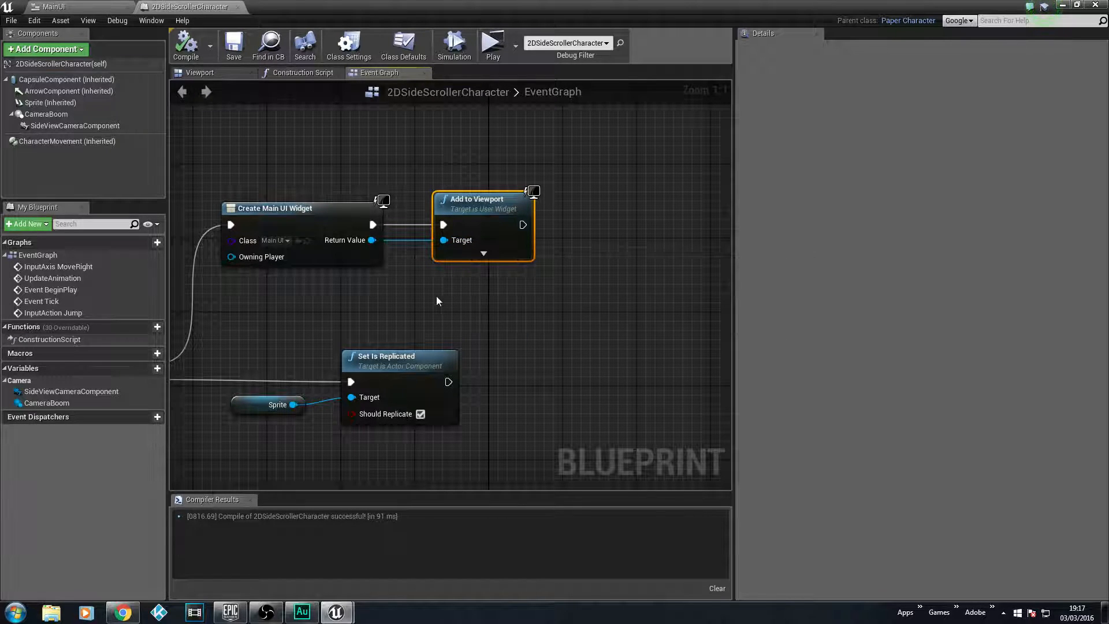
{"action": "right_click_drag", "start_coordinate": [436, 297], "coordinate": [478, 298]}
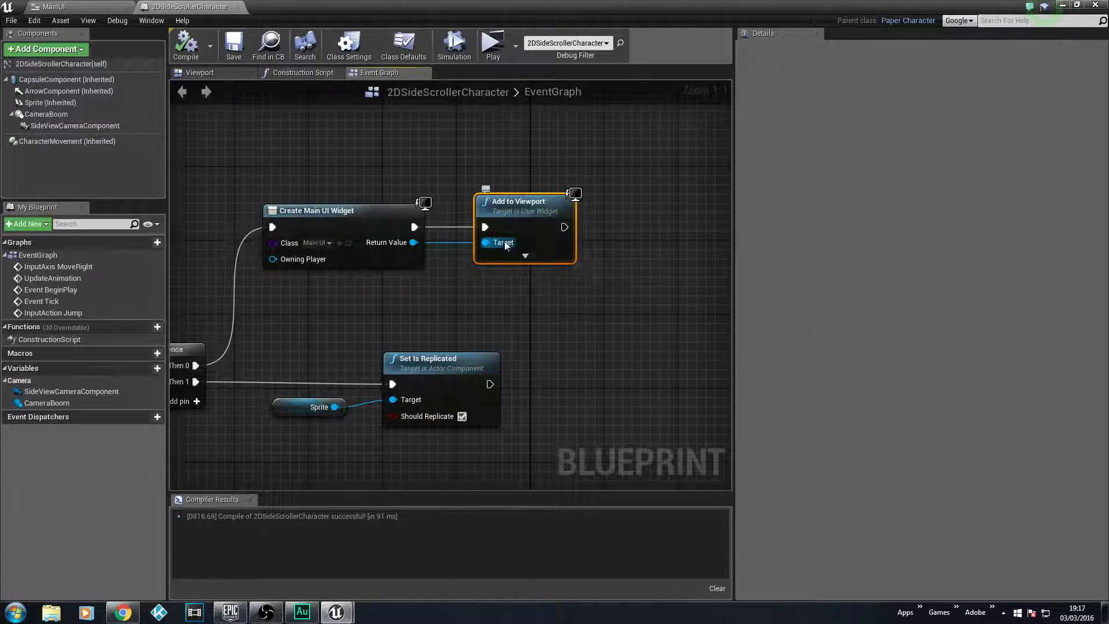
{"action": "left_click", "coordinate": [511, 303]}
{"action": "key", "text": "ctrl+z"}
{"action": "key", "text": "ctrl+z"}
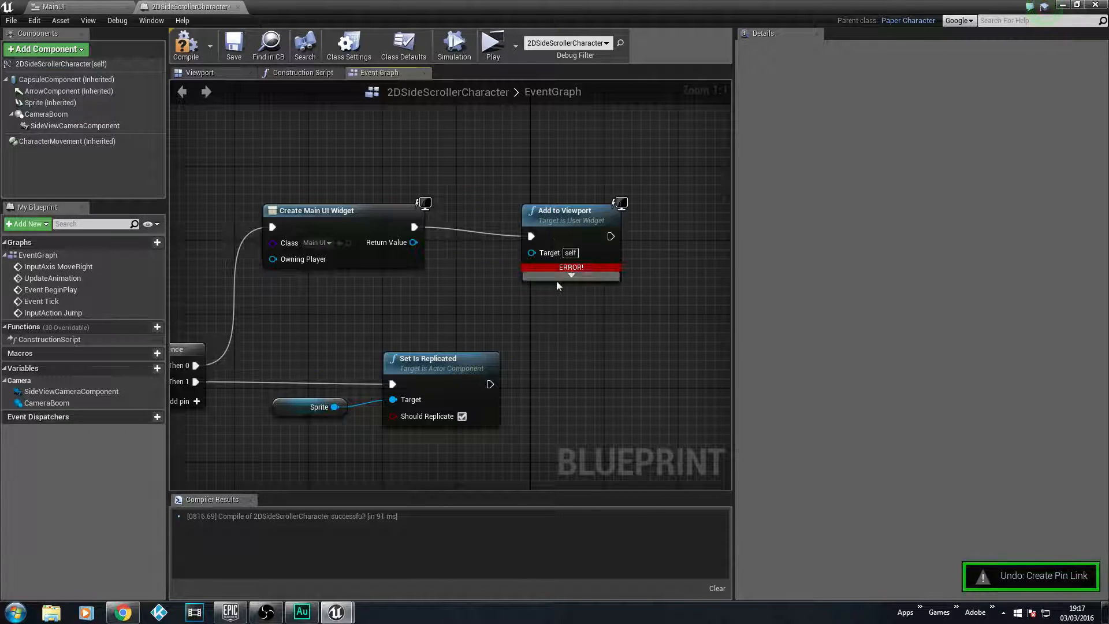
{"action": "key", "text": "ctrl+z"}
Step: Connect Create Main UI Widget's Return Value to Add to Viewport's Target, with Add to Viewport lined up and spaced farther from the widget node
{"action": "left_click_drag", "start_coordinate": [565, 207], "coordinate": [556, 207]}
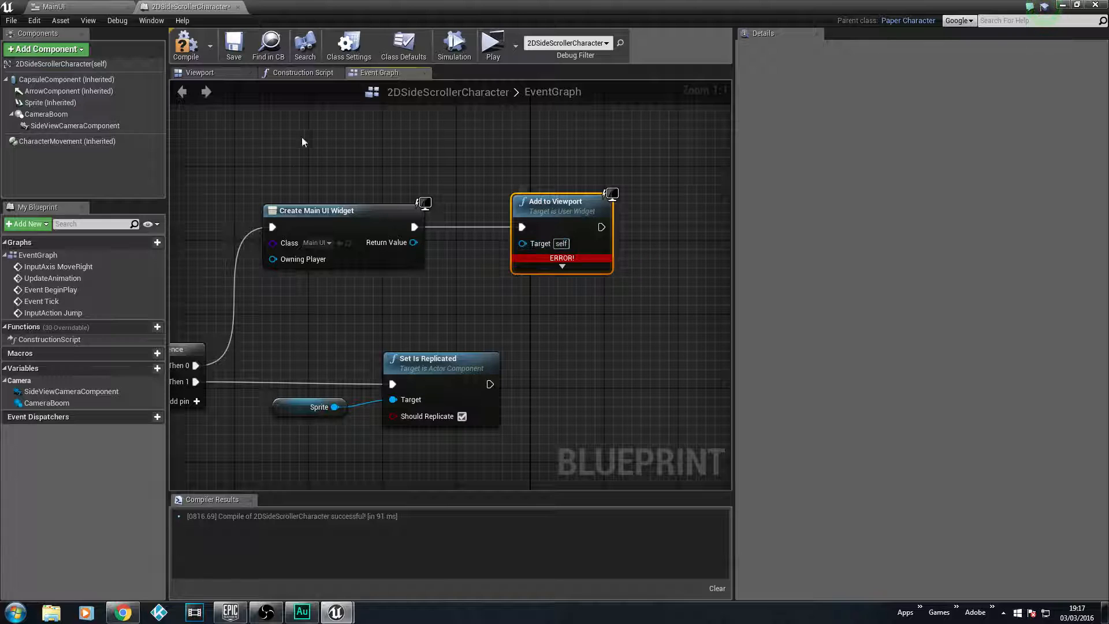
{"action": "left_click_drag", "start_coordinate": [413, 242], "coordinate": [527, 243]}
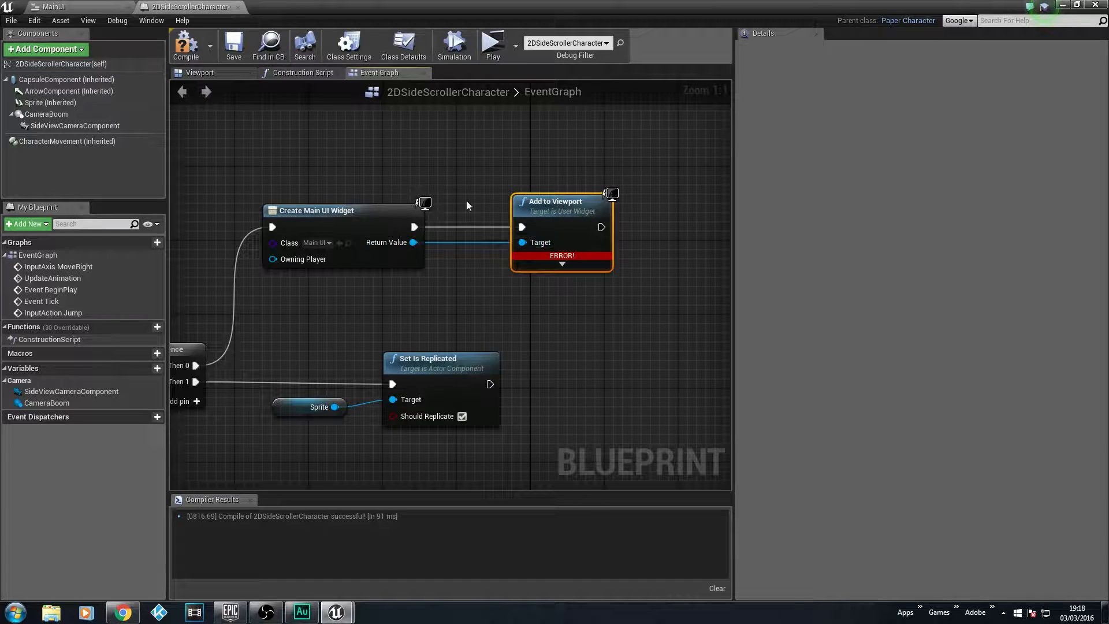
{"action": "left_click_drag", "start_coordinate": [511, 203], "coordinate": [465, 203]}
{"action": "mouse_move", "coordinate": [458, 319]}
{"action": "right_mouse_down"}
{"action": "mouse_move", "coordinate": [529, 315]}
{"action": "mouse_move", "coordinate": [464, 311]}
{"action": "right_mouse_up"}
{"action": "left_click_drag", "start_coordinate": [469, 205], "coordinate": [552, 202]}
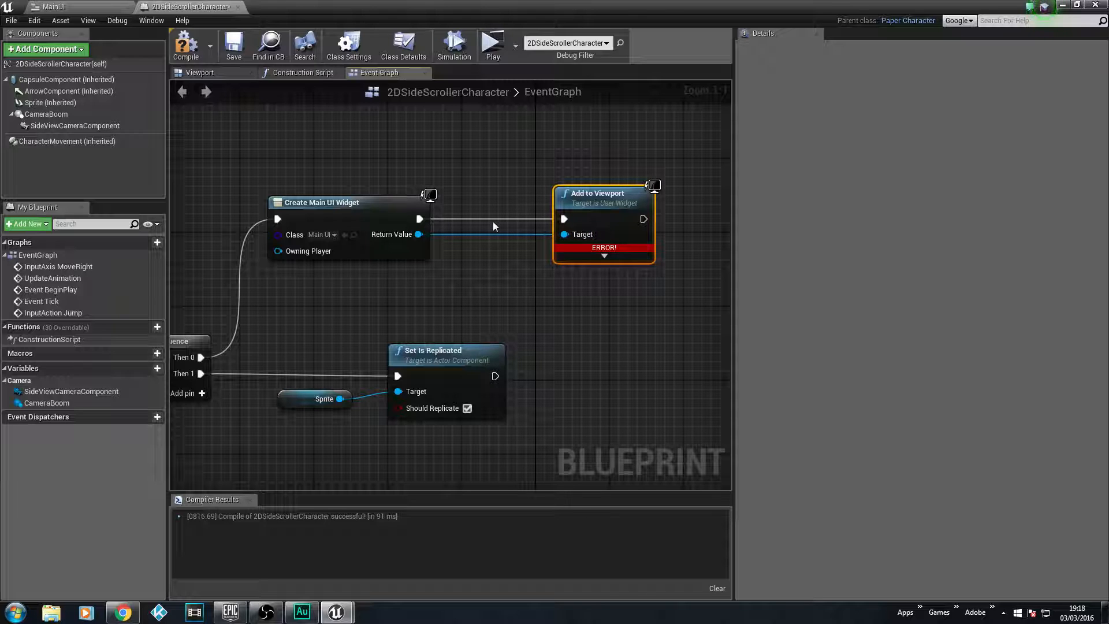
Step: Compile and save the 2D side-scroller character blueprint
{"action": "right_click_drag", "start_coordinate": [493, 220], "coordinate": [528, 276]}
{"action": "right_click_drag", "start_coordinate": [445, 318], "coordinate": [388, 291]}
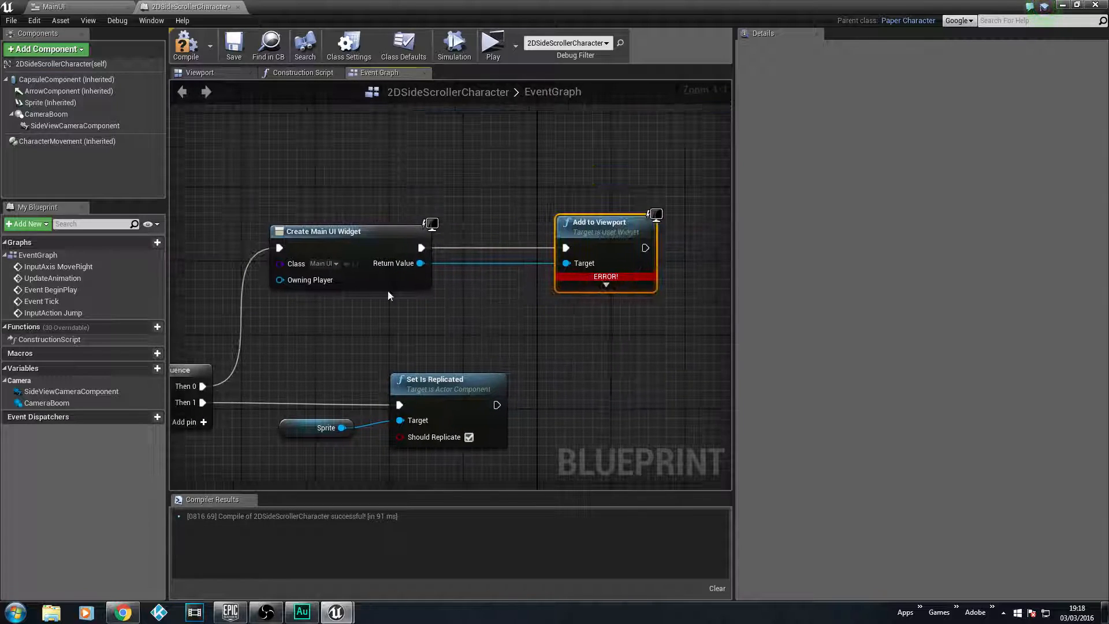
{"action": "right_click_drag", "start_coordinate": [570, 214], "coordinate": [520, 237]}
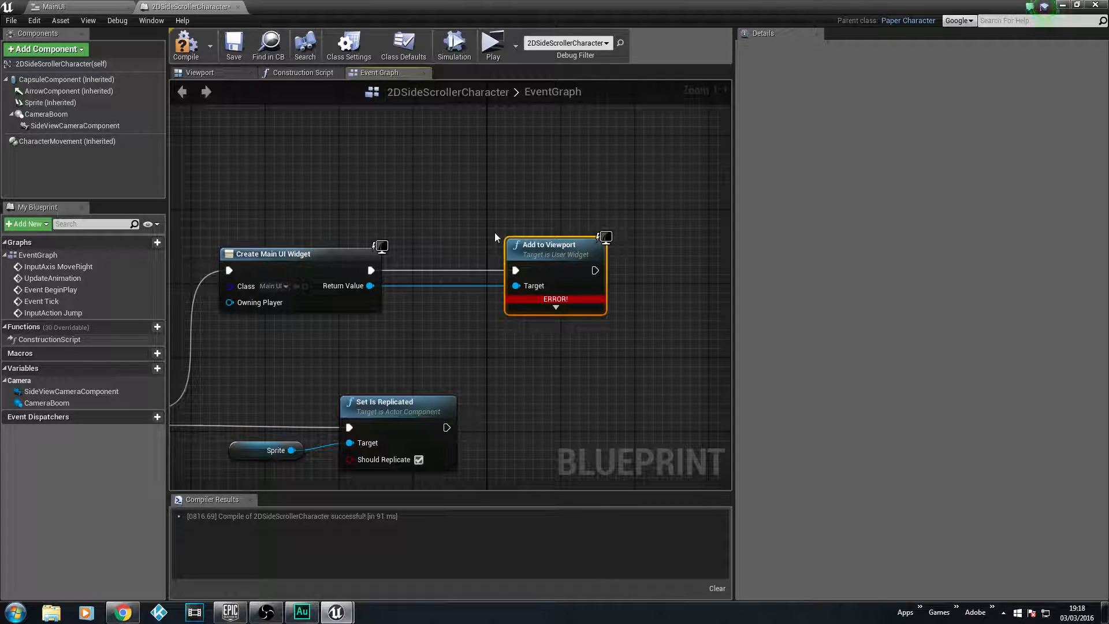
{"action": "left_click", "coordinate": [185, 46]}
{"action": "left_click", "coordinate": [232, 51]}
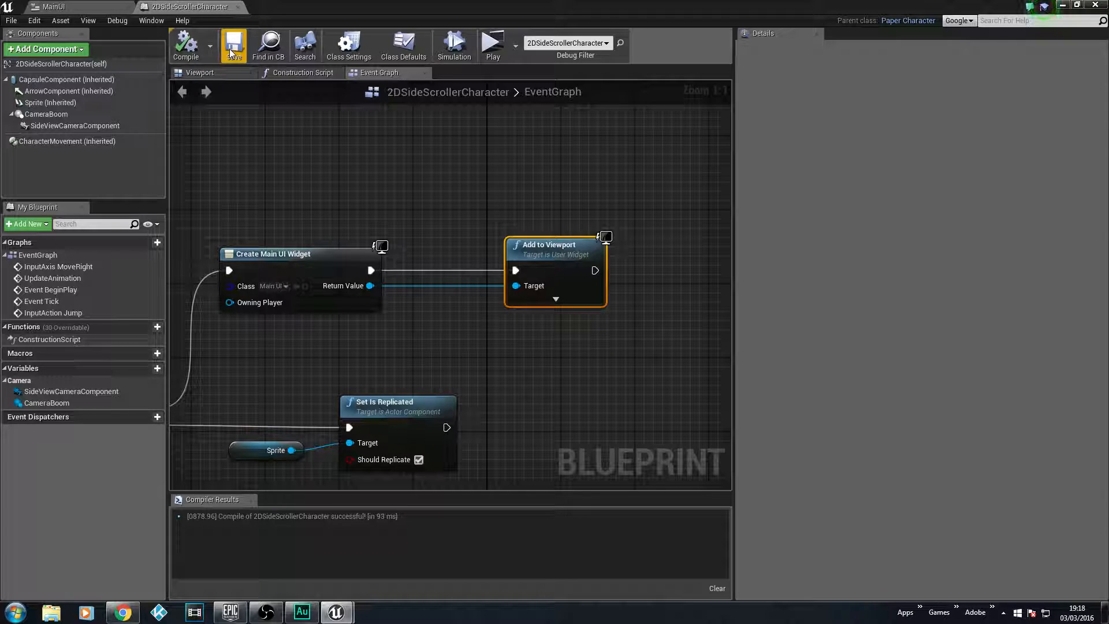
Step: Preview the game again, run the character back and forth to check the HUD, and end the preview
{"action": "left_click", "coordinate": [493, 47]}
{"action": "key", "text": "d"}
{"action": "key", "text": "a"}
{"action": "key", "text": "d"}
{"action": "key", "text": "a"}
{"action": "key", "text": "d"}
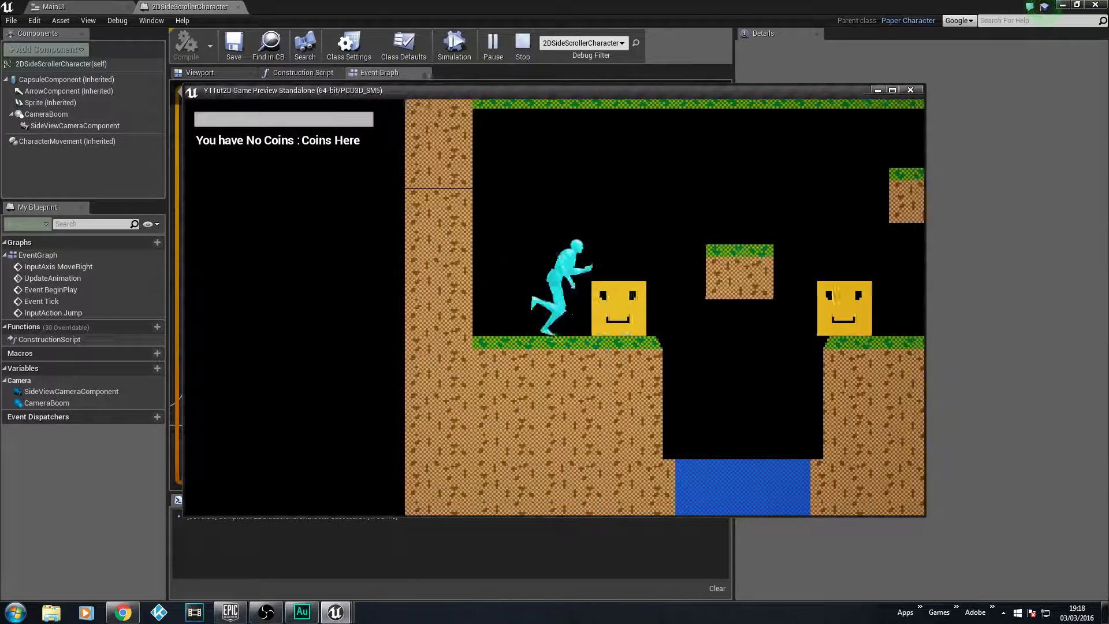
{"action": "key", "text": "a"}
{"action": "key", "text": "d"}
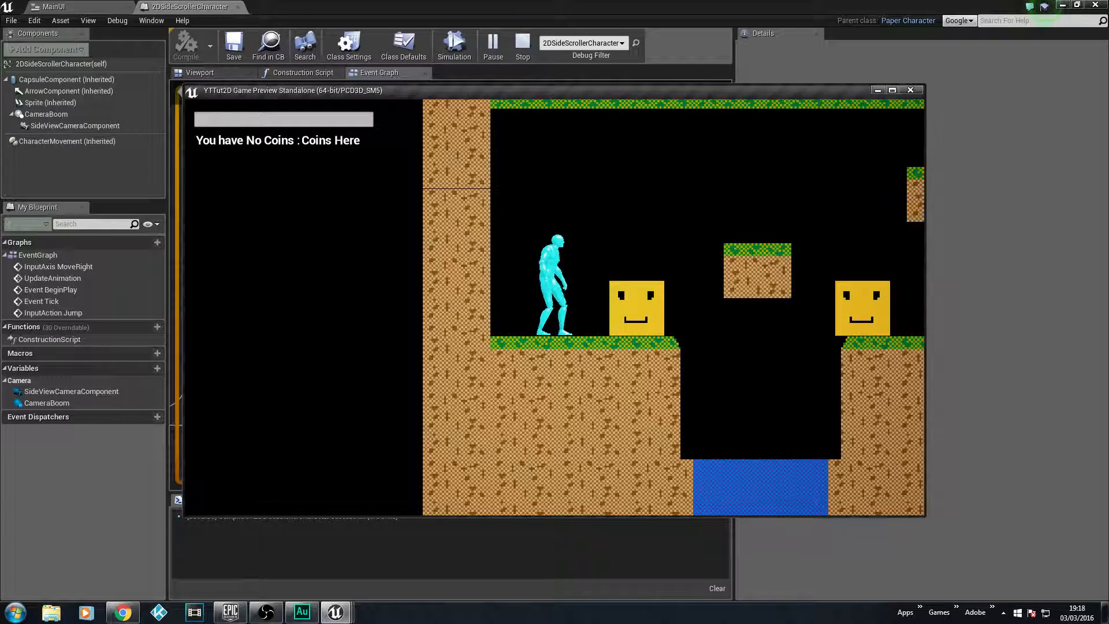
{"action": "key", "text": "Escape"}
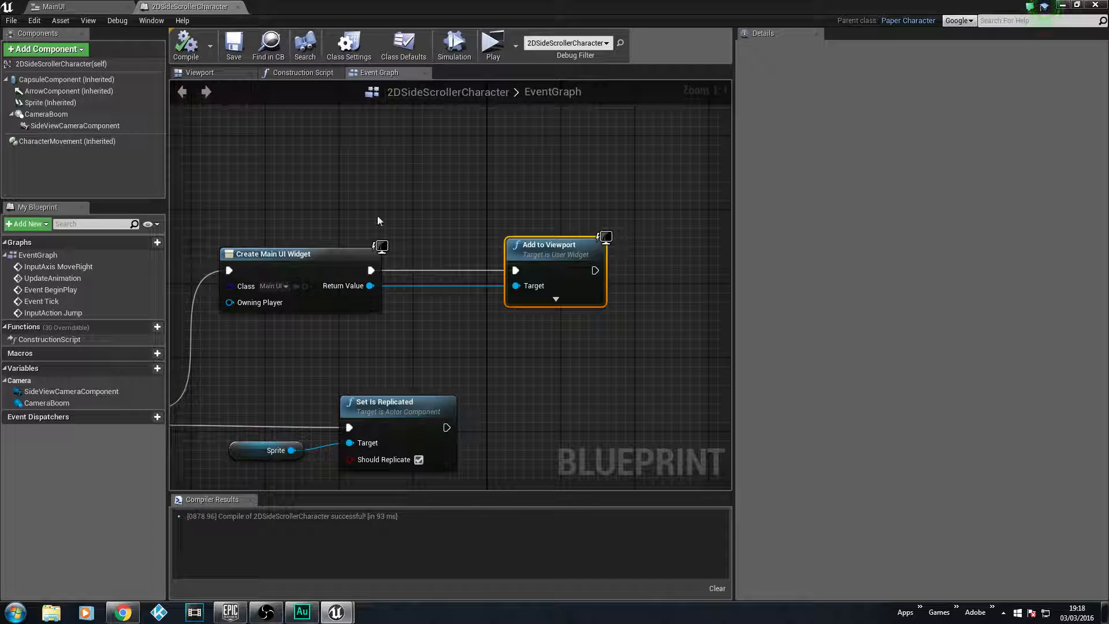
Step: Close the 2DSideScrollerCharacter and MainUI blueprint editors to return to the level editor
{"action": "right_click_drag", "start_coordinate": [351, 184], "coordinate": [592, 115]}
{"action": "left_click", "coordinate": [237, 8]}
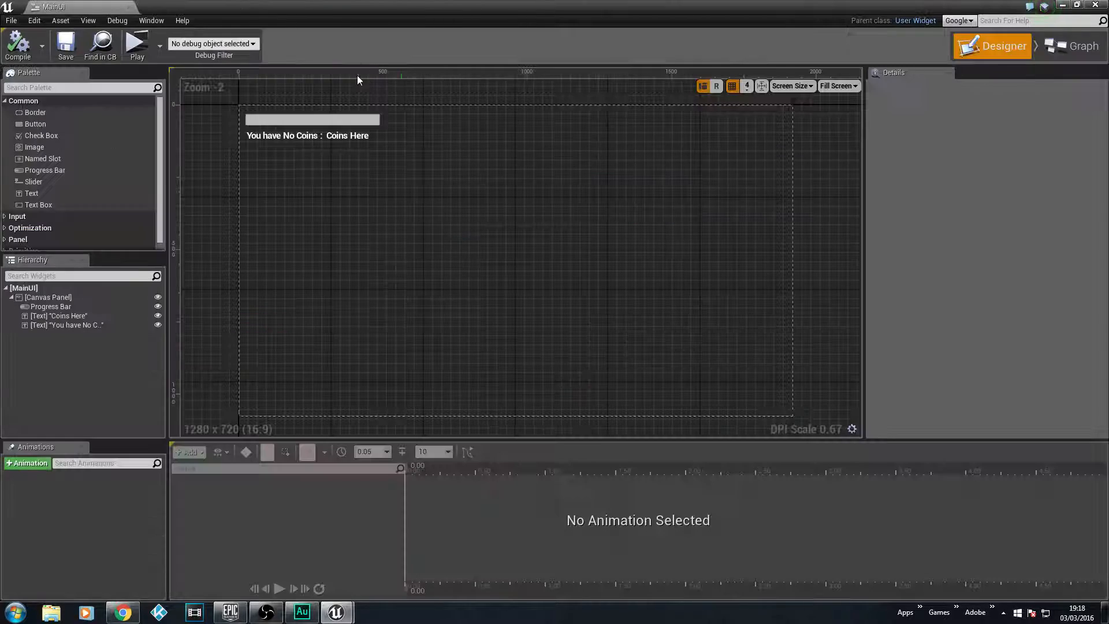
{"action": "left_click", "coordinate": [128, 8]}
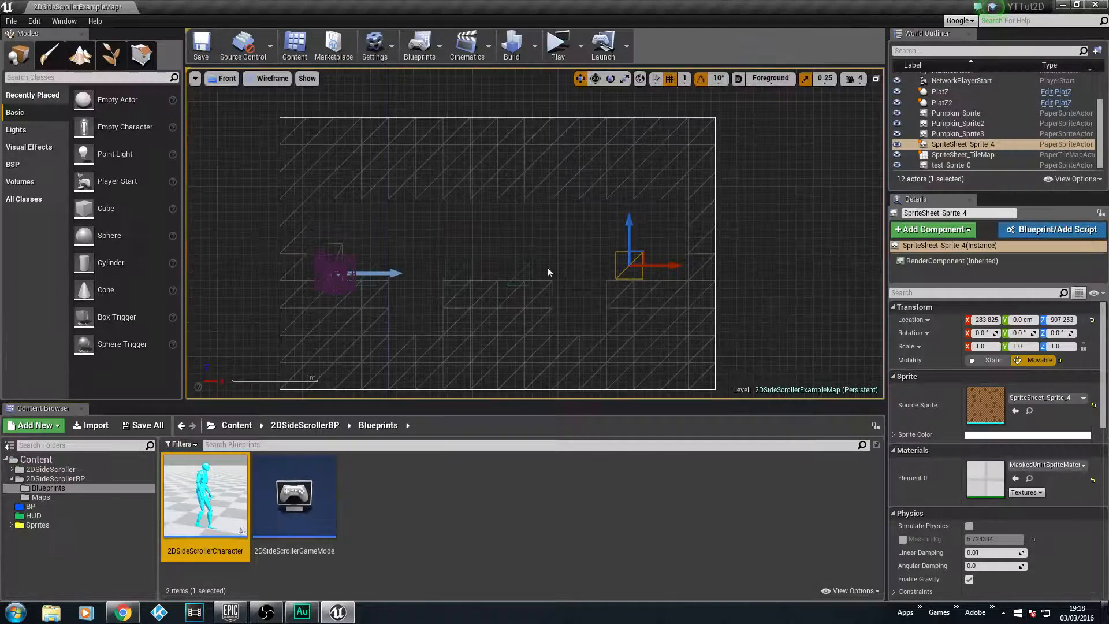
Step: Open the HUD content folder and look up the User Interface option for a new Widget Blueprint without creating one
{"action": "left_click", "coordinate": [69, 513]}
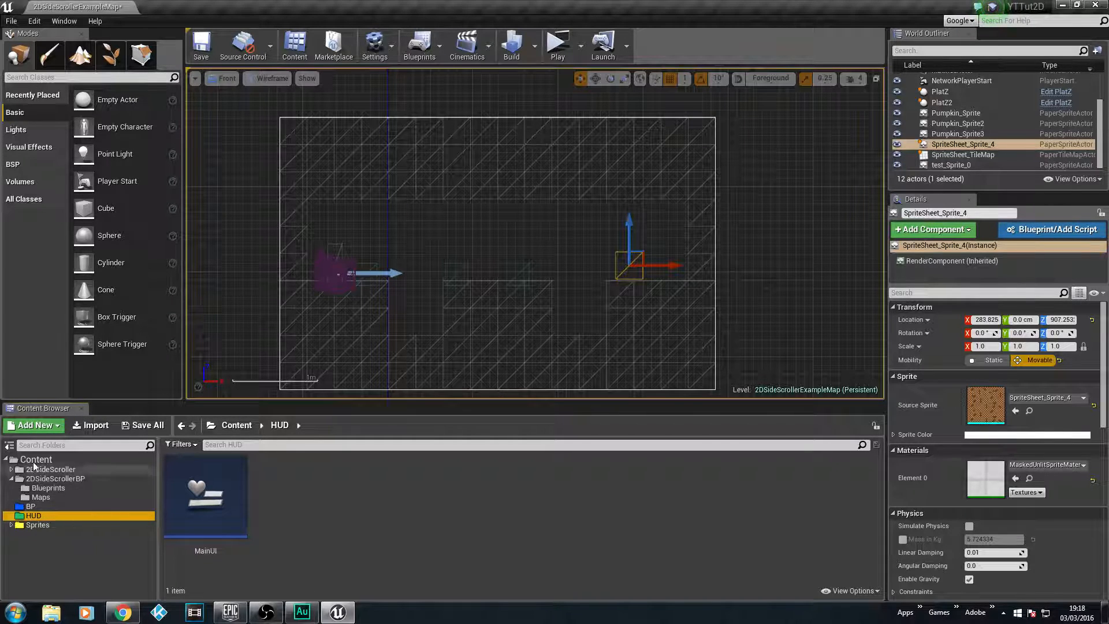
{"action": "left_click", "coordinate": [337, 550]}
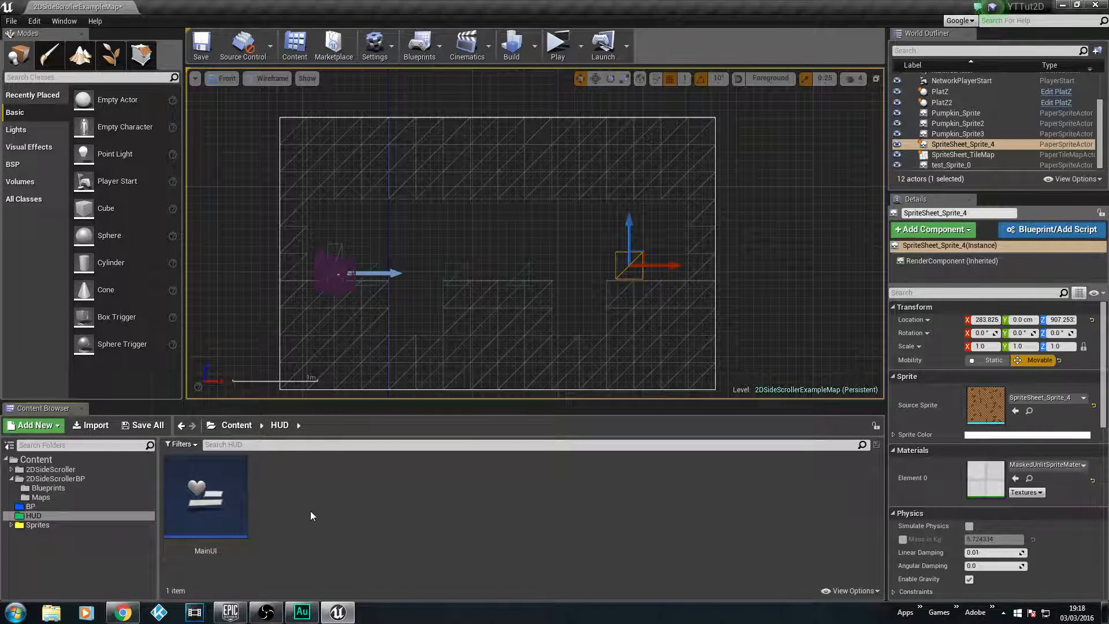
{"action": "right_click", "coordinate": [286, 491]}
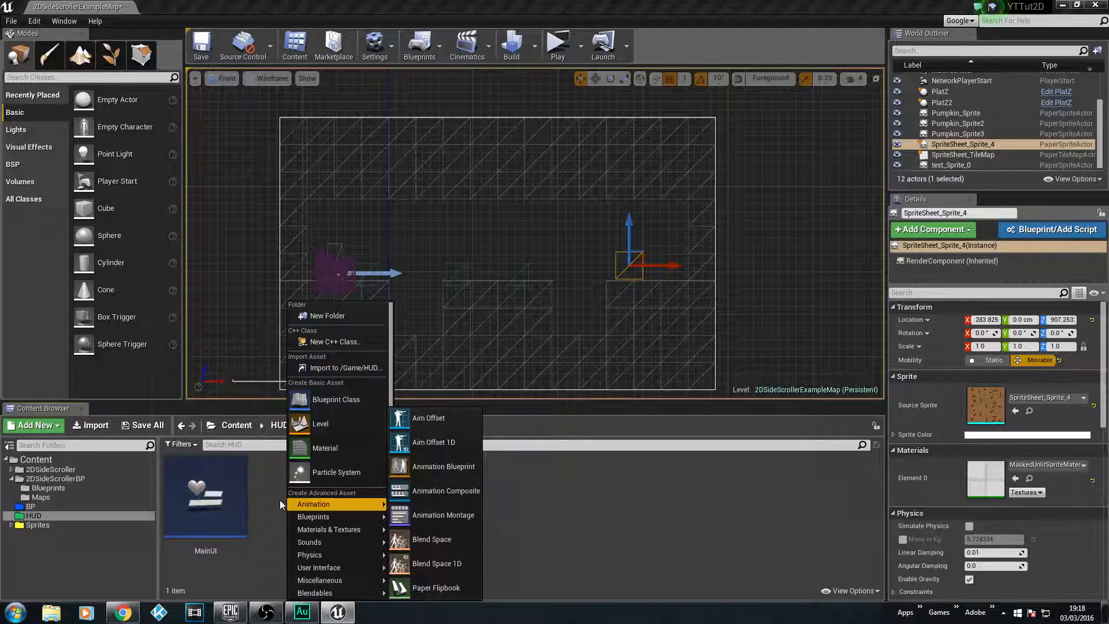
{"action": "mouse_move", "coordinate": [324, 570]}
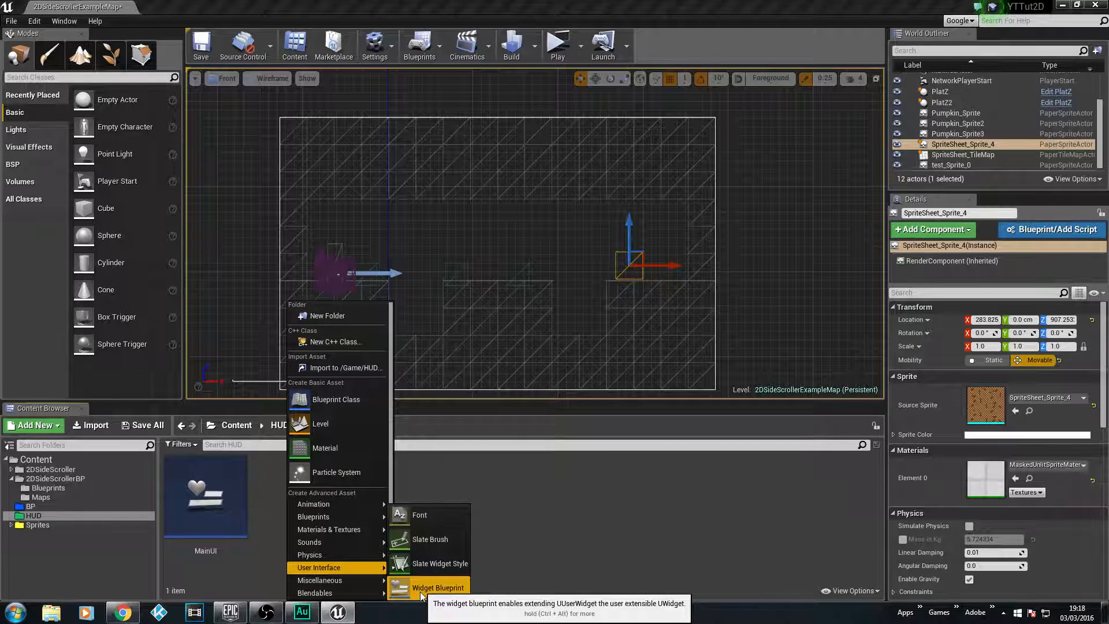
{"action": "left_click", "coordinate": [546, 481]}
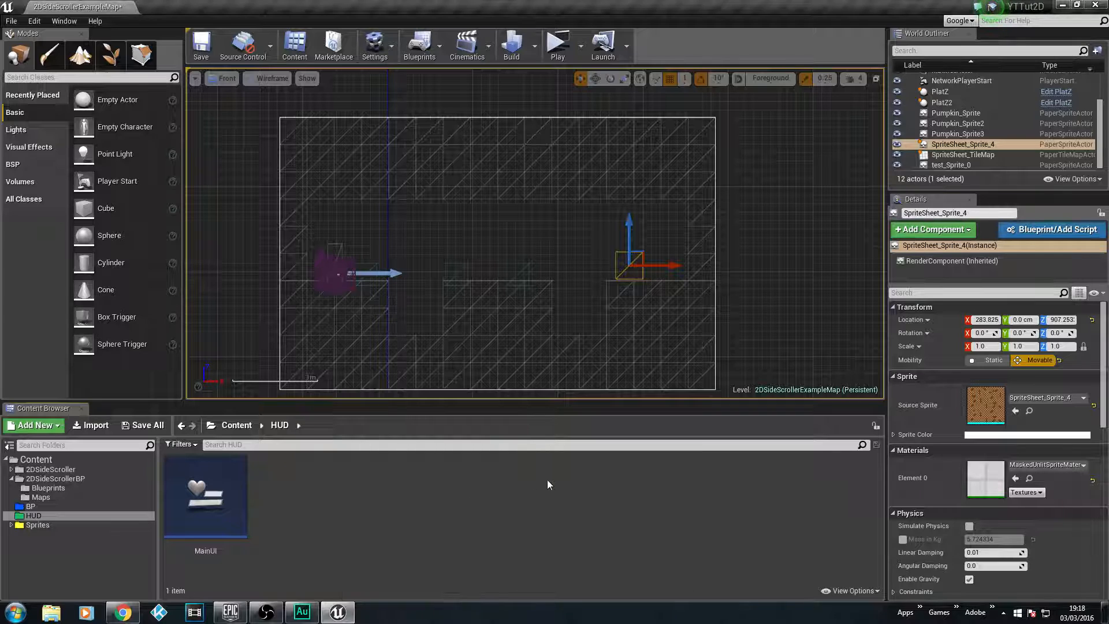
Step: Reopen the MainUI widget blueprint and review its progress bar and the "You have No Coins :" text
{"action": "double_click", "coordinate": [234, 495]}
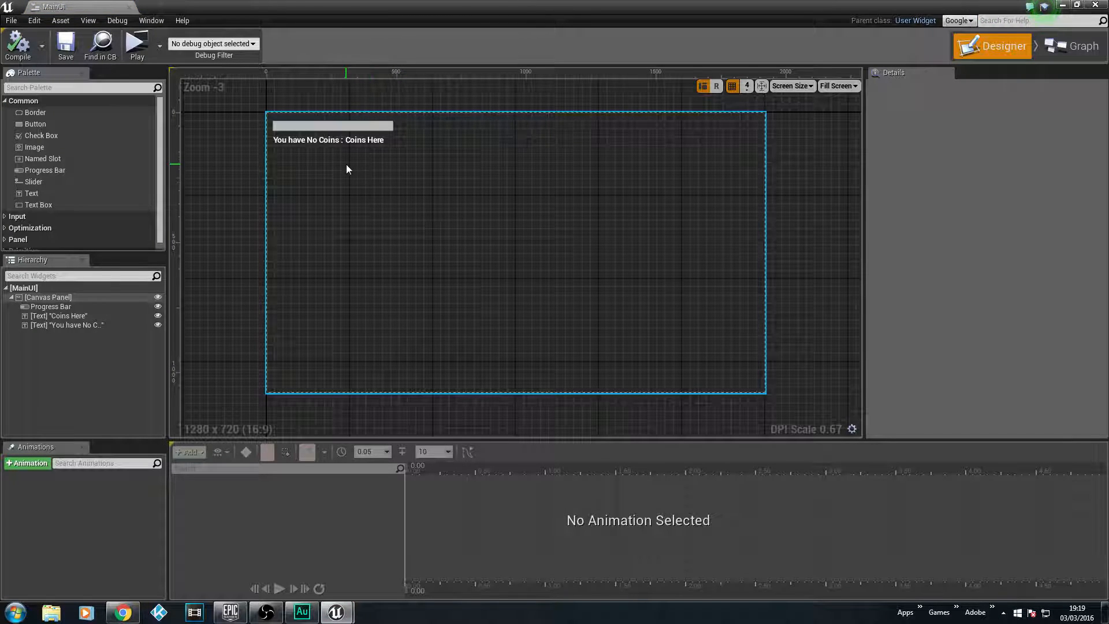
{"action": "scroll", "coordinate": [344, 163], "scroll_direction": "up", "scroll_amount": 2}
{"action": "left_click", "coordinate": [306, 116]}
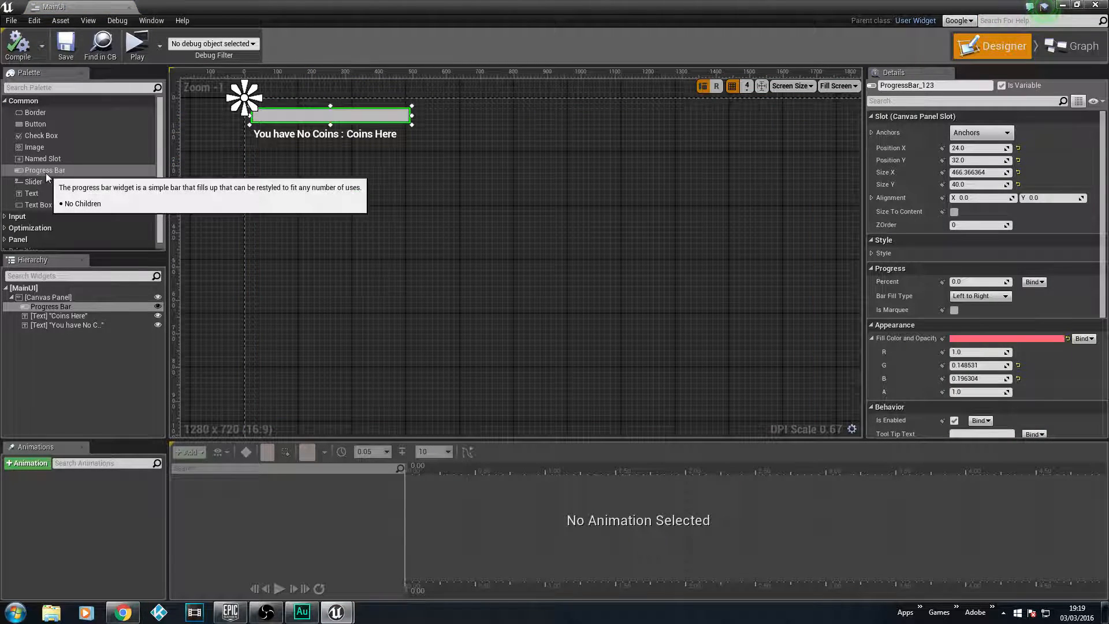
{"action": "left_click_drag", "start_coordinate": [52, 172], "coordinate": [316, 161]}
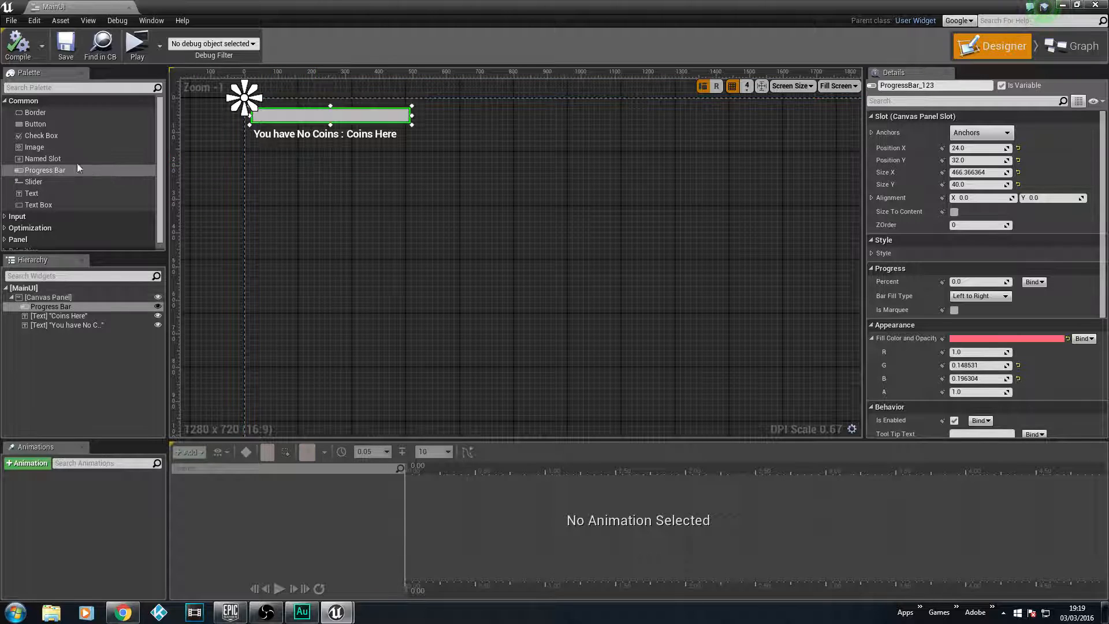
{"action": "left_click_drag", "start_coordinate": [34, 193], "coordinate": [300, 134]}
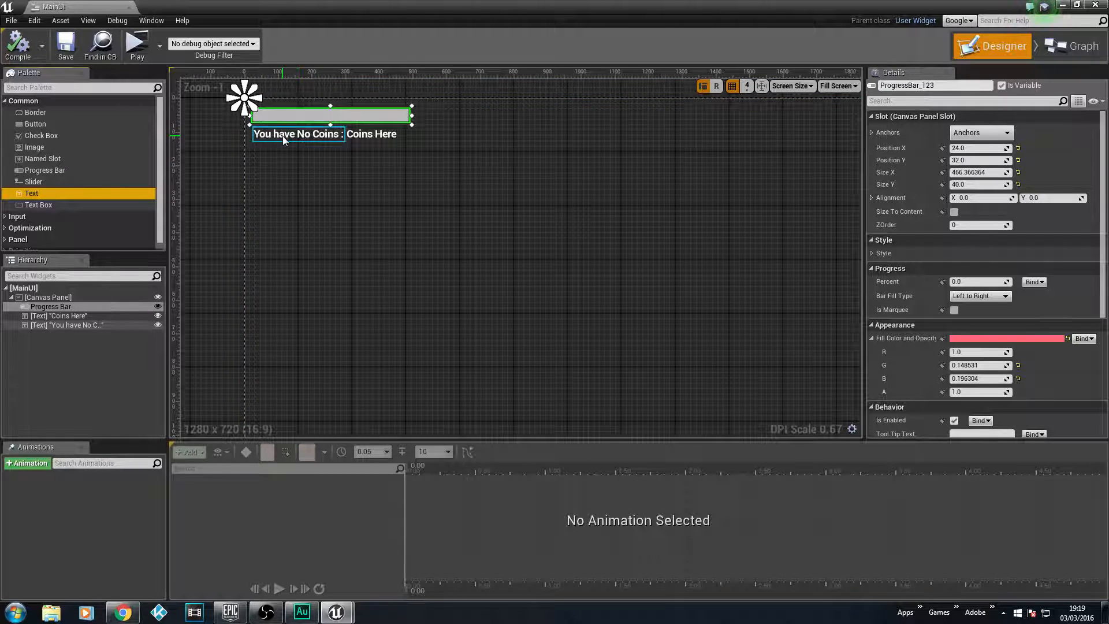
{"action": "left_click", "coordinate": [282, 136]}
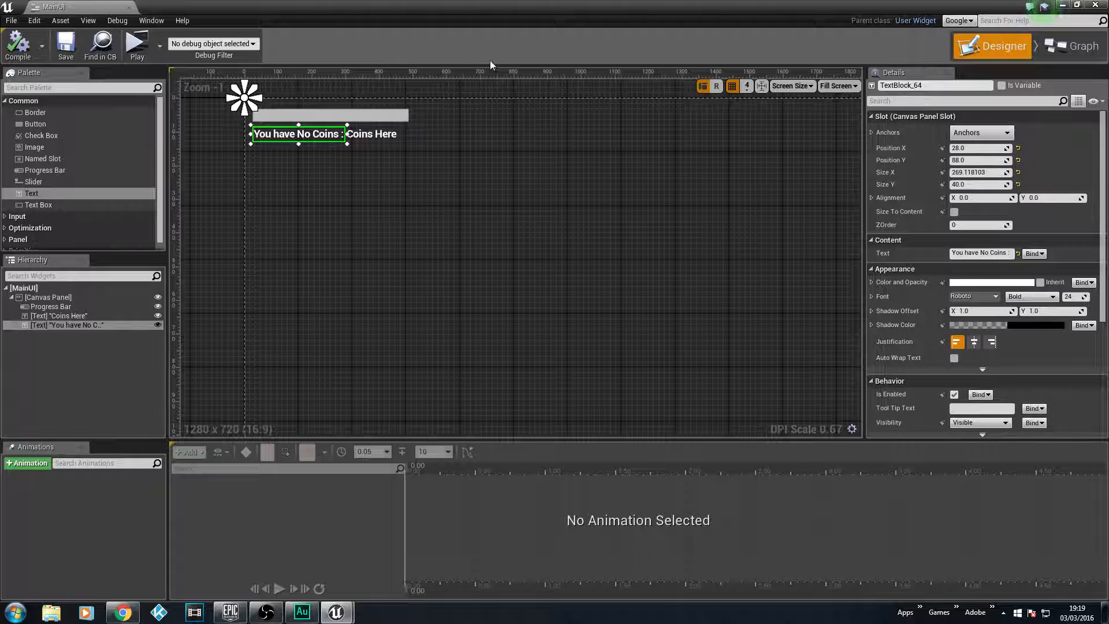
Step: Examine the "Coins Here" text and the progress bar by selecting them alternately on the canvas
{"action": "left_click", "coordinate": [373, 135]}
{"action": "left_click", "coordinate": [360, 116]}
{"action": "left_click", "coordinate": [368, 134]}
{"action": "left_click", "coordinate": [362, 116]}
{"action": "left_click", "coordinate": [368, 134]}
{"action": "left_click", "coordinate": [365, 118]}
{"action": "left_click", "coordinate": [371, 135]}
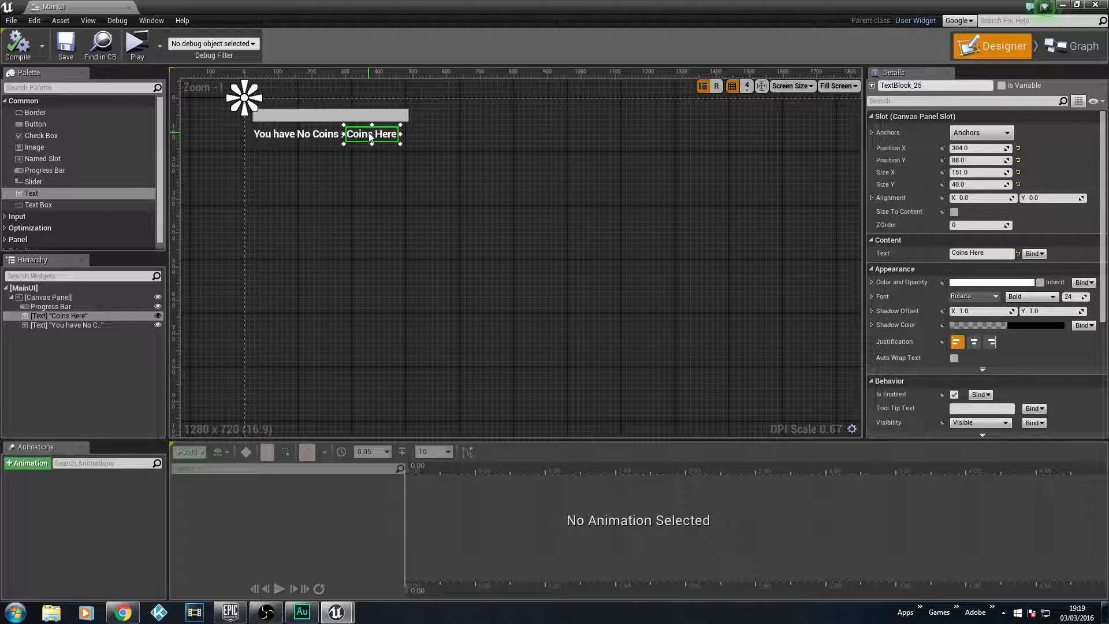
{"action": "left_click", "coordinate": [362, 114]}
{"action": "left_click", "coordinate": [369, 137]}
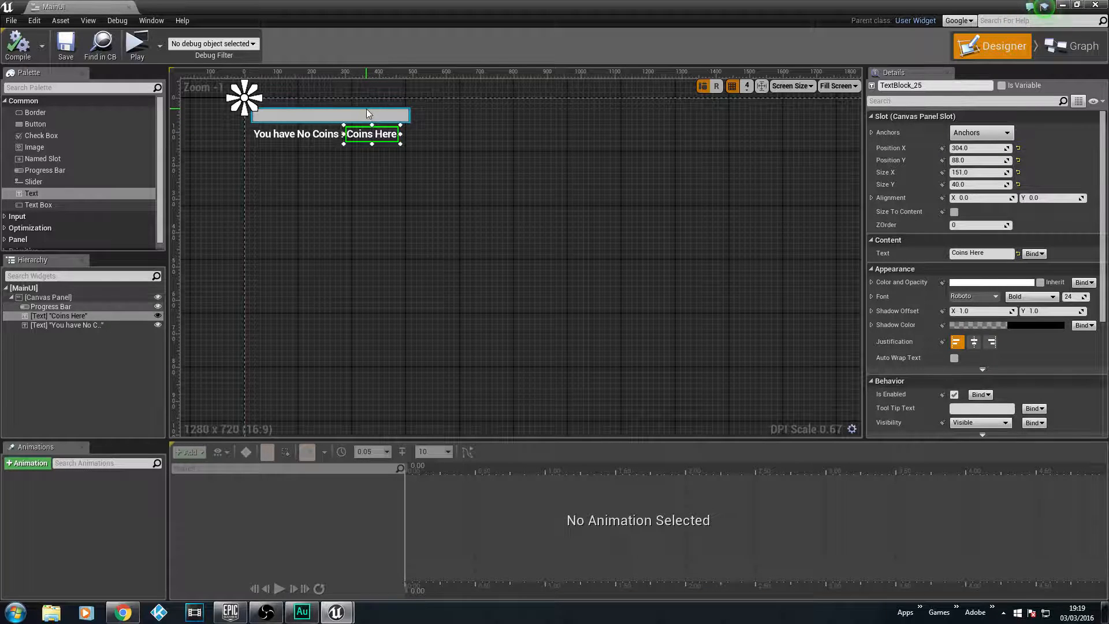
Step: Close the MainUI widget editor and open the 2DSideScrollerCharacter blueprint from the 2DSideScrollerBP Blueprints folder
{"action": "left_click", "coordinate": [129, 7]}
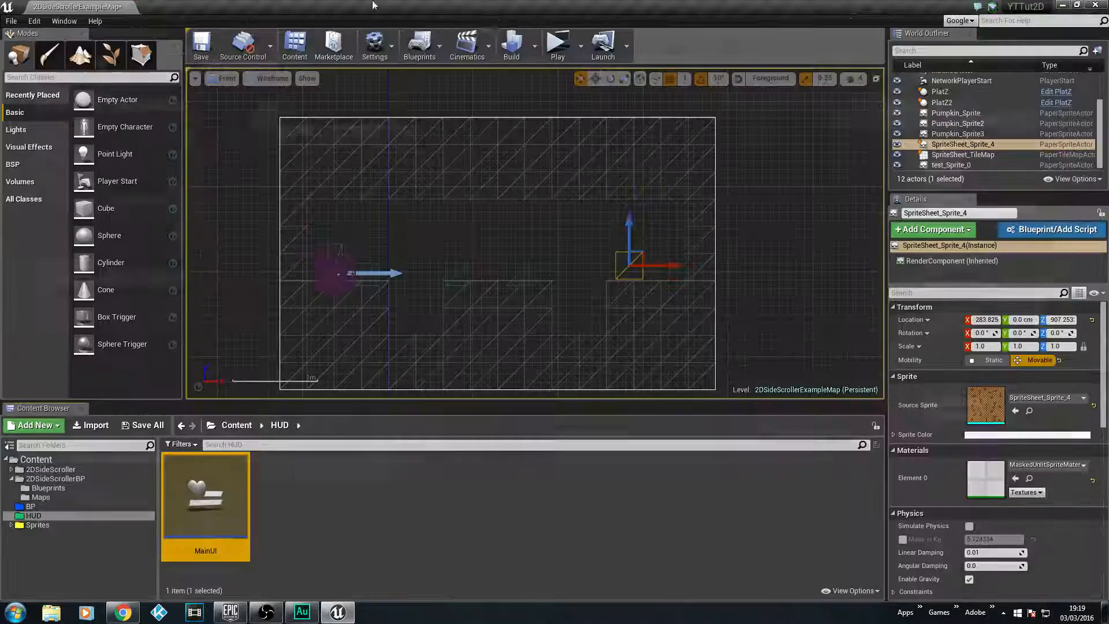
{"action": "left_click", "coordinate": [55, 478]}
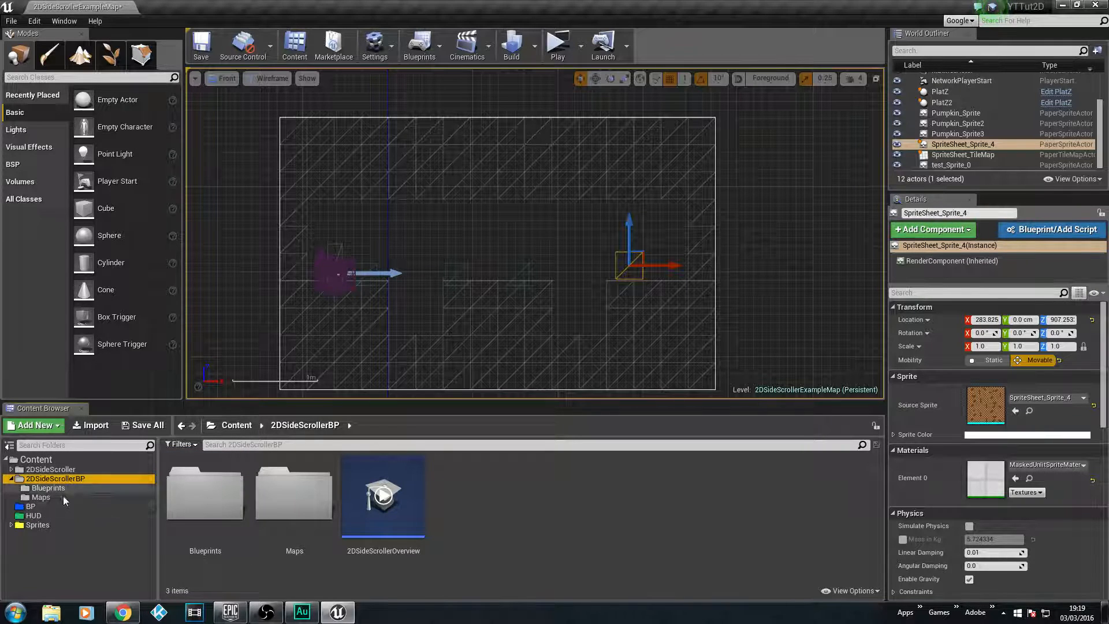
{"action": "left_click", "coordinate": [50, 489]}
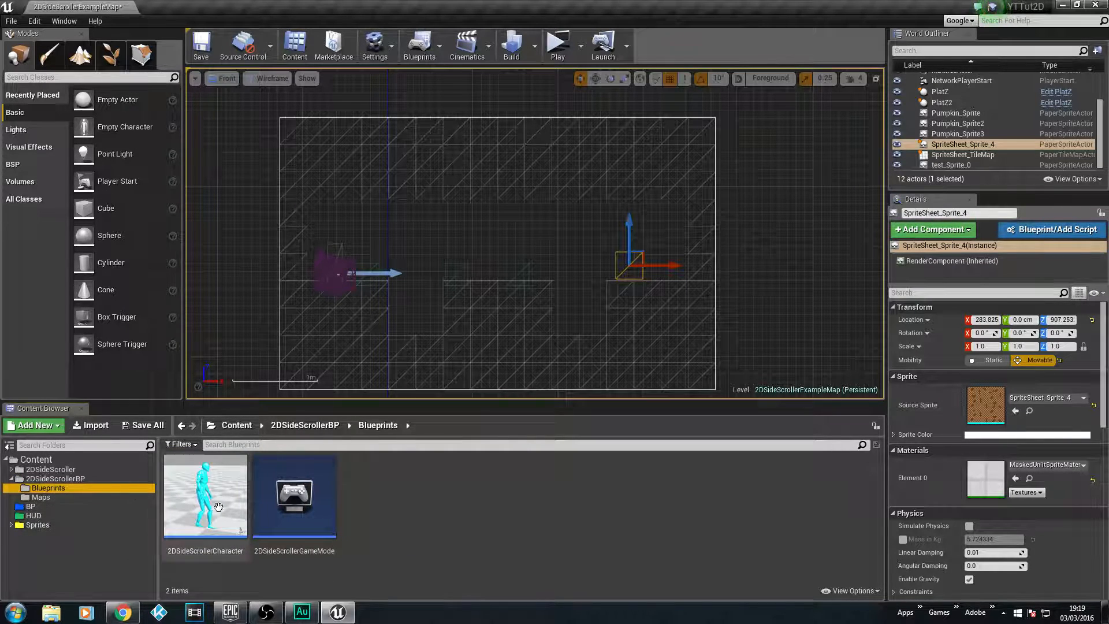
{"action": "double_click", "coordinate": [225, 490]}
{"action": "scroll", "coordinate": [506, 328], "scroll_direction": "down", "scroll_amount": 3}
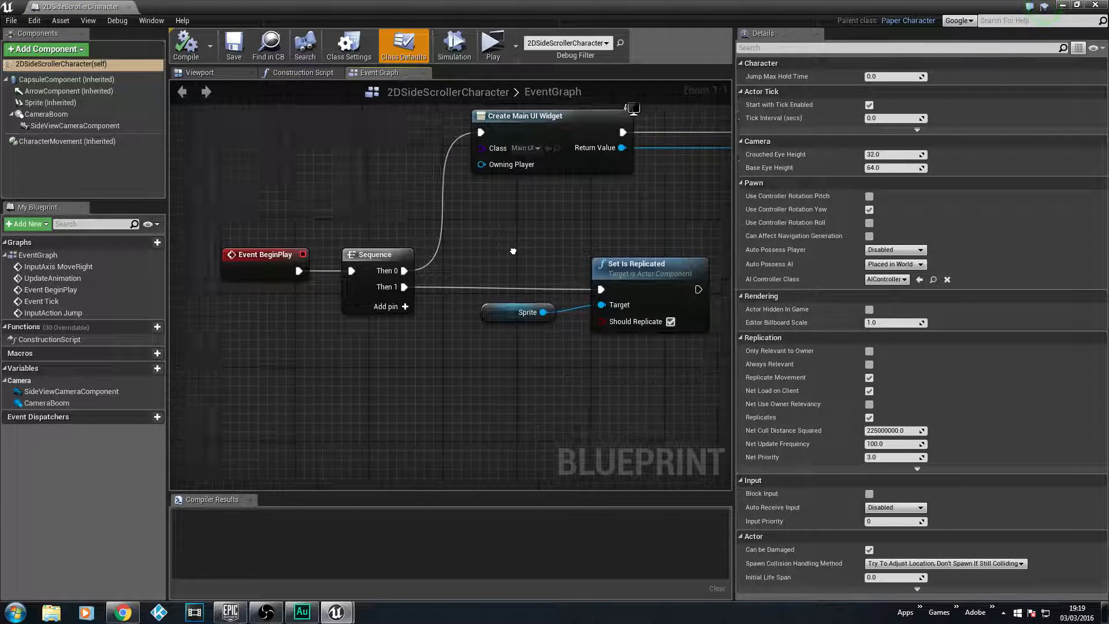
Step: Examine the Event BeginPlay and Sequence nodes and what they connect to in the character's event graph
{"action": "scroll", "coordinate": [377, 233], "scroll_direction": "up", "scroll_amount": 3}
{"action": "right_click_drag", "start_coordinate": [377, 232], "coordinate": [435, 390]}
{"action": "left_click_drag", "start_coordinate": [435, 390], "coordinate": [453, 414]}
{"action": "left_click", "coordinate": [381, 277]}
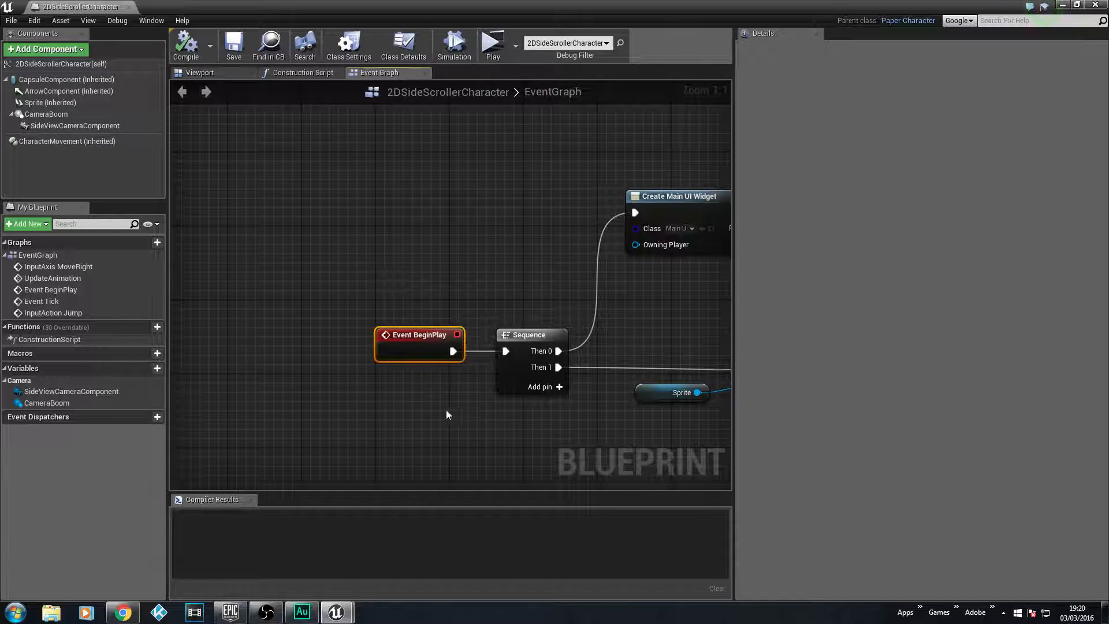
{"action": "right_click", "coordinate": [438, 411]}
{"action": "left_click", "coordinate": [389, 401]}
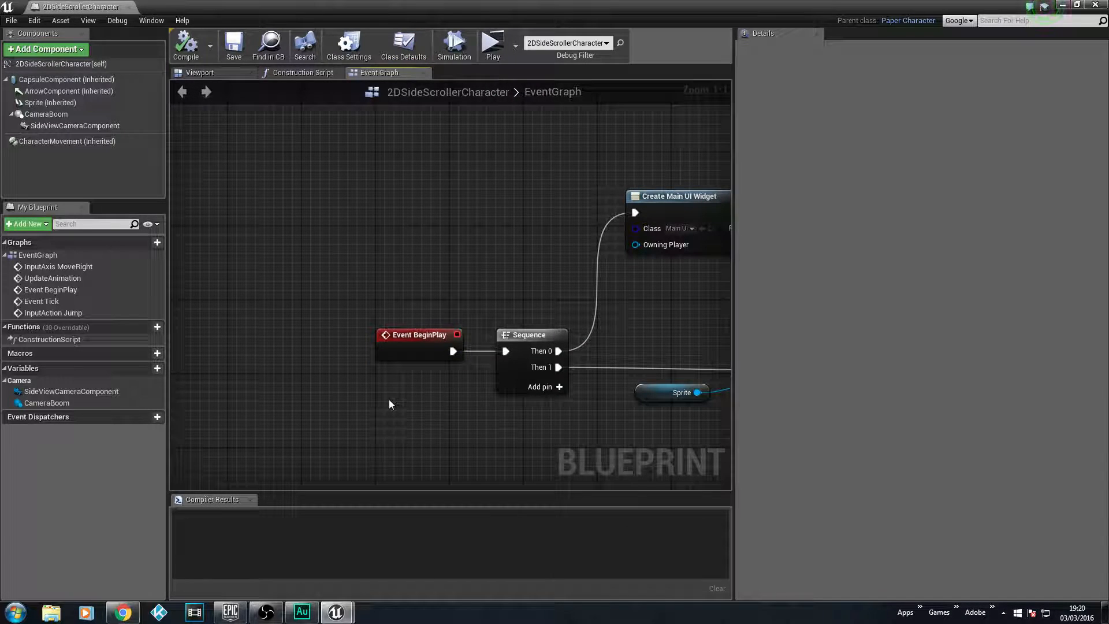
{"action": "right_click_drag", "start_coordinate": [386, 398], "coordinate": [347, 328]}
{"action": "right_click_drag", "start_coordinate": [405, 367], "coordinate": [267, 348]}
{"action": "left_click_drag", "start_coordinate": [468, 324], "coordinate": [565, 414]}
{"action": "left_click", "coordinate": [566, 413]}
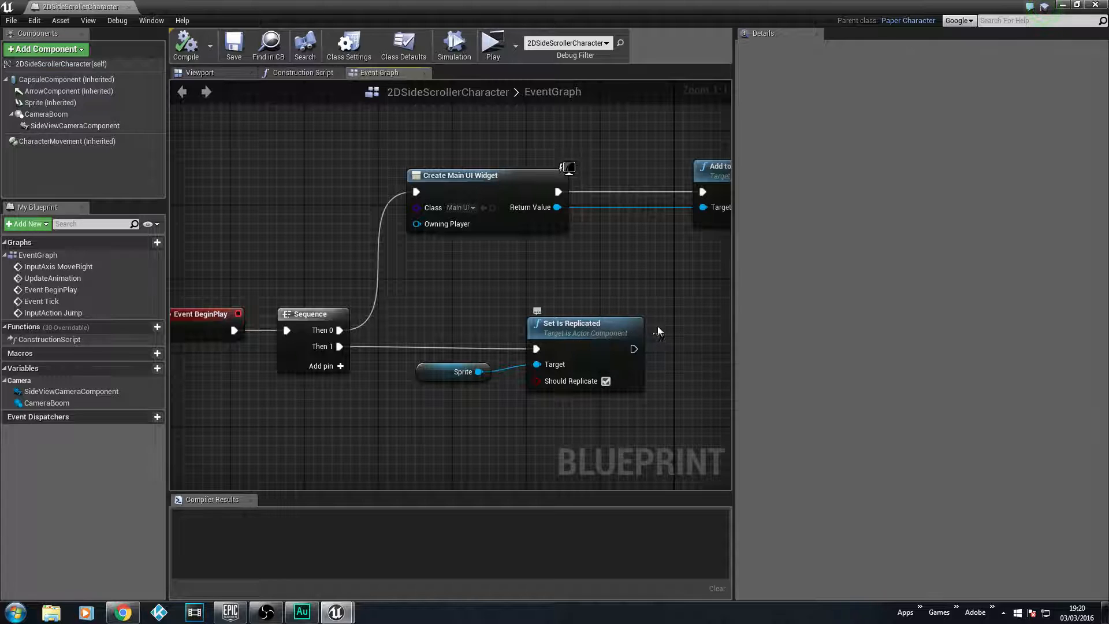
Step: Move the Set Is Replicated and Sprite nodes down and closer to the Sequence node, below Create Main UI Widget
{"action": "left_click_drag", "start_coordinate": [468, 292], "coordinate": [566, 404]}
{"action": "left_click_drag", "start_coordinate": [568, 331], "coordinate": [464, 404]}
{"action": "right_click_drag", "start_coordinate": [468, 400], "coordinate": [482, 356]}
{"action": "left_click_drag", "start_coordinate": [501, 354], "coordinate": [487, 381]}
{"action": "left_click", "coordinate": [424, 354]}
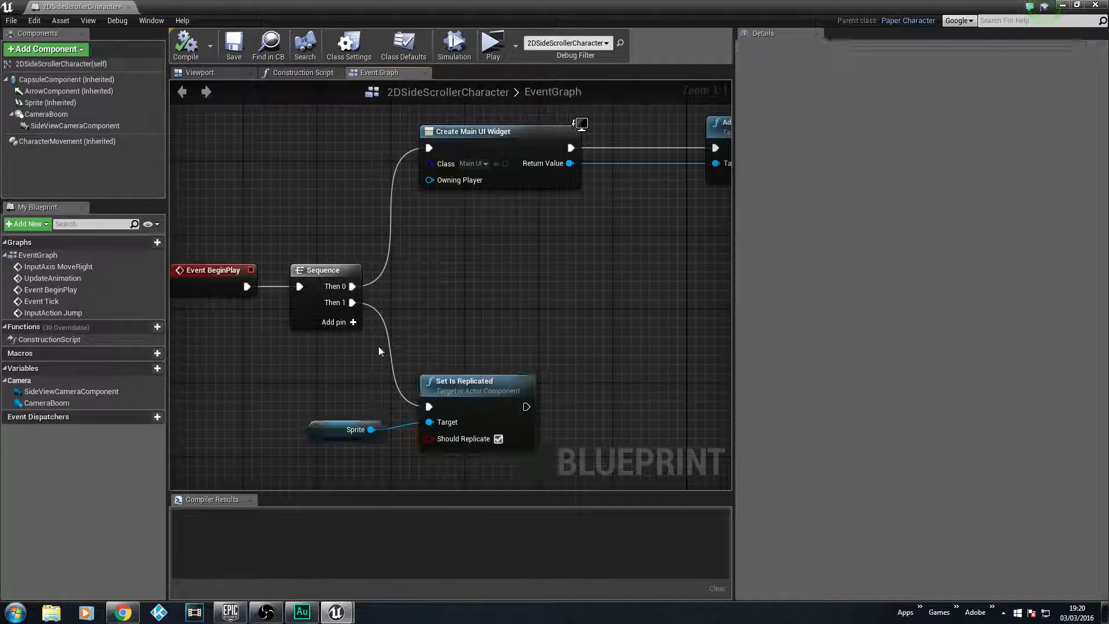
Step: Examine both Sequence branches, from Event BeginPlay to Set Is Replicated and through Create Main UI Widget to Add to Viewport
{"action": "left_click_drag", "start_coordinate": [291, 359], "coordinate": [516, 472]}
{"action": "left_click", "coordinate": [549, 298]}
{"action": "left_click_drag", "start_coordinate": [290, 351], "coordinate": [540, 442]}
{"action": "right_click_drag", "start_coordinate": [521, 353], "coordinate": [526, 353]}
{"action": "left_click", "coordinate": [541, 271]}
{"action": "right_click_drag", "start_coordinate": [564, 240], "coordinate": [573, 370]}
{"action": "right_click_drag", "start_coordinate": [305, 376], "coordinate": [383, 290]}
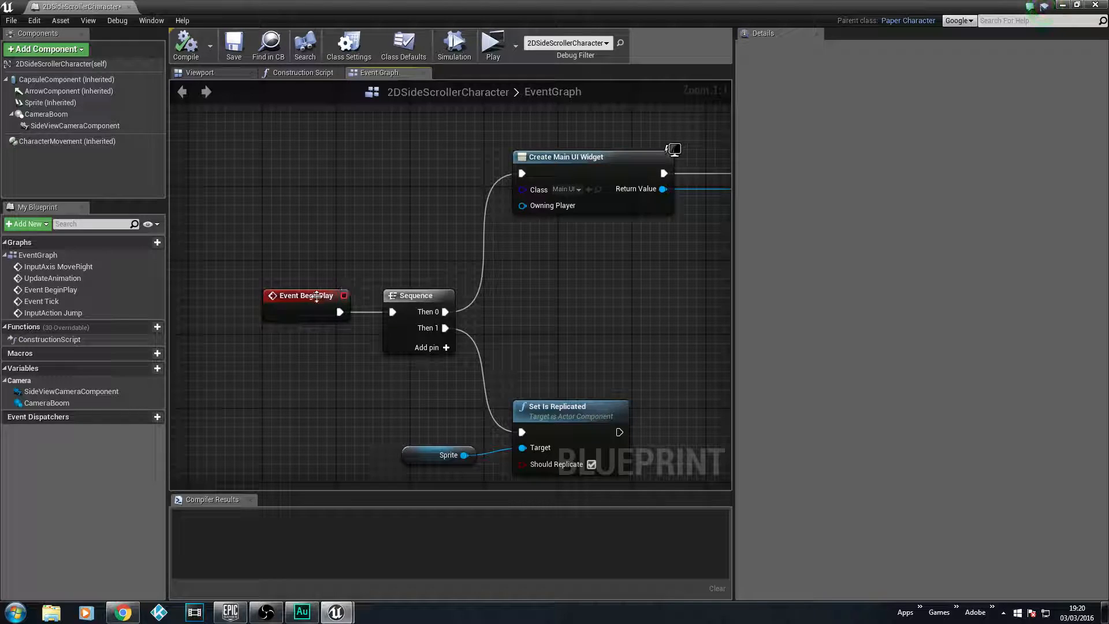
{"action": "right_click_drag", "start_coordinate": [555, 320], "coordinate": [417, 333]}
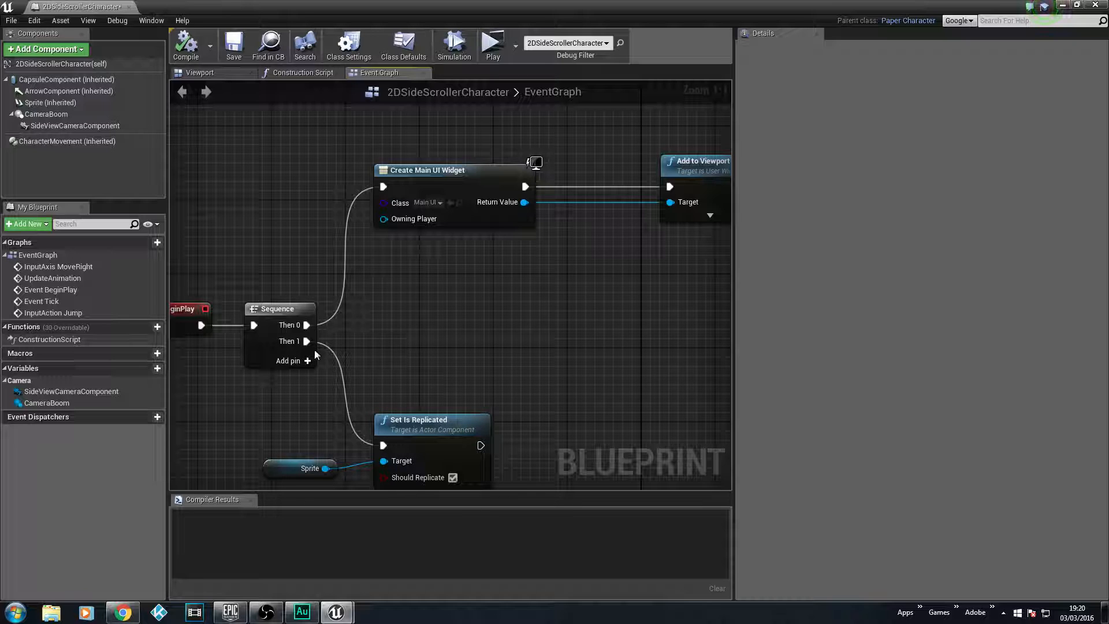
{"action": "right_click_drag", "start_coordinate": [452, 362], "coordinate": [333, 398]}
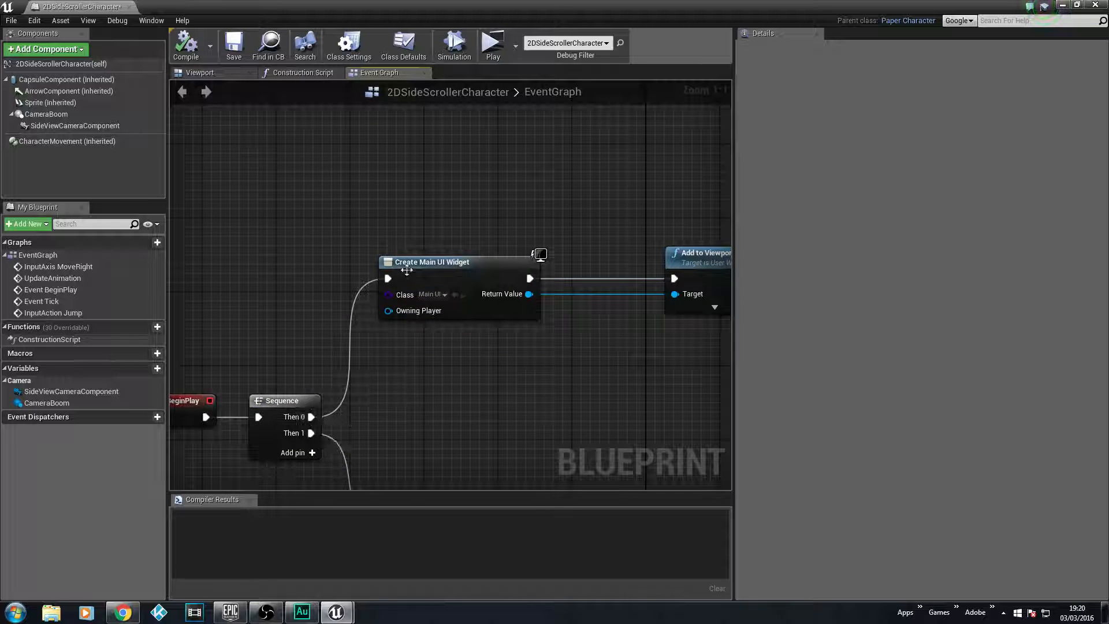
{"action": "right_click_drag", "start_coordinate": [484, 368], "coordinate": [412, 376]}
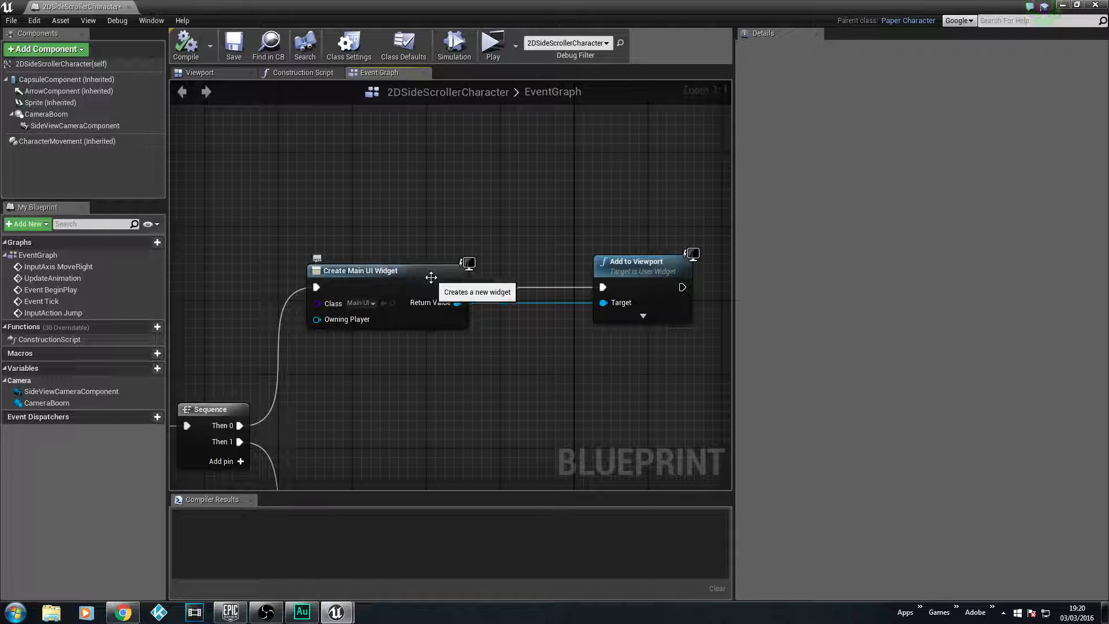
Step: Choose MainUI as the class of the Create Main UI Widget node
{"action": "left_click", "coordinate": [366, 305]}
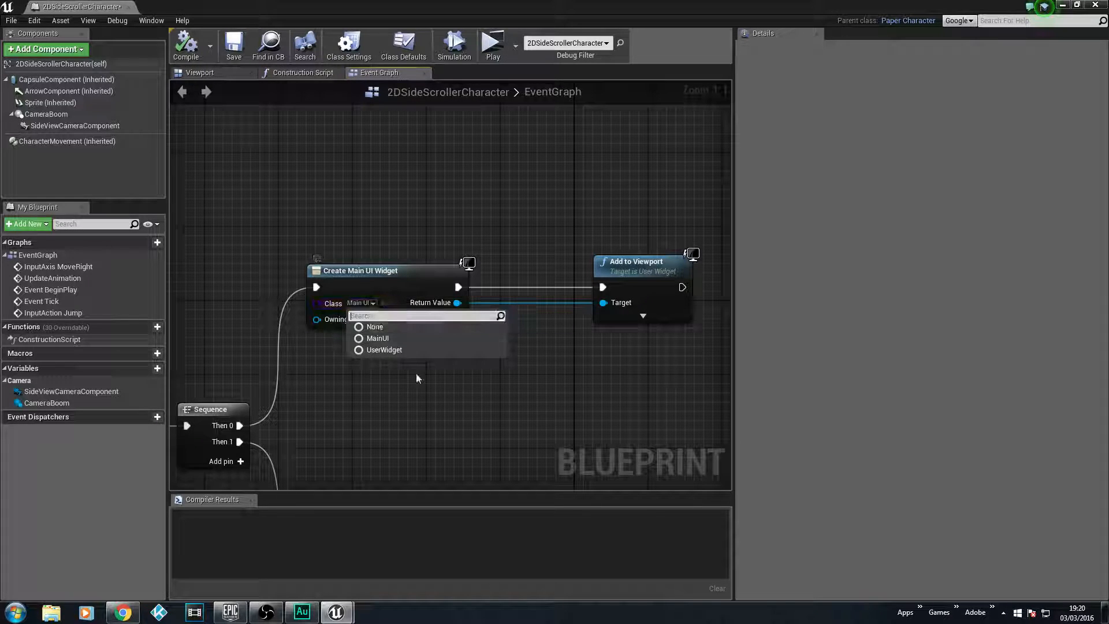
{"action": "left_click", "coordinate": [392, 338]}
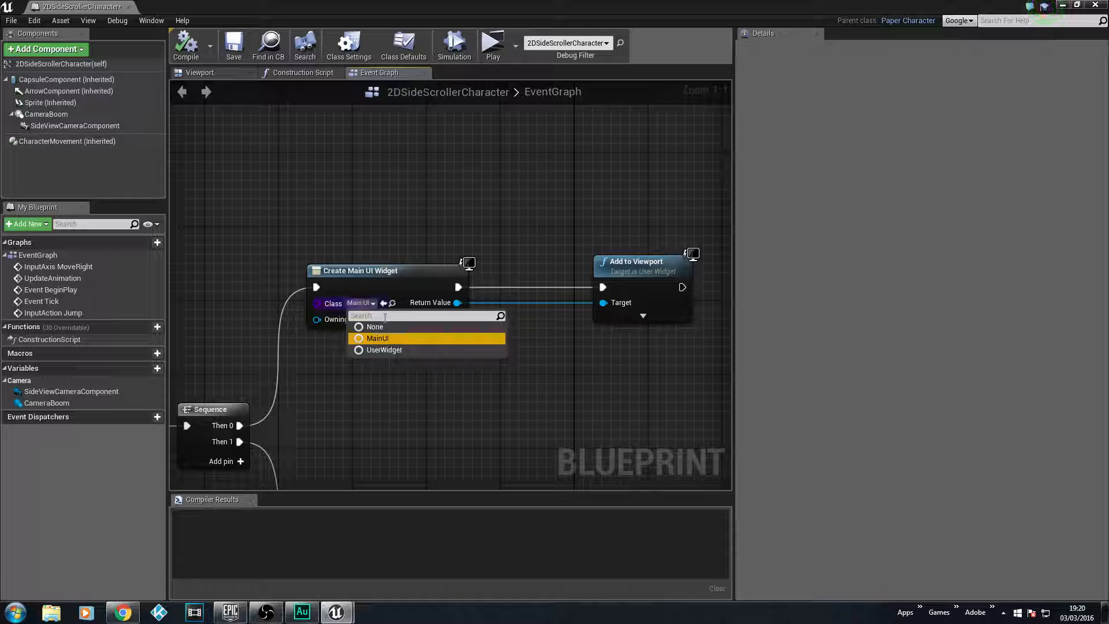
{"action": "left_click", "coordinate": [422, 394]}
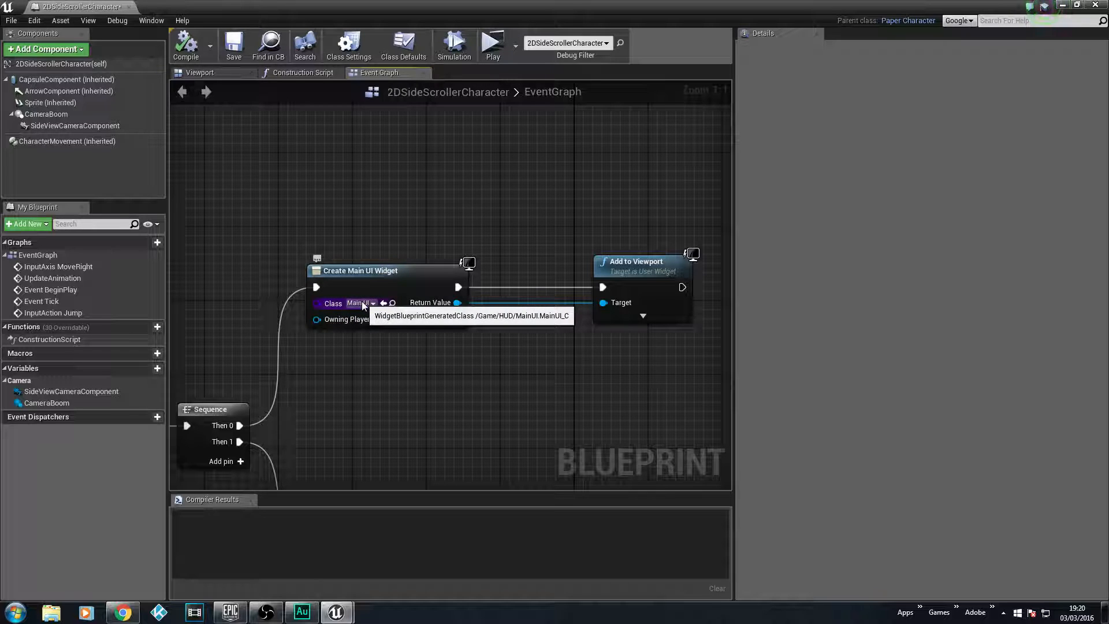
{"action": "right_click_drag", "start_coordinate": [526, 366], "coordinate": [481, 360]}
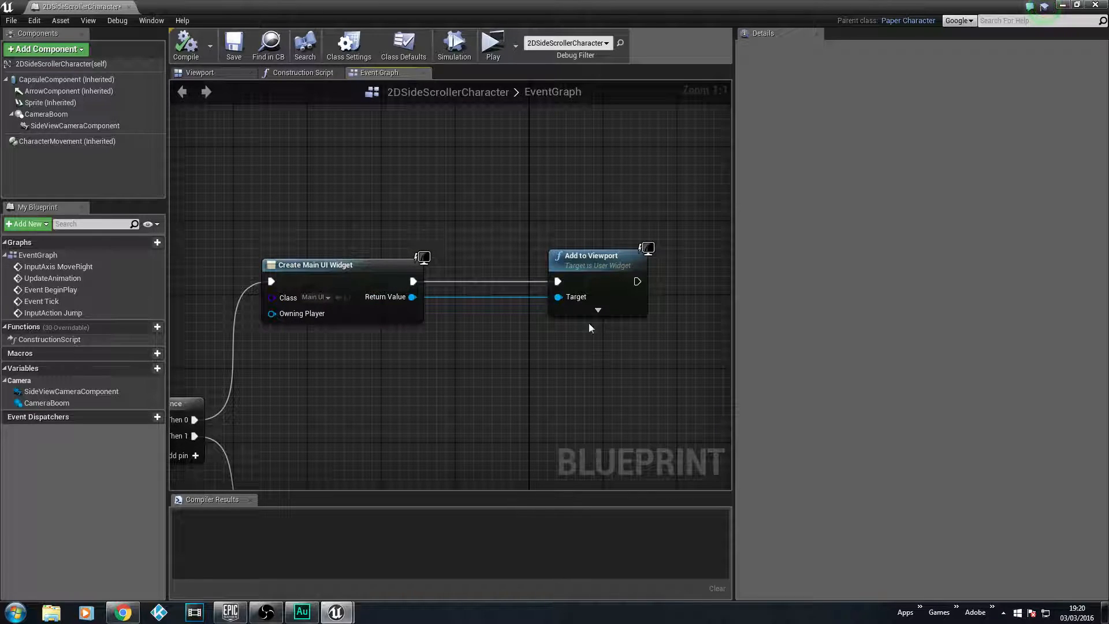